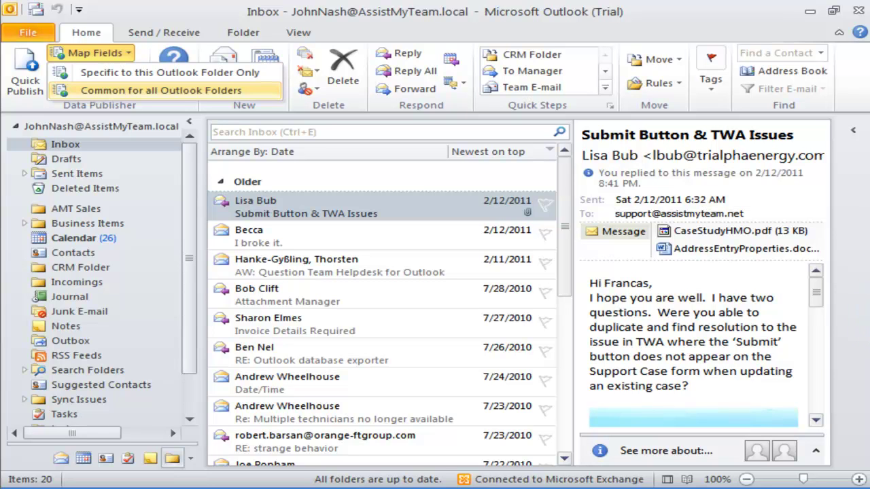
Open the field mapping common to all Outlook folders and launch a new SharePoint list mapping for Mail items
click(158, 91)
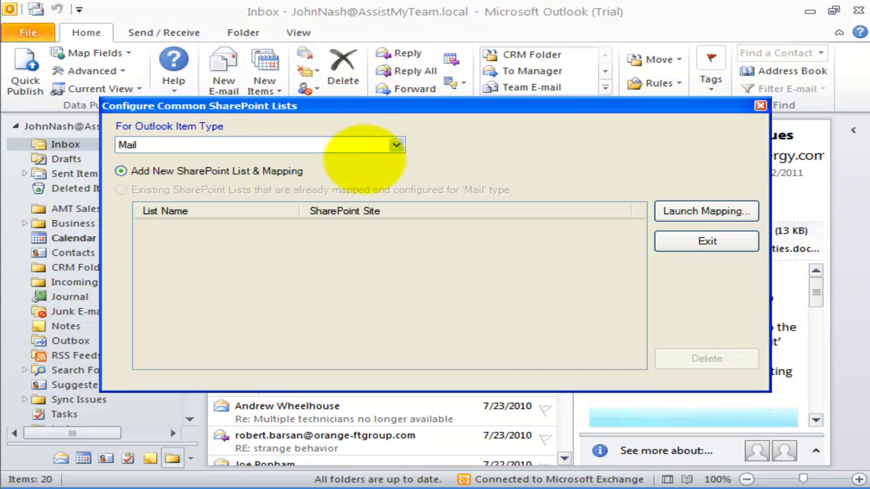
click(213, 170)
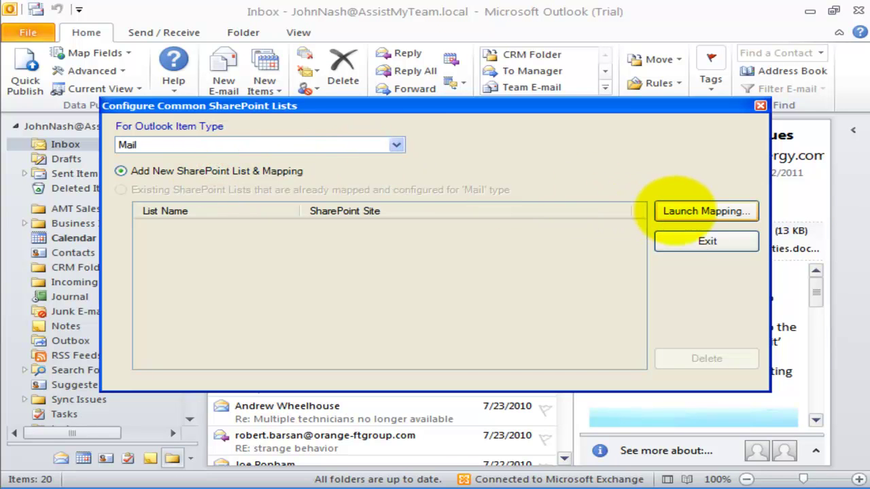
click(686, 211)
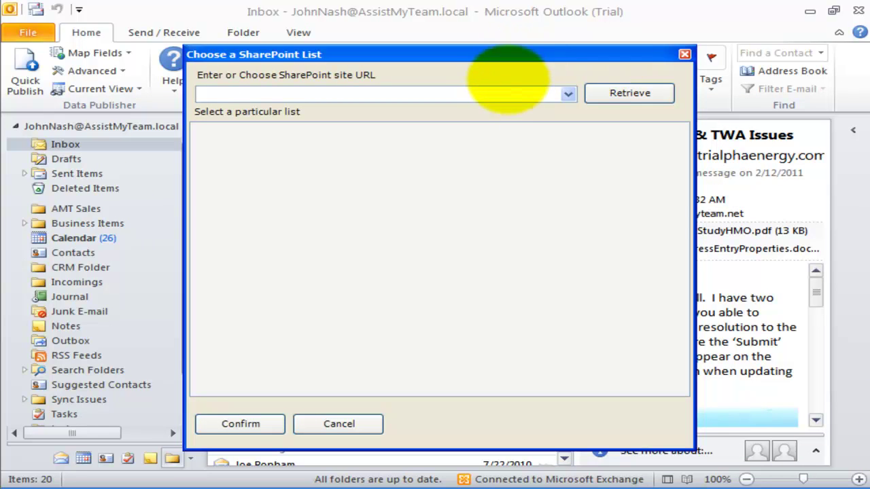
click(504, 97)
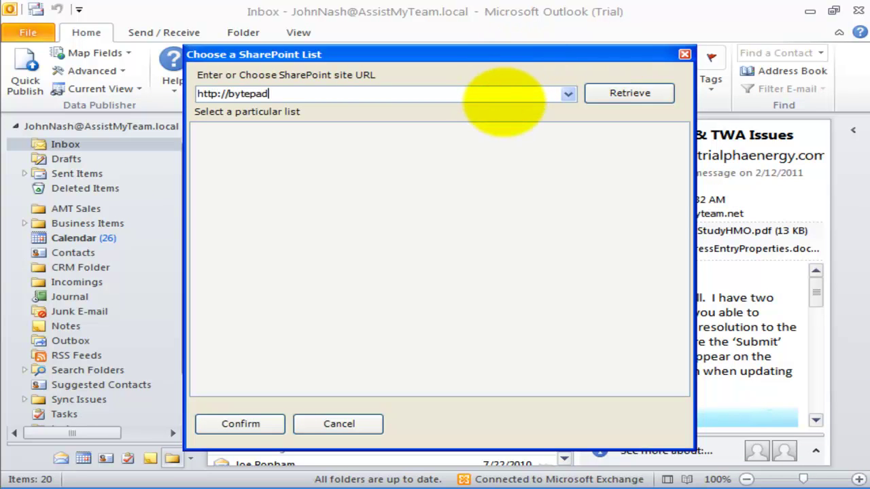
click(630, 93)
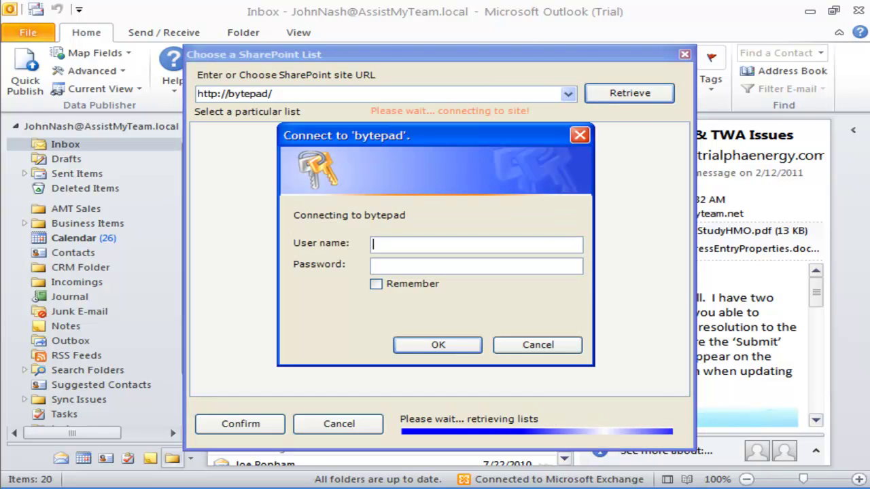
click(550, 242)
text(monica)
click(549, 265)
text(************)
click(422, 285)
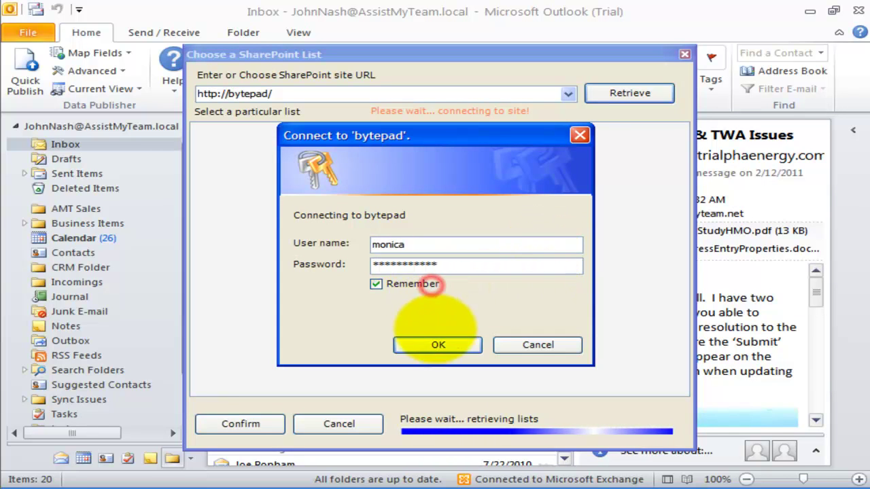
click(436, 340)
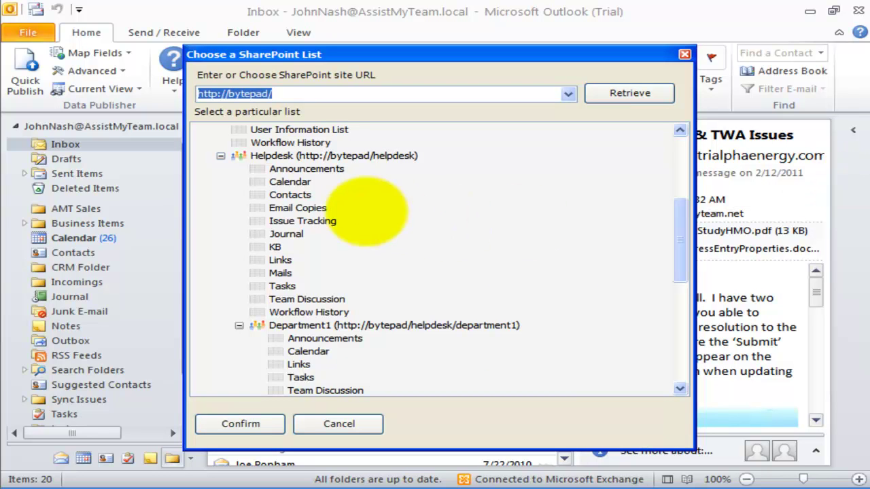
Choose the Email Copies list of the Helpdesk site as the SharePoint list for publishing
click(298, 208)
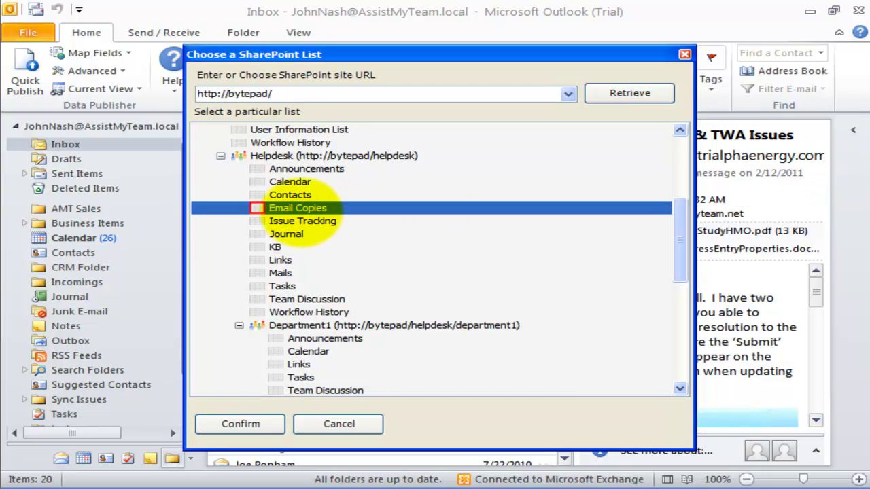
click(262, 422)
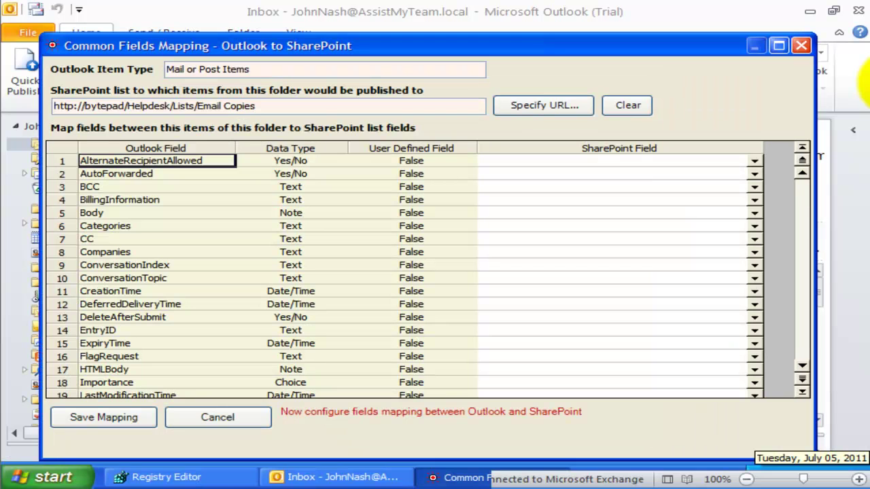
click(670, 39)
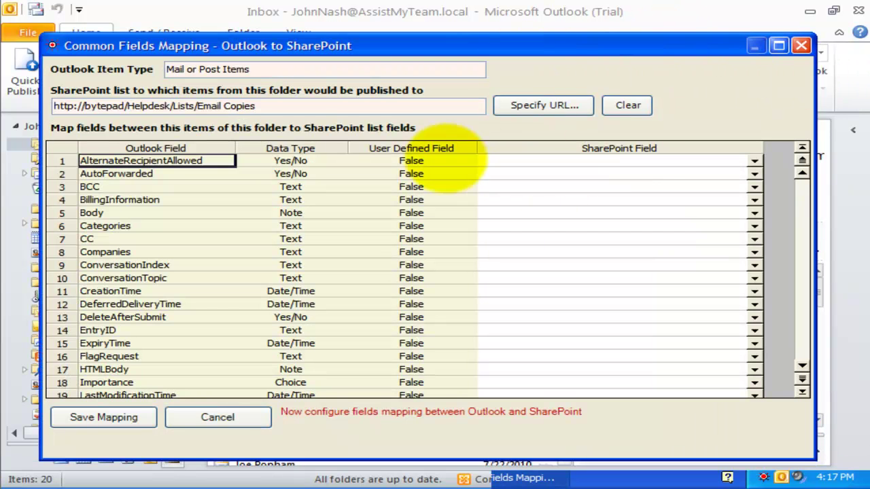
Examine the Outlook field names and their data types in the mapping table
click(200, 213)
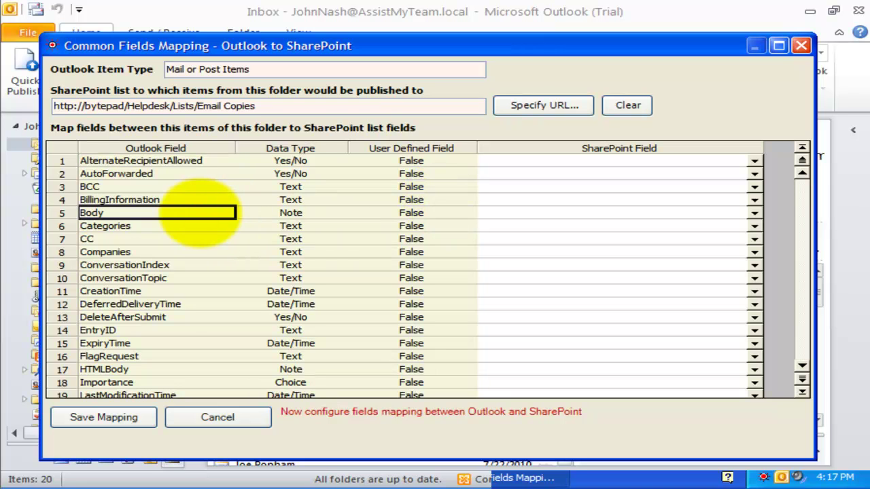
click(563, 212)
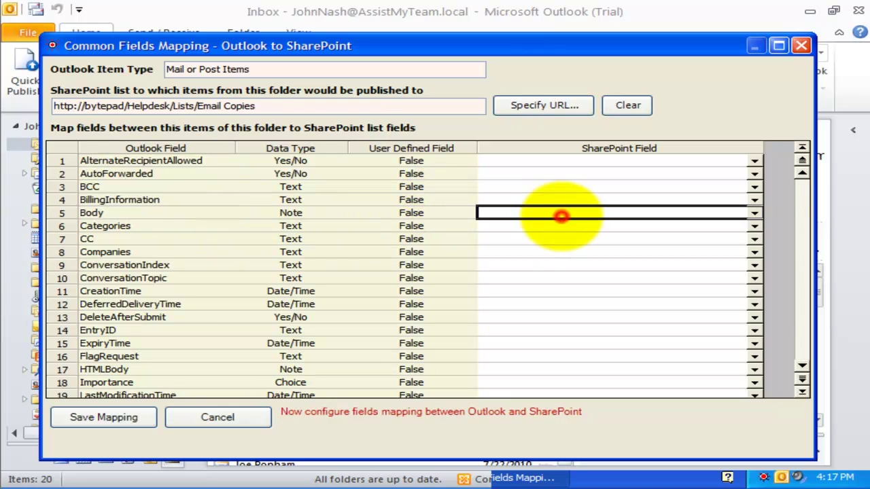
click(179, 163)
drag(178, 163, 160, 360)
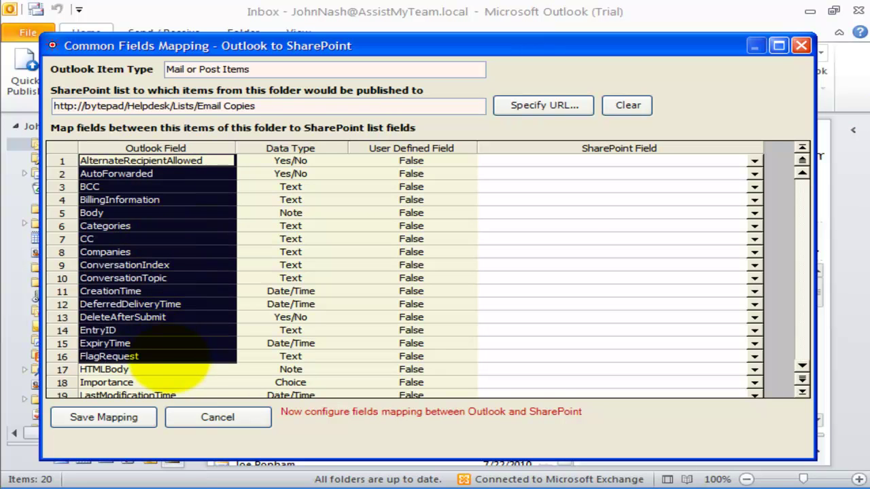
click(167, 356)
scroll(167, 367, down, 8)
scroll(167, 367, up, 8)
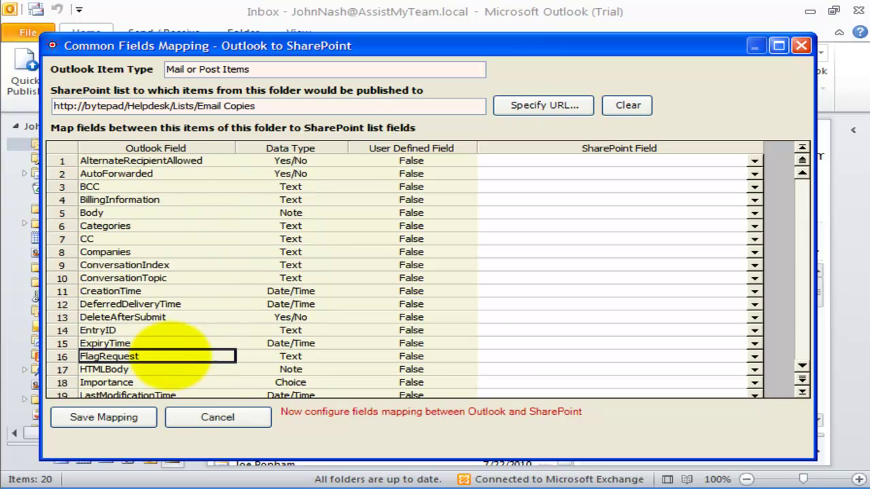
drag(290, 161, 291, 359)
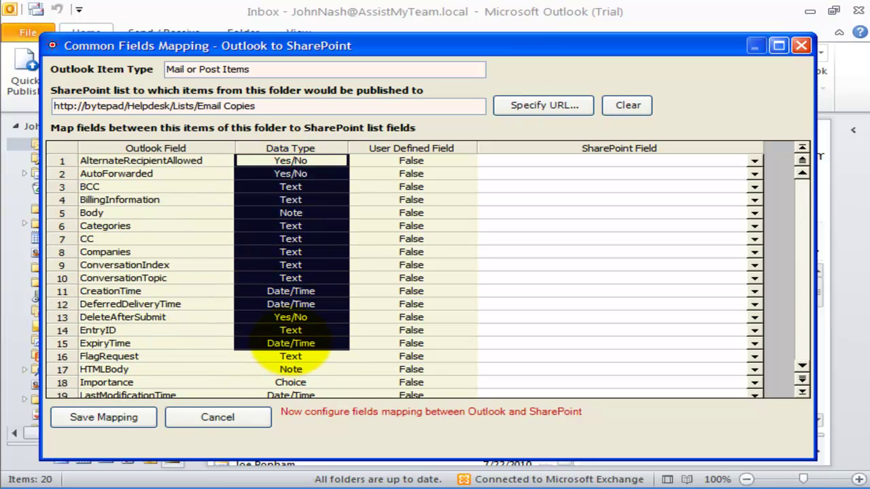
scroll(252, 340, down, 3)
scroll(252, 346, up, 3)
click(252, 346)
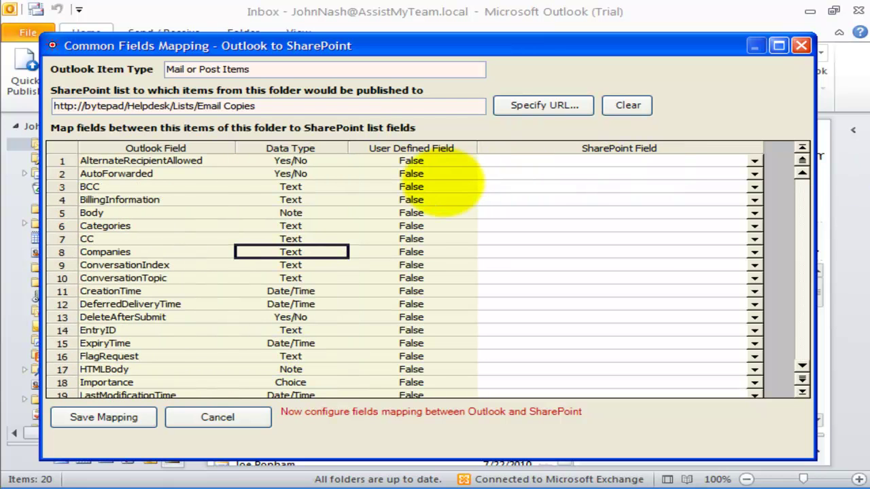
Examine the User Defined Field and SharePoint Field columns of the mapping table
click(435, 174)
drag(435, 161, 438, 343)
click(438, 343)
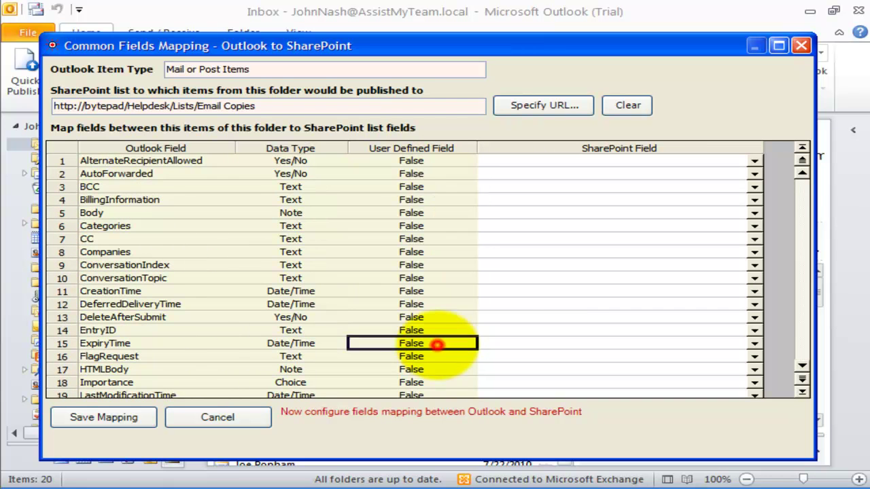
scroll(439, 343, down, 9)
scroll(435, 333, up, 9)
scroll(439, 343, up, 1)
click(439, 302)
click(639, 199)
drag(657, 160, 642, 293)
click(693, 171)
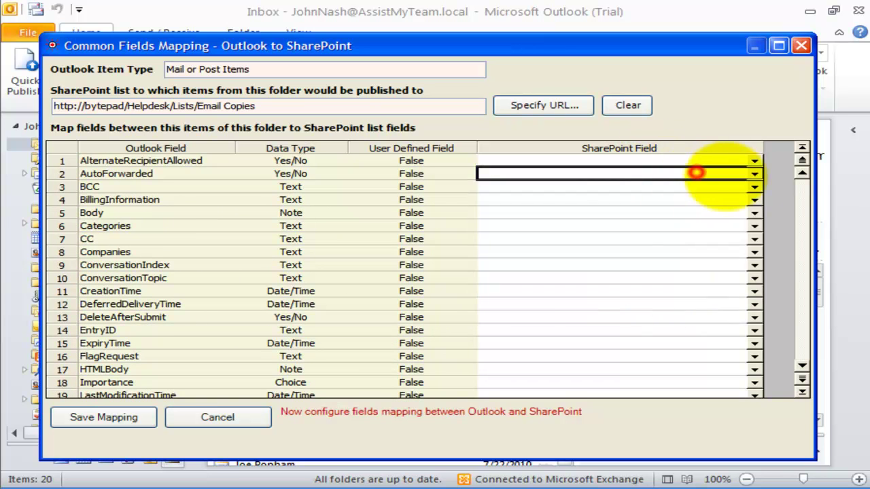
Check which SharePoint fields are offered for the AutoForwarded, BCC and Body fields
click(754, 173)
click(755, 175)
click(754, 173)
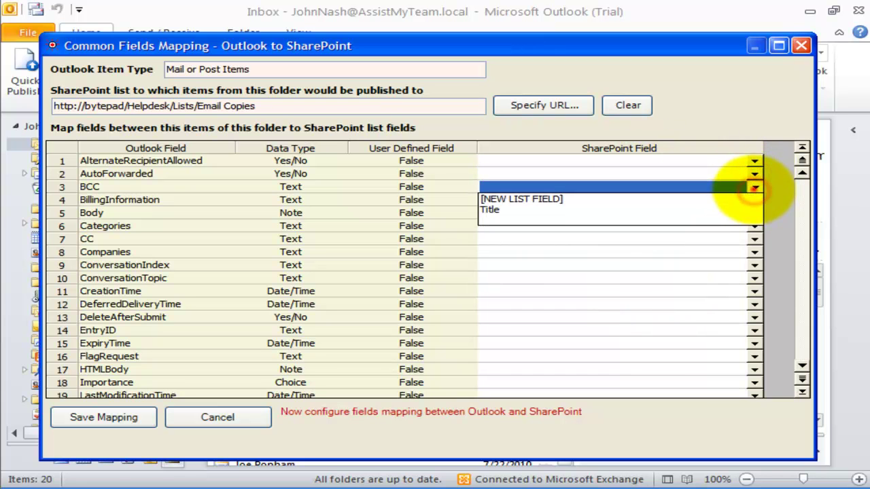
click(754, 188)
click(88, 213)
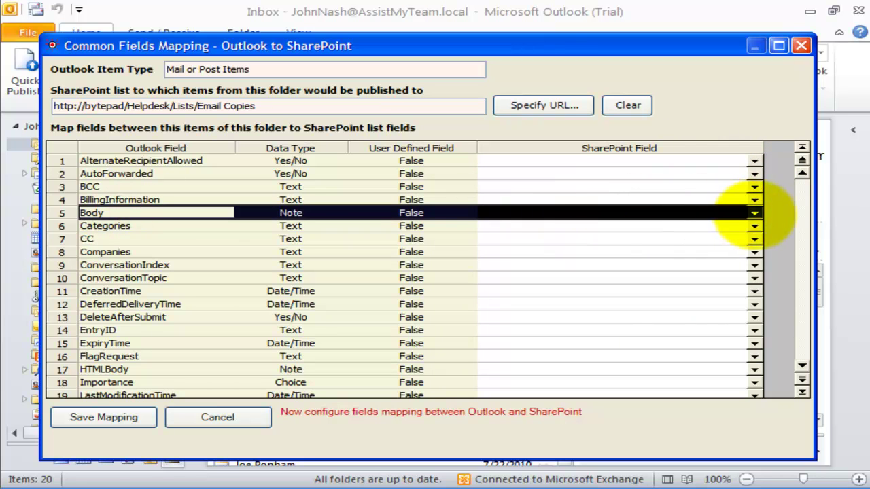
click(755, 213)
click(754, 213)
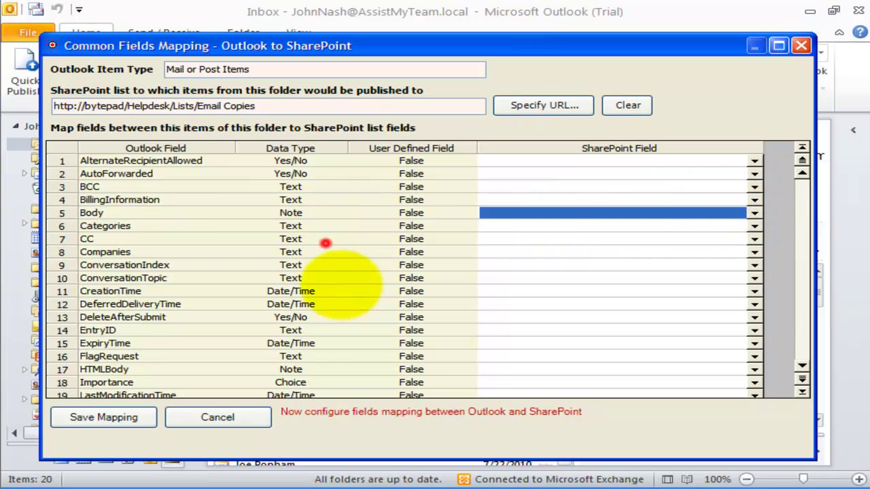
Map the Outlook Subject field to the SharePoint Title field
scroll(326, 243, down, 10)
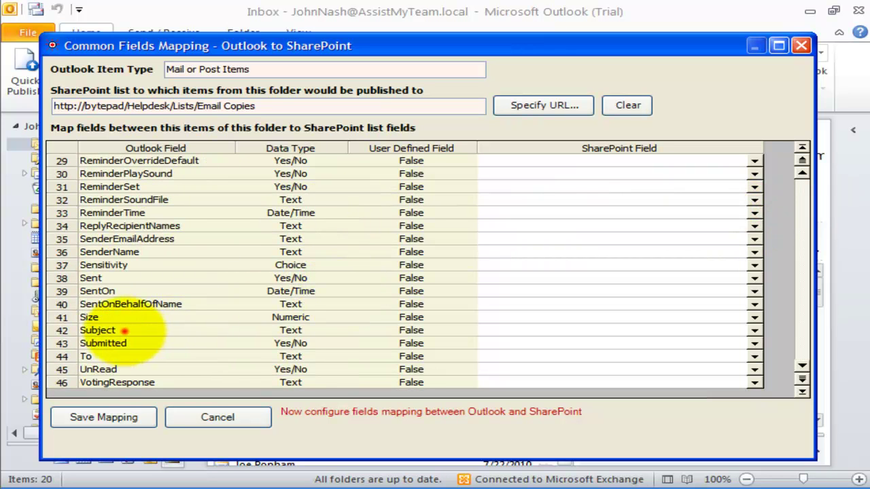
click(124, 330)
click(755, 330)
click(533, 351)
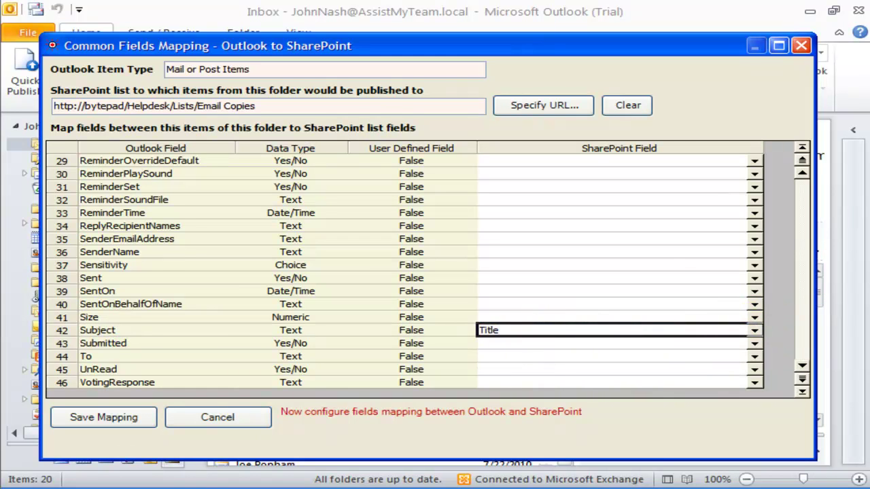
Map the Outlook To field to a new SharePoint list field named To
click(179, 342)
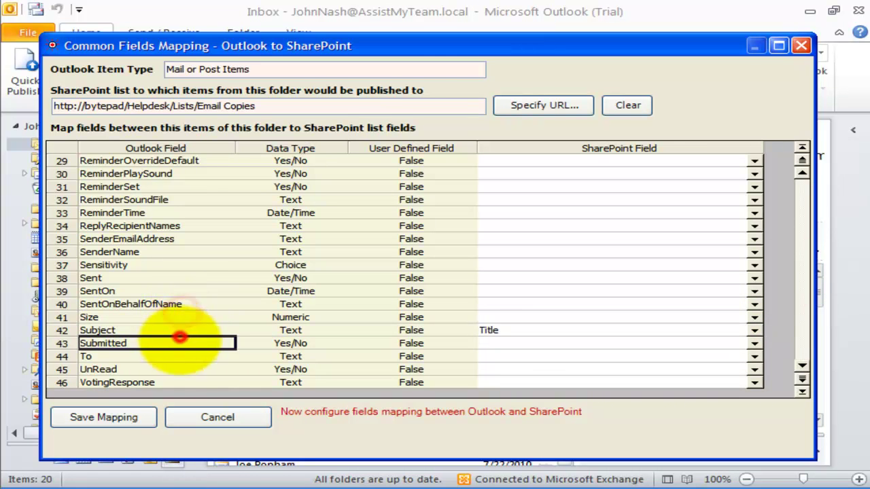
click(145, 356)
click(755, 357)
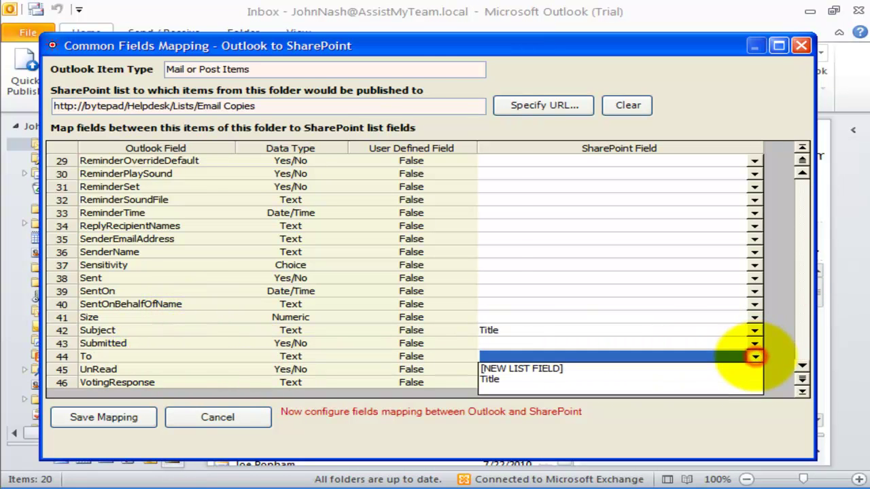
click(754, 356)
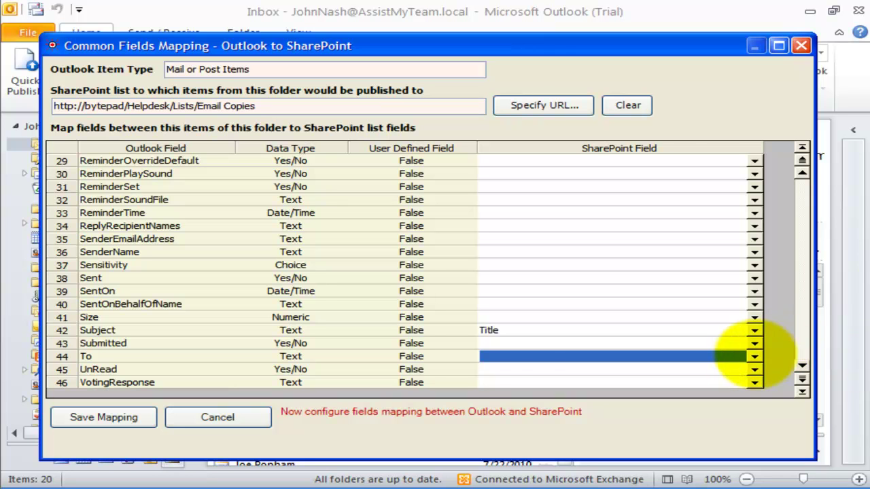
click(755, 357)
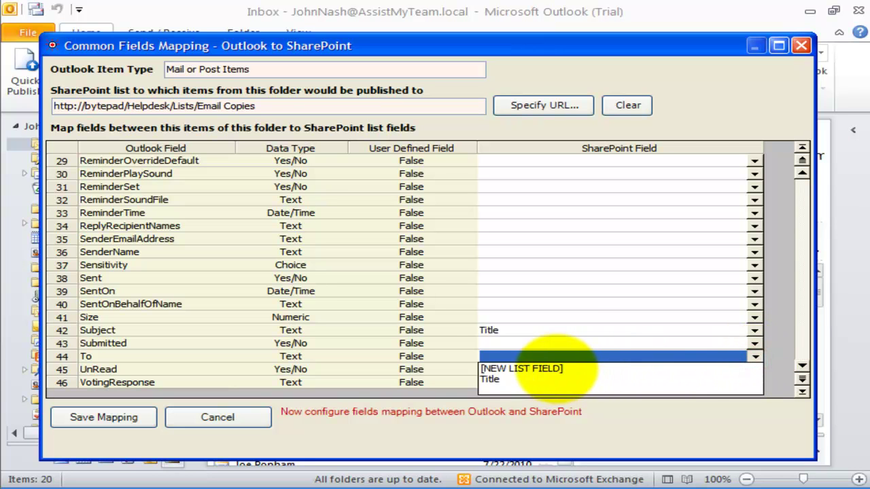
click(557, 371)
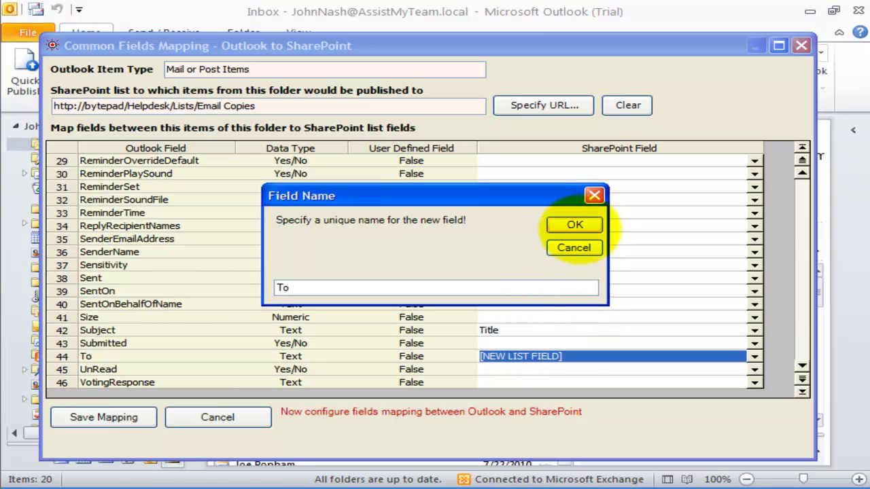
click(575, 225)
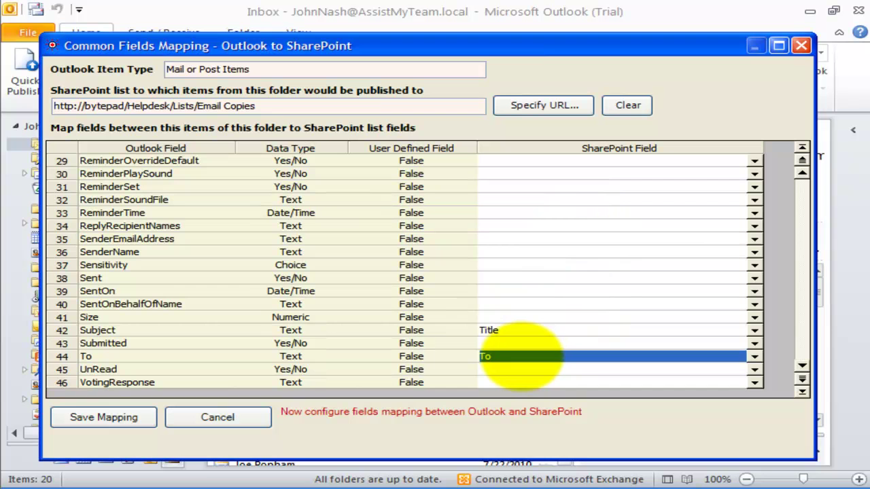
Map the Outlook SenderName field to a new SharePoint list field named Sender Name
click(157, 278)
click(181, 251)
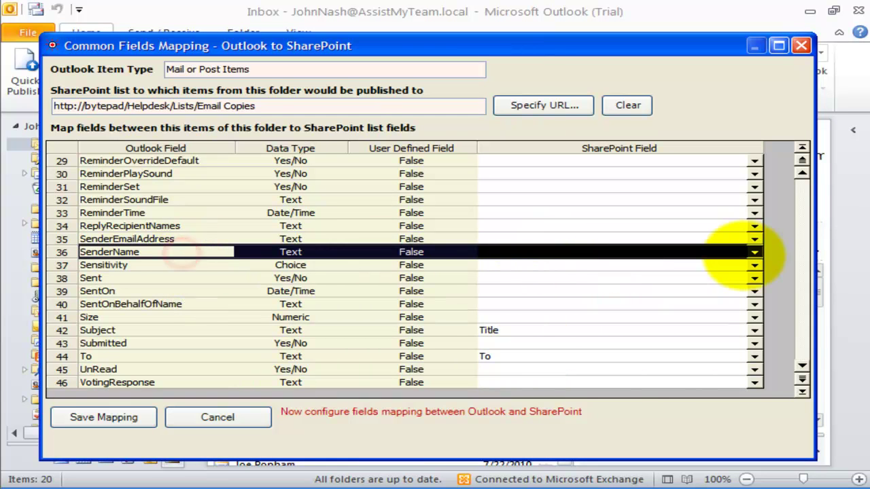
click(754, 253)
click(560, 264)
text(Sender N)
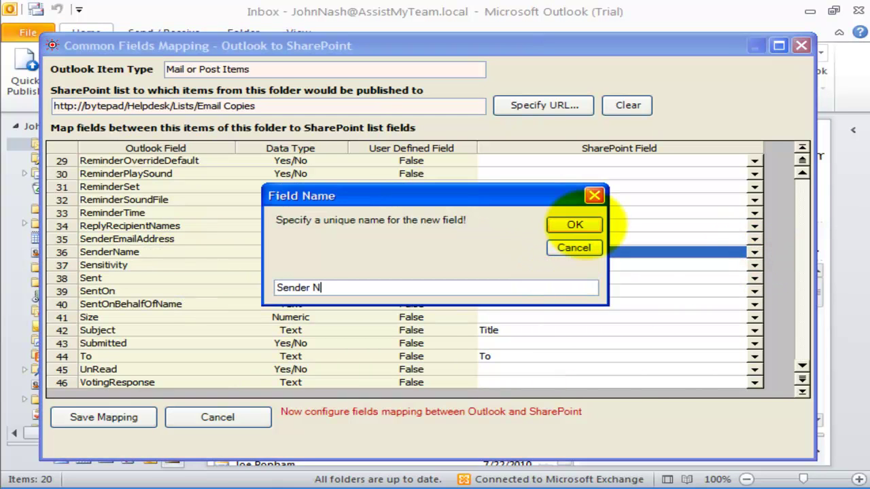
click(575, 225)
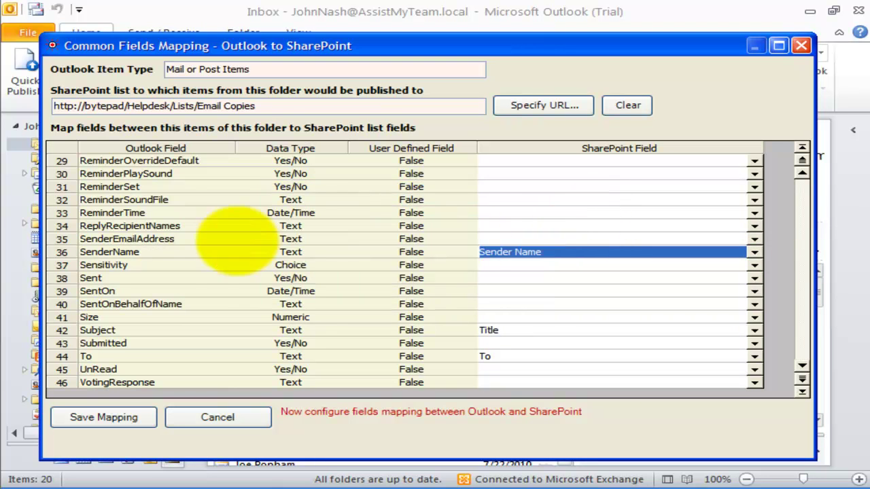
Map the Outlook SenderEmailAddress field to a new SharePoint list field named Sender Email
click(111, 239)
click(754, 239)
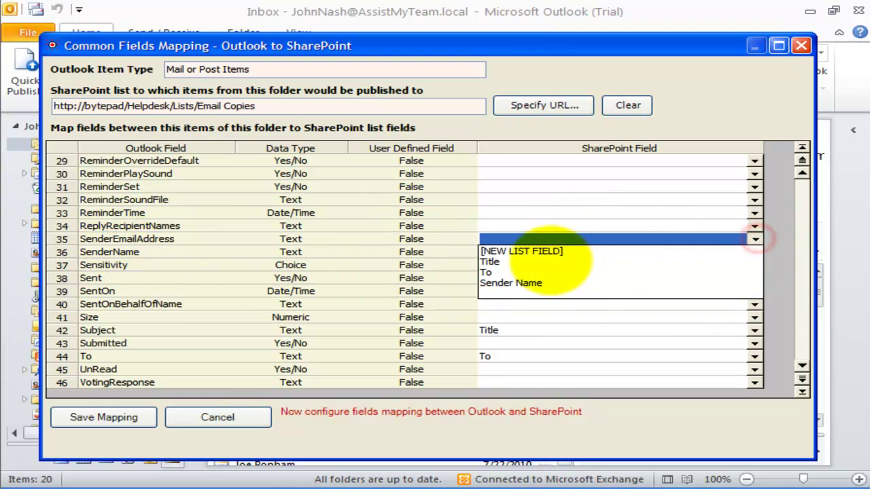
click(550, 251)
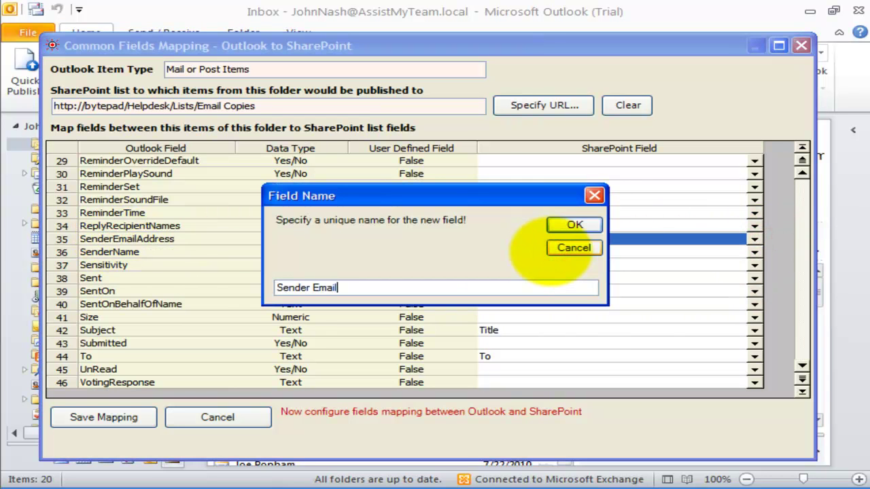
click(575, 225)
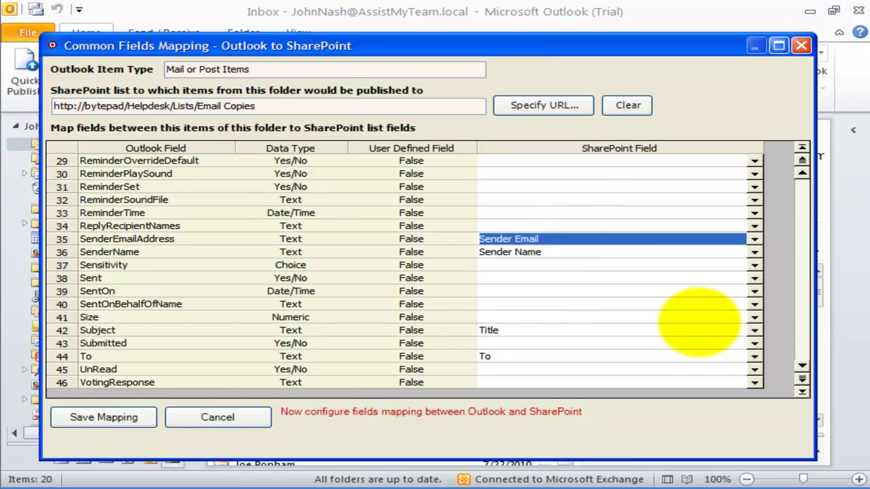
Map the Outlook CreationTime field to a new SharePoint list field named Creation Time, and save the mapping
click(340, 237)
scroll(340, 241, up, 1)
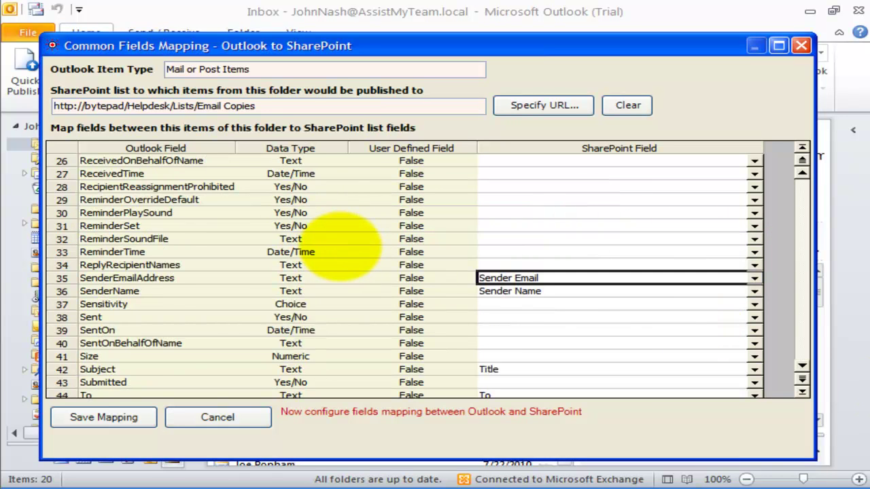
scroll(340, 244, up, 1)
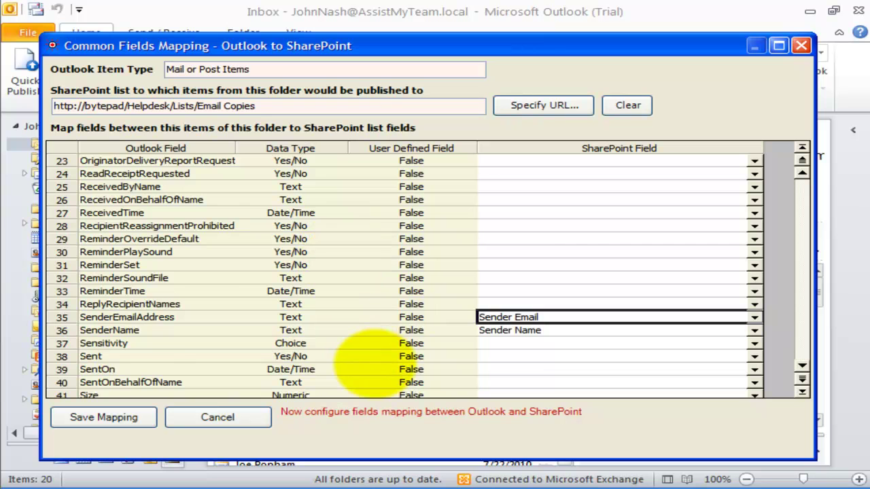
scroll(373, 364, up, 1)
scroll(370, 362, up, 4)
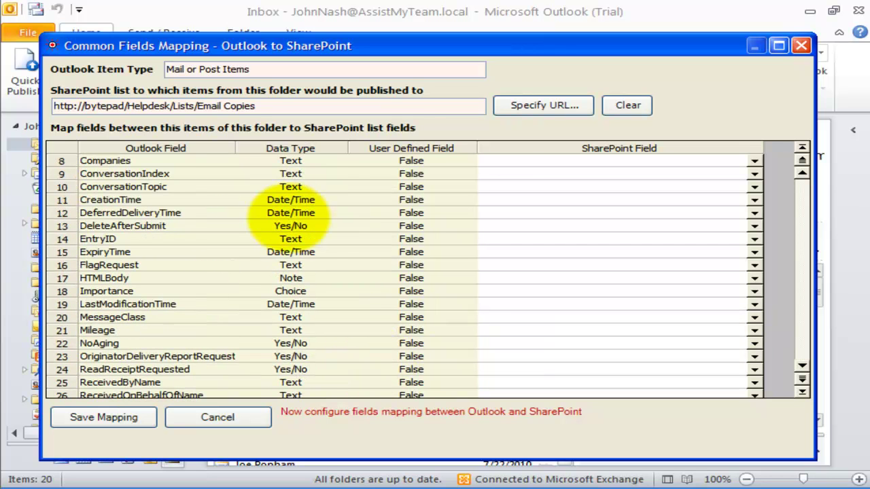
click(206, 200)
click(755, 200)
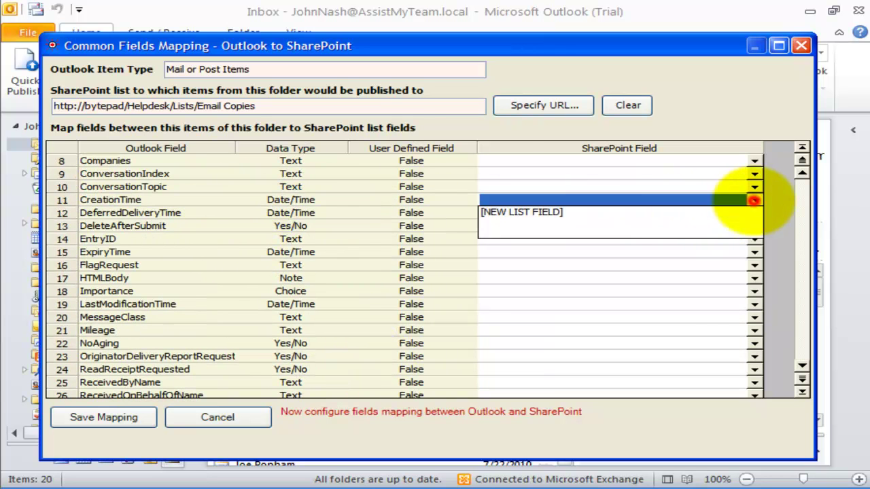
click(566, 213)
text(Creation Time)
click(571, 224)
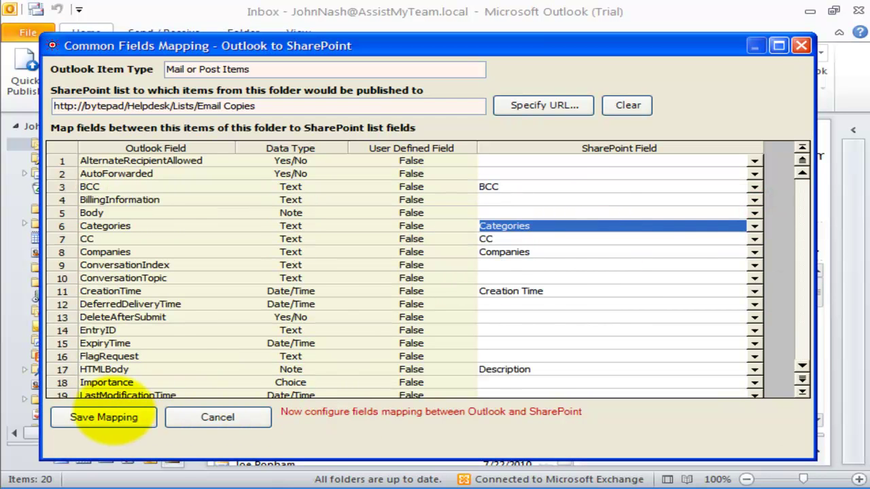
click(104, 418)
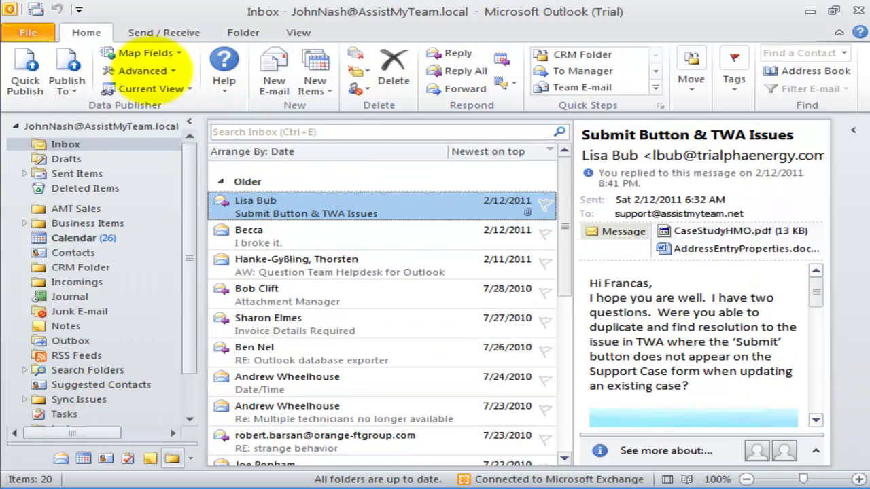
Check the Publish To targets offered for the Inbox and the AMT Sales folder
click(67, 78)
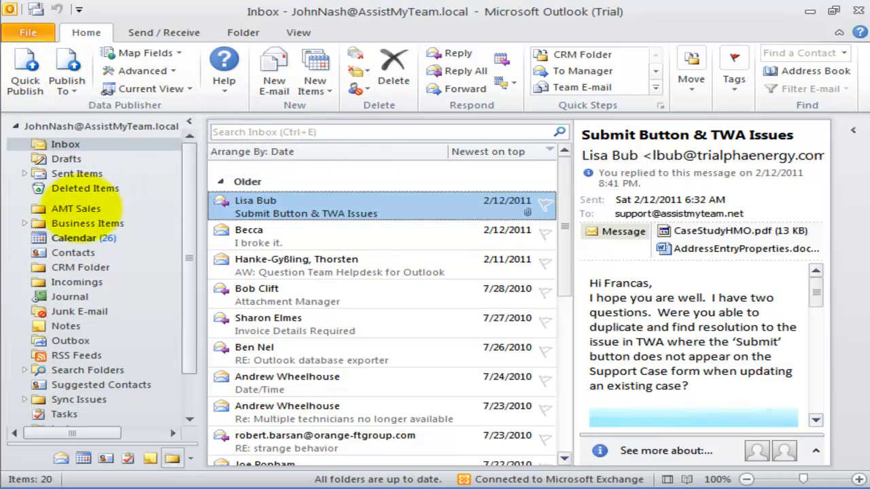
click(75, 208)
click(70, 86)
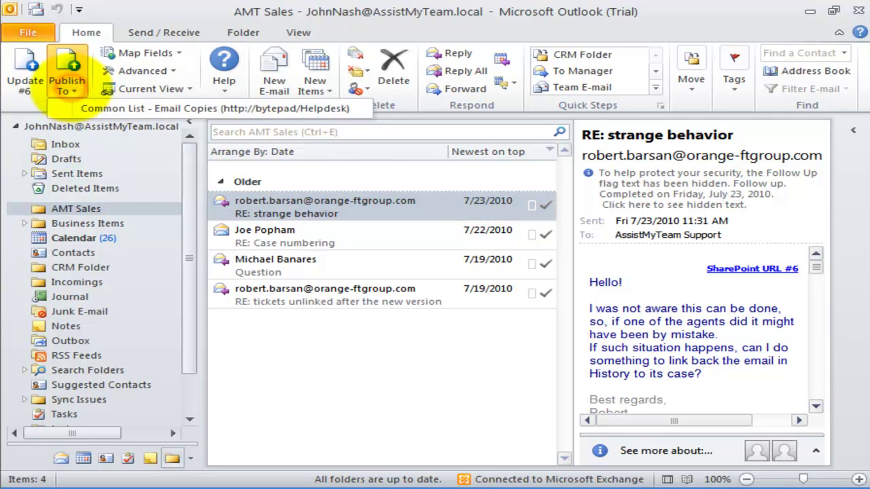
click(67, 80)
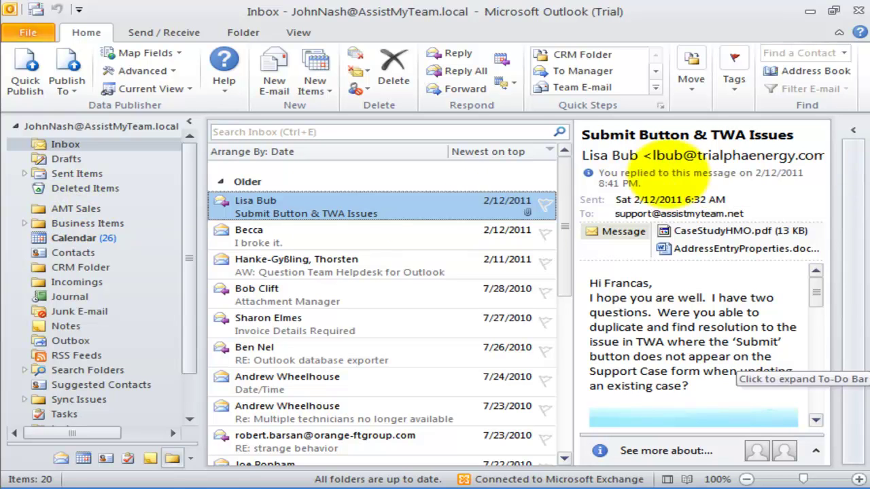
Publish the two Inbox emails "Submit Button & TWA Issues" and "I broke it." to the common Email Copies list
click(323, 230)
ctrl+click(327, 209)
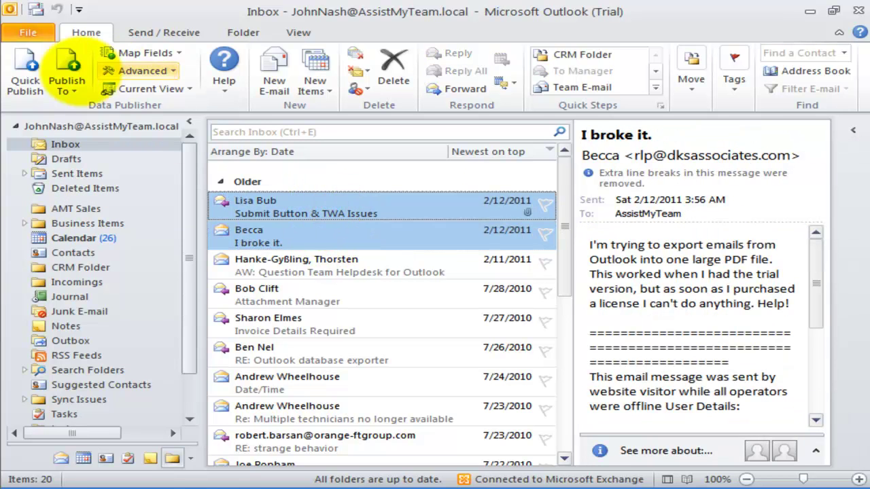
click(67, 87)
click(105, 107)
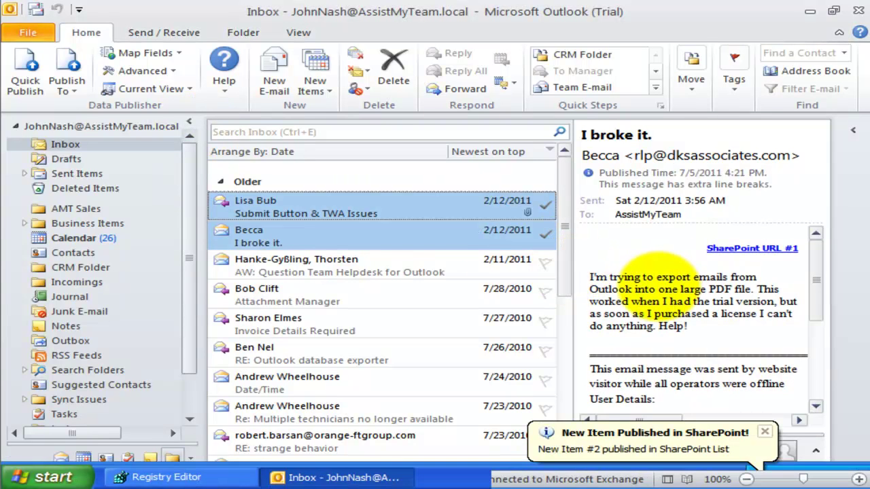
Open the SharePoint link in the published "Submit Button & TWA Issues" email and sign in with the account password
click(426, 235)
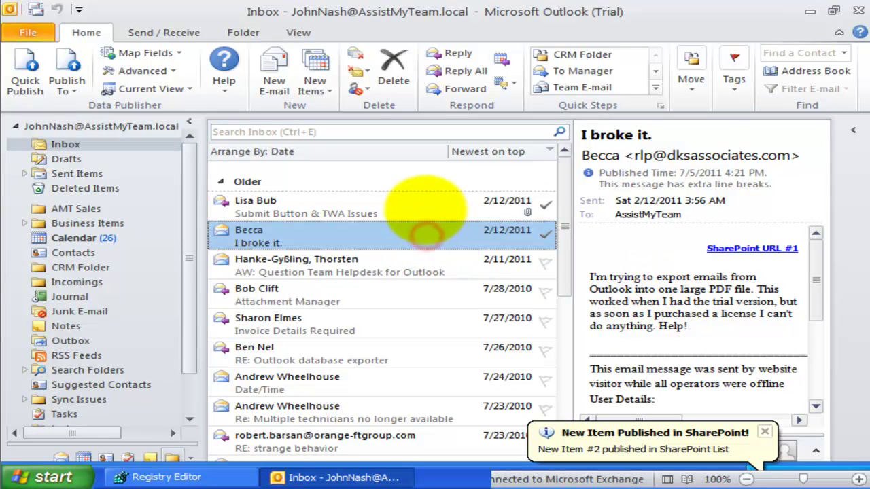
click(414, 205)
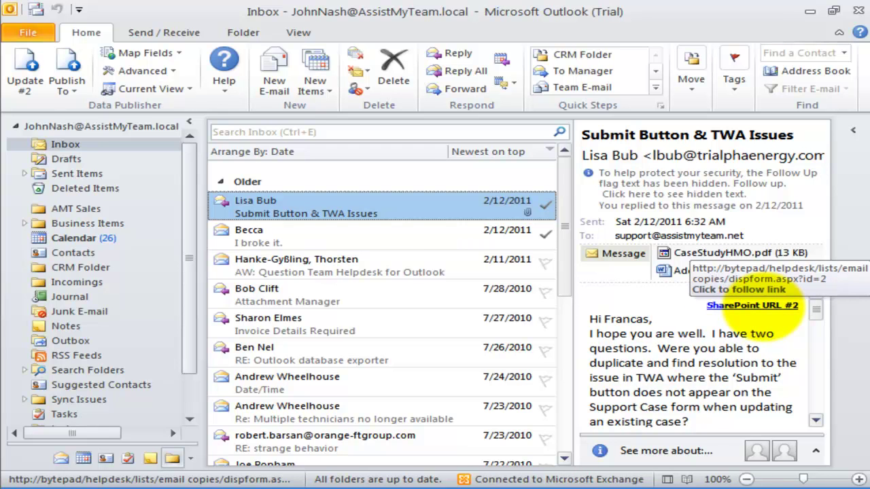
click(752, 306)
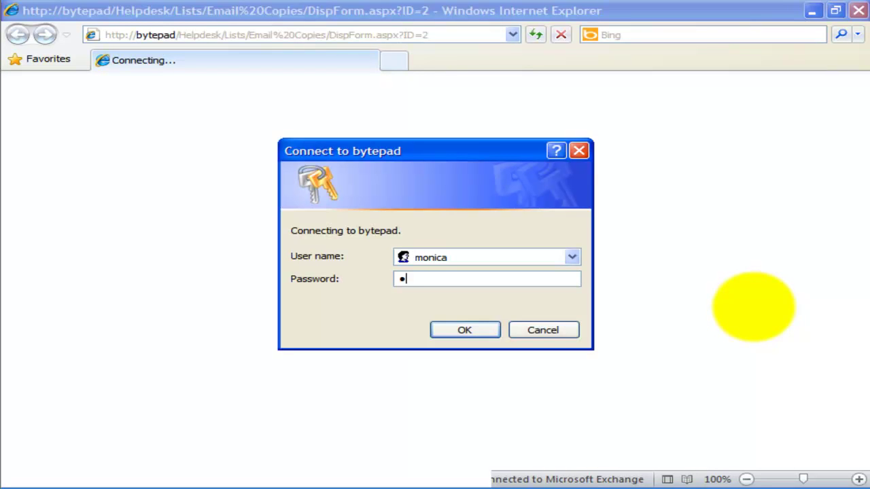
key(Return)
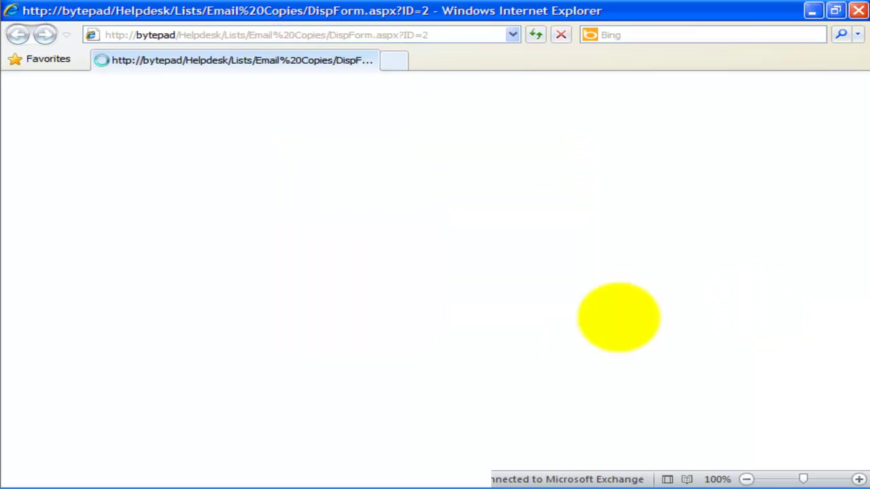
Look through the published item's description, mapped fields and attachments in SharePoint, and return to Outlook
scroll(505, 318, down, 15)
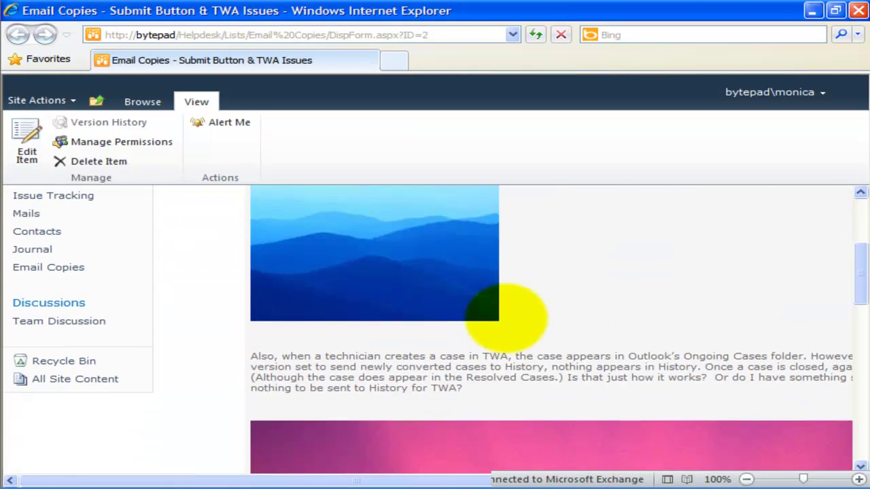
scroll(504, 318, down, 5)
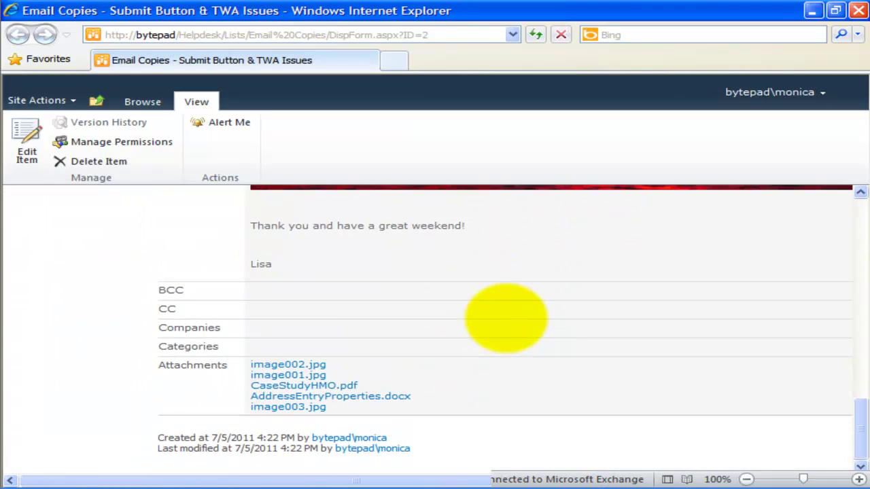
scroll(506, 318, up, 20)
click(814, 11)
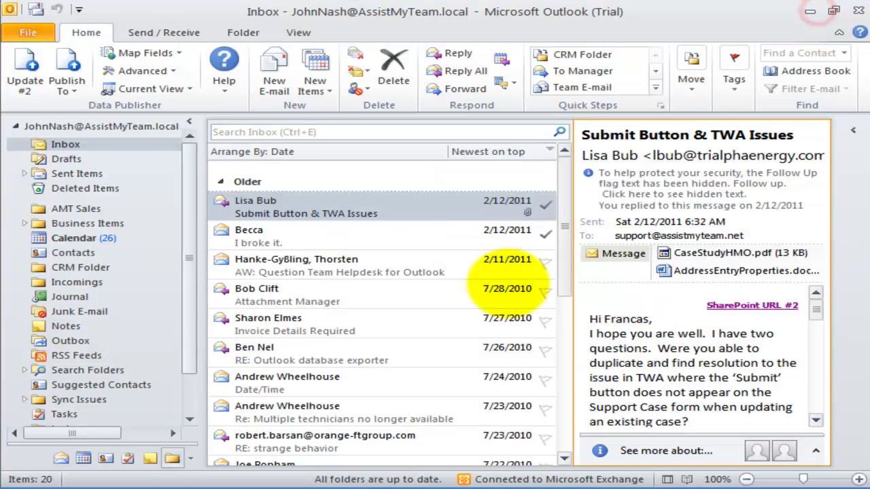
Publish the six Inbox emails from "AW: Question Team Helpdesk for Outlook" through "Re: Multiple technicians no longer available" to SharePoint
click(360, 213)
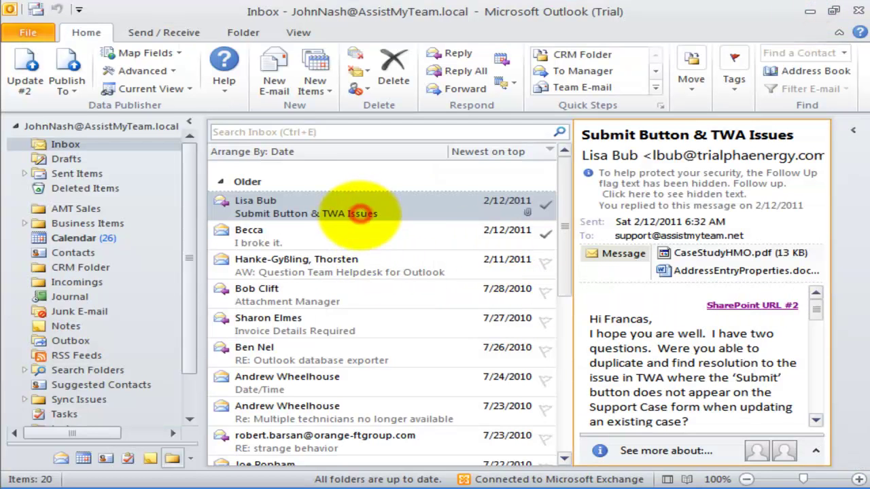
click(348, 206)
click(410, 230)
click(404, 208)
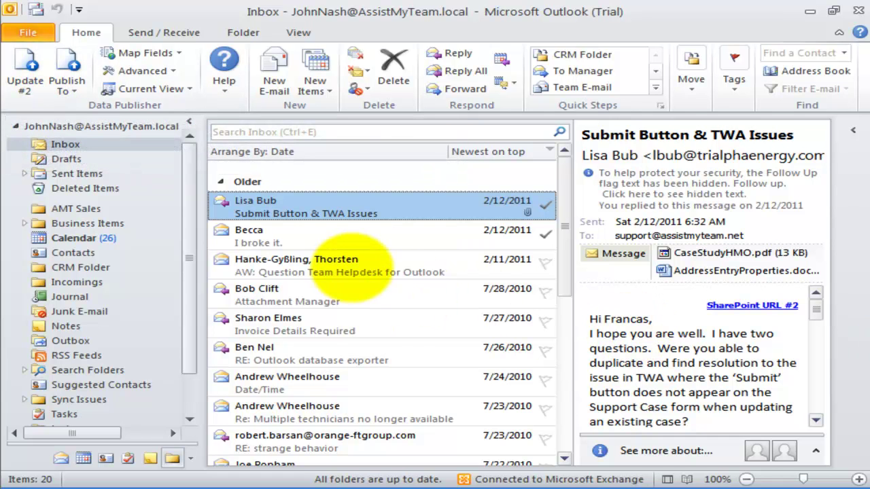
drag(352, 267, 92, 110)
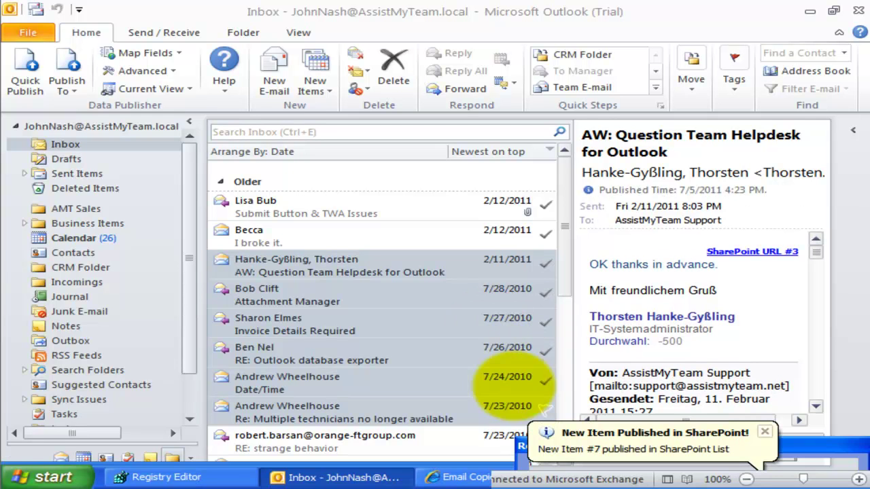
click(765, 432)
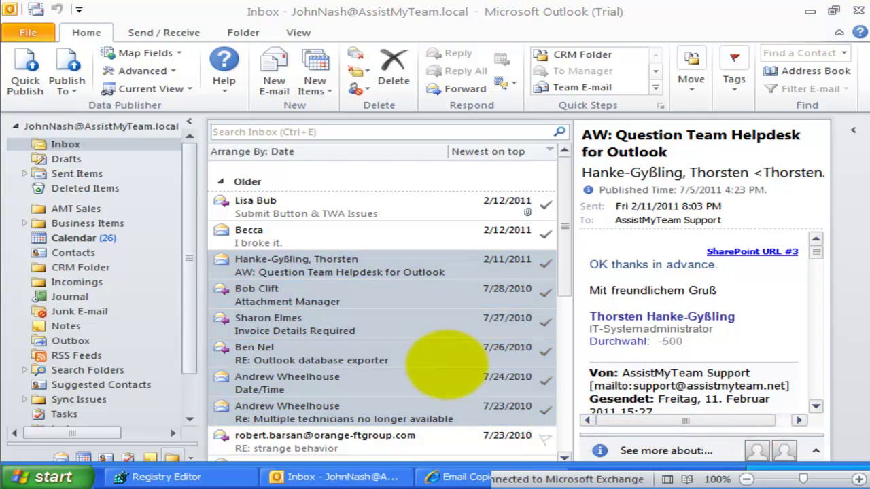
Switch to Internet Explorer and open the Email Copies list from the Helpdesk site to view the published items
click(445, 326)
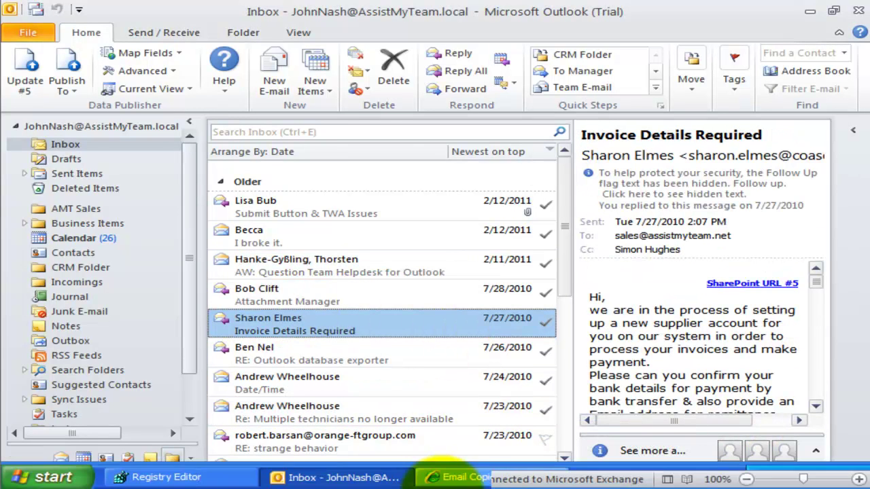
click(446, 476)
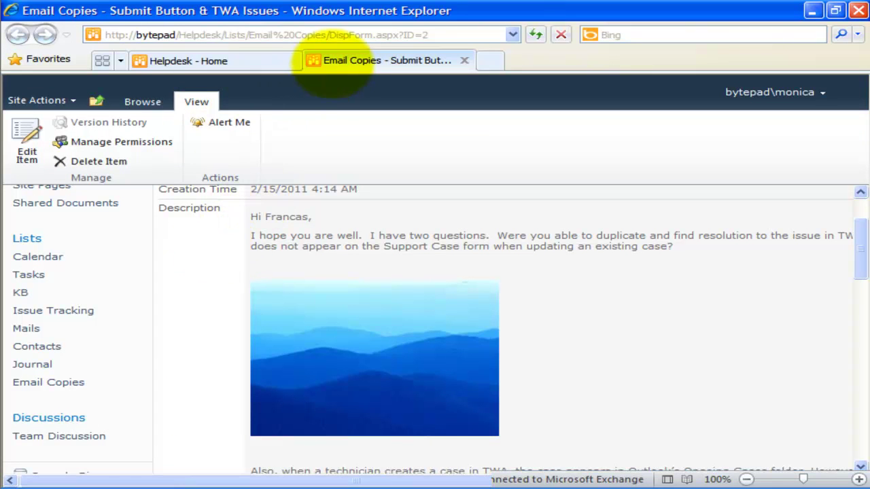
click(245, 60)
scroll(262, 224, down, 4)
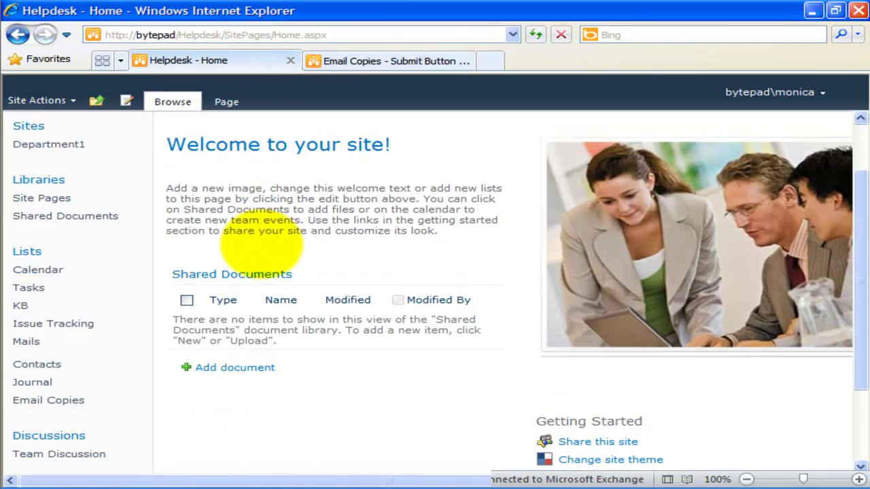
click(65, 359)
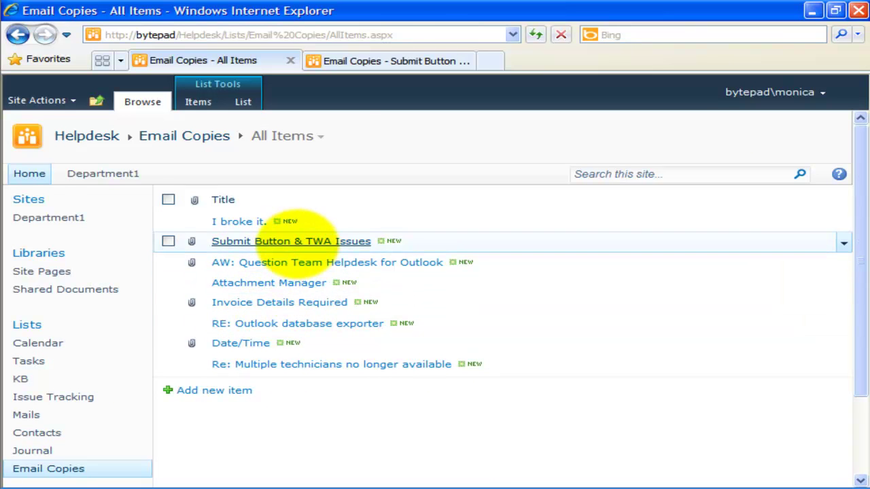
Examine the Creation Time and description of the "Submit Button & TWA Issues" item in SharePoint
click(366, 58)
click(500, 275)
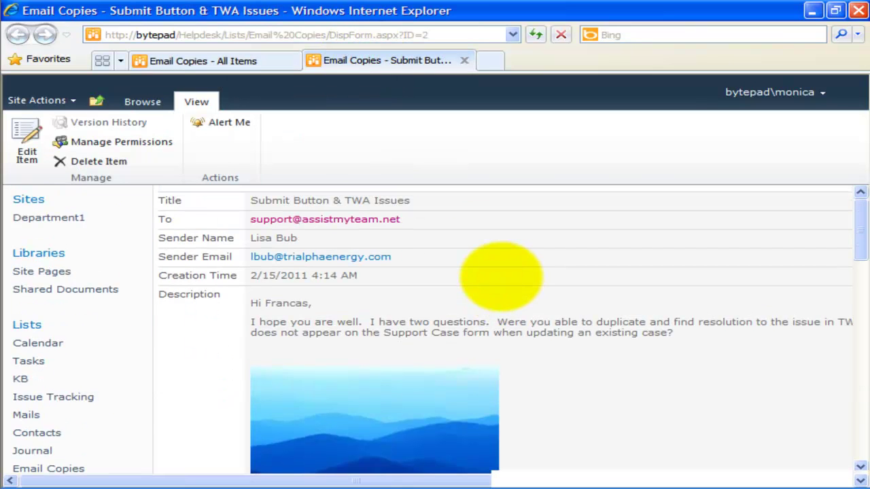
drag(335, 276, 263, 278)
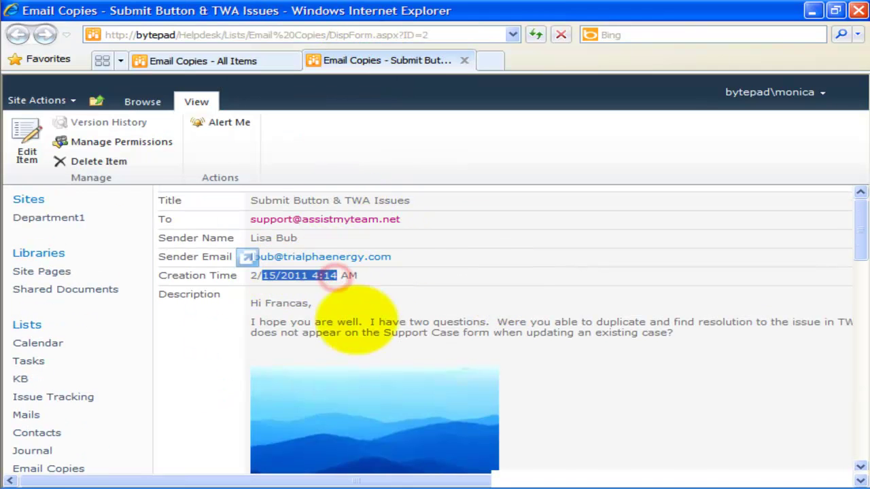
scroll(370, 320, down, 7)
scroll(369, 320, down, 3)
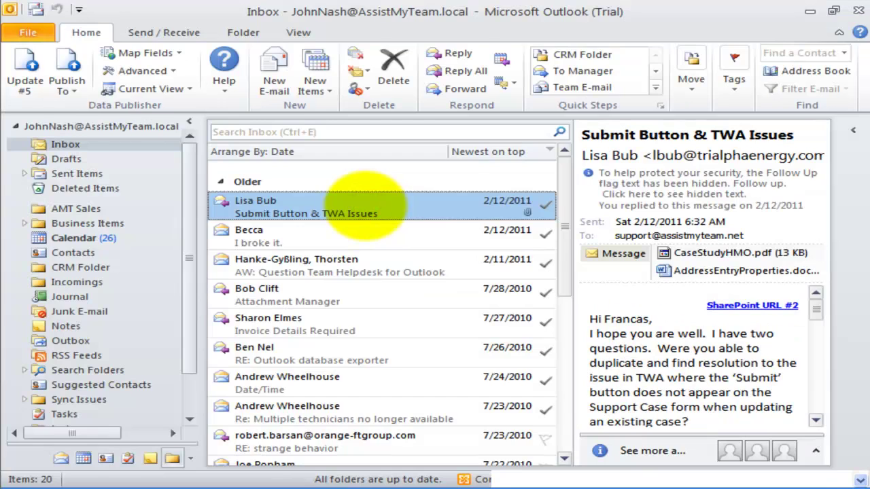
Open the original "Submit Button & TWA Issues" email in Outlook, read through its body, and minimize it
double_click(366, 204)
scroll(398, 299, down, 5)
scroll(398, 299, down, 2)
click(809, 11)
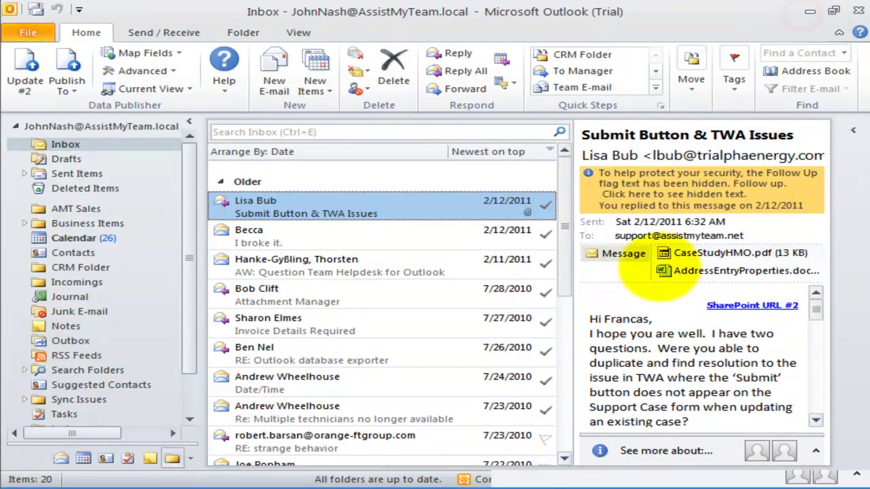
Switch to the SharePoint item in Internet Explorer and compare its embedded images and attachments with the original email
mouse_move(490, 469)
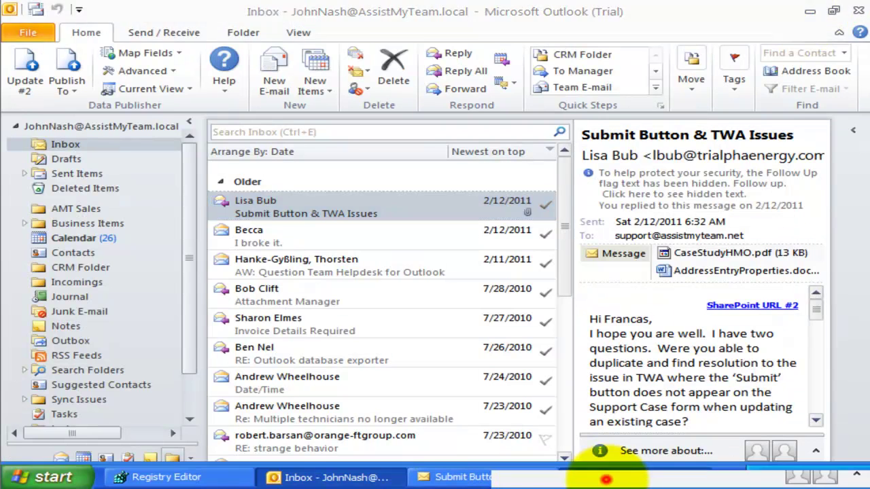
click(605, 479)
scroll(517, 326, down, 5)
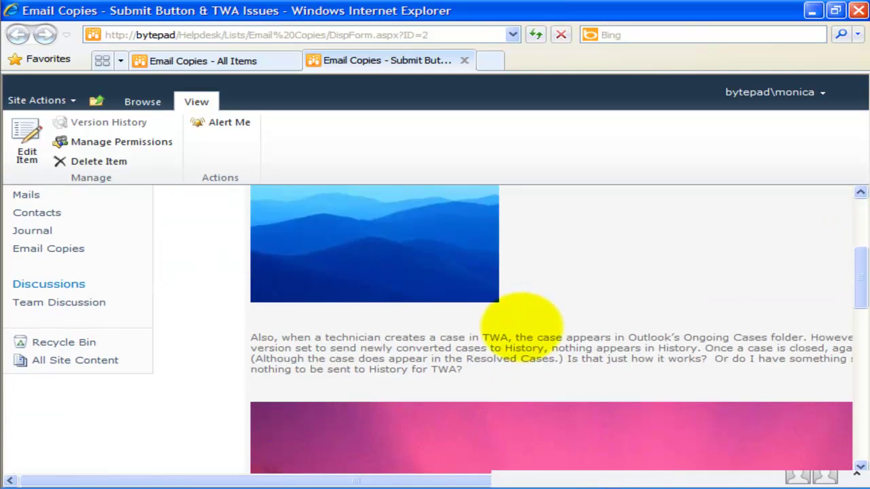
scroll(521, 326, down, 10)
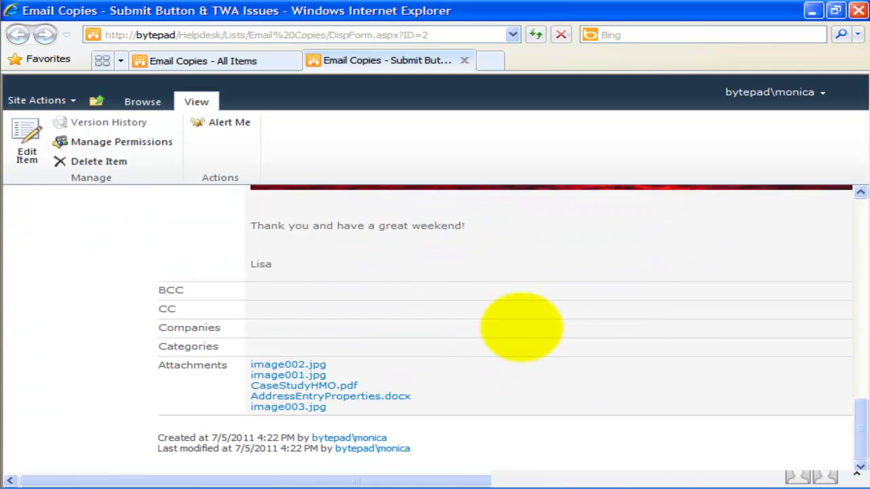
click(574, 397)
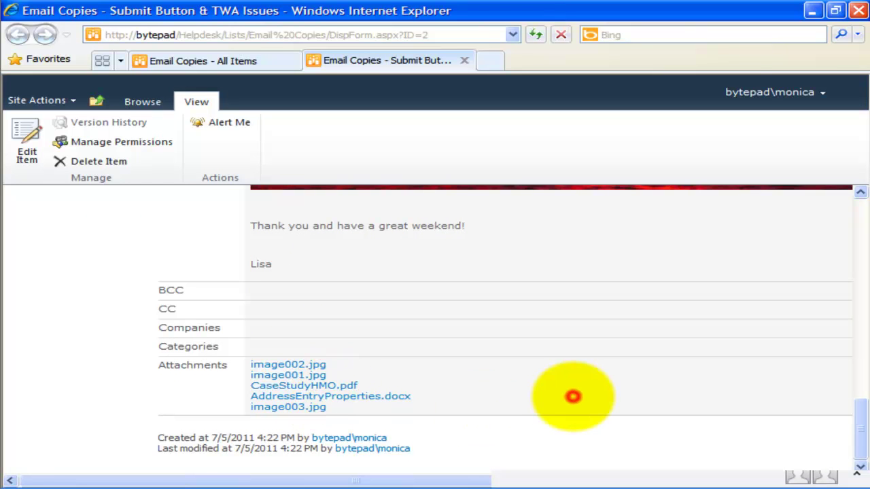
Switch to Outlook and open the Resolved Cases folder under Team Helpdesk in All Public Folders
key(alt+Tab)
scroll(193, 388, down, 2)
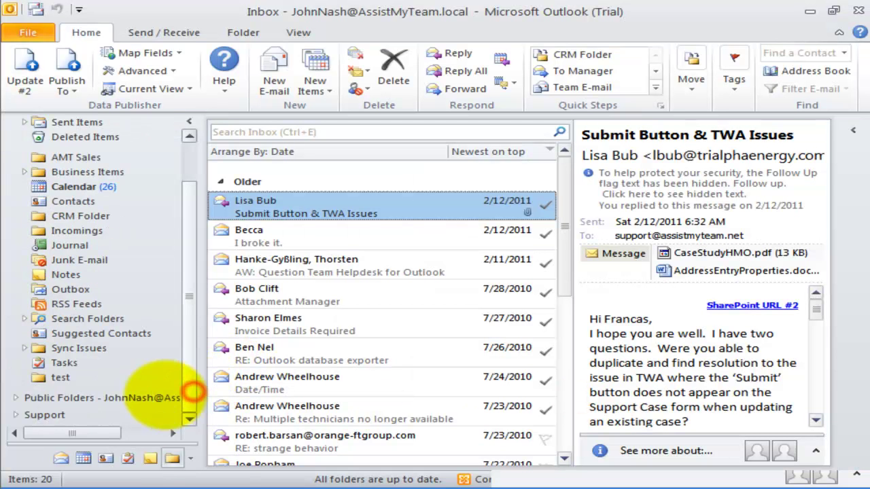
click(15, 397)
click(24, 394)
scroll(189, 408, down, 2)
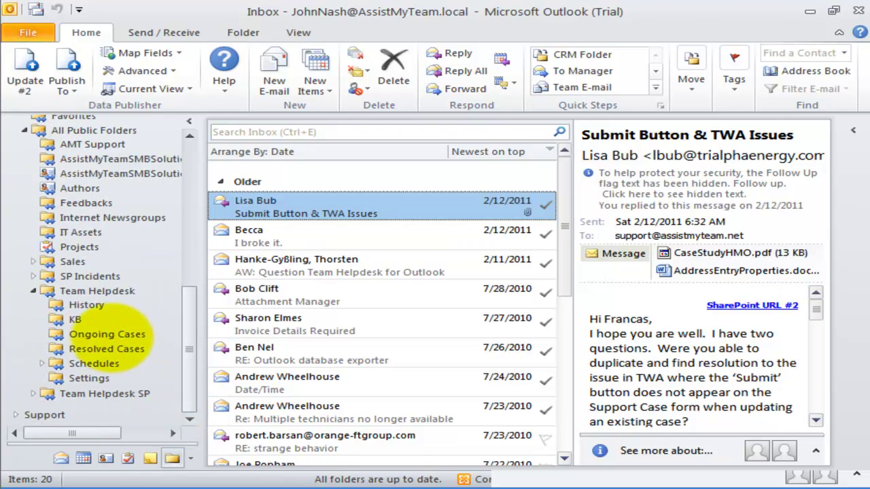
click(109, 334)
click(107, 349)
Examine the custom support case fields in the preview of the selected "MacBook Pro: How to remove or install the battery" case
click(349, 235)
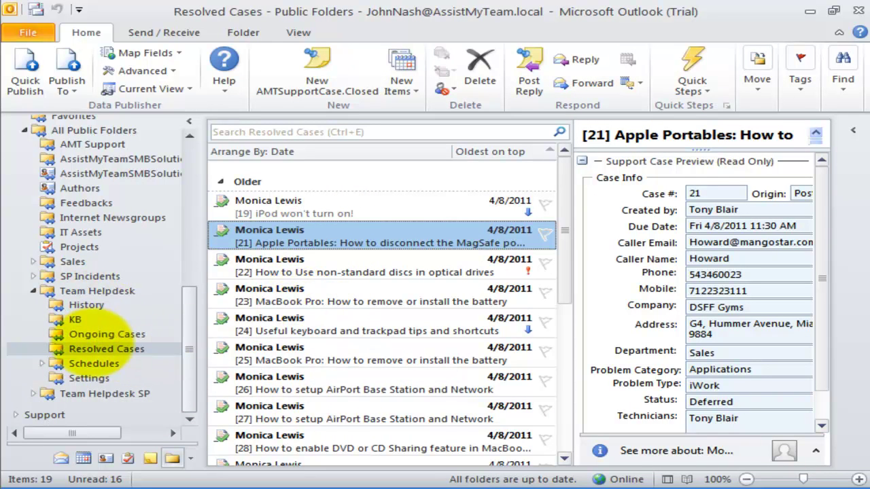
right_click(98, 348)
click(286, 354)
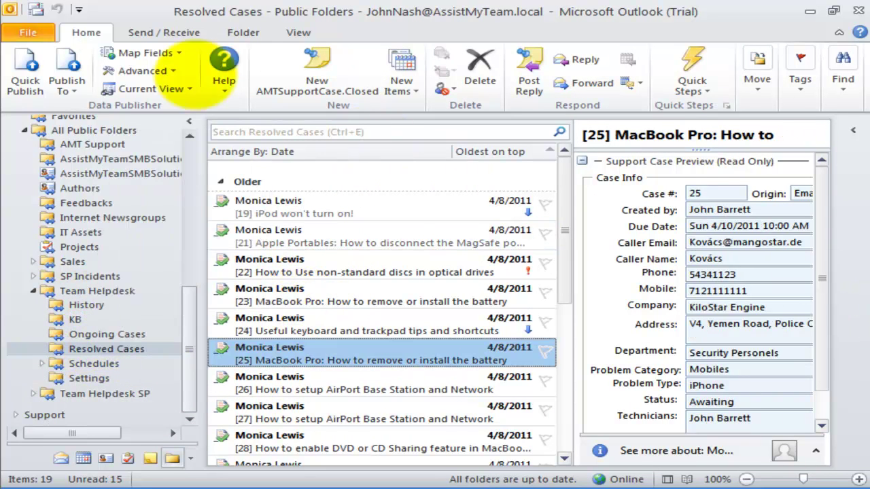
click(160, 53)
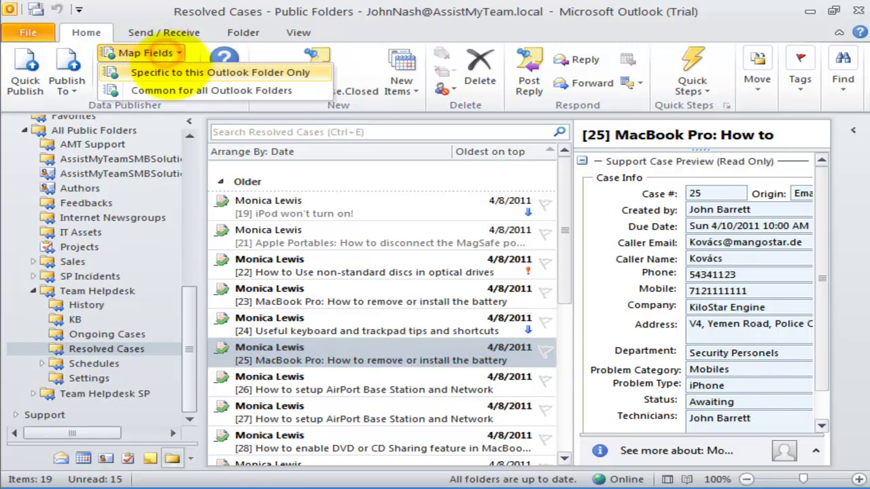
click(204, 72)
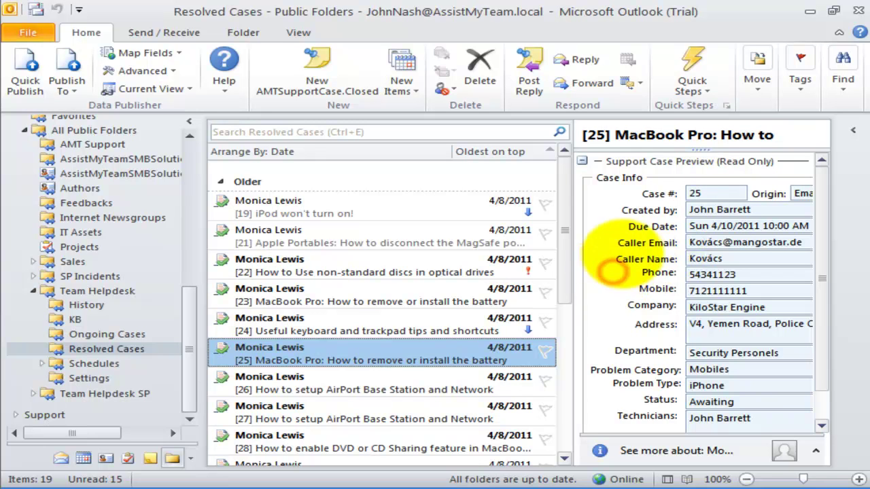
double_click(713, 275)
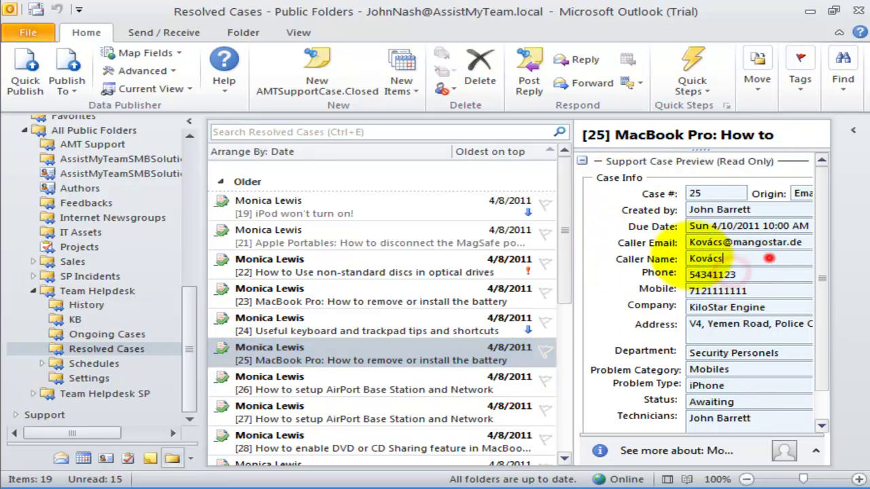
click(673, 225)
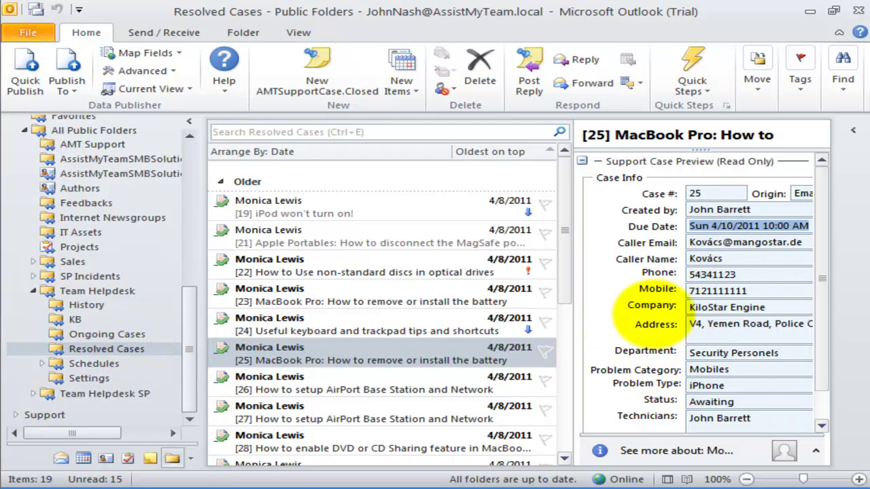
Launch a new SharePoint list mapping specific to the Resolved Cases folder
click(165, 53)
click(165, 54)
click(165, 53)
click(171, 59)
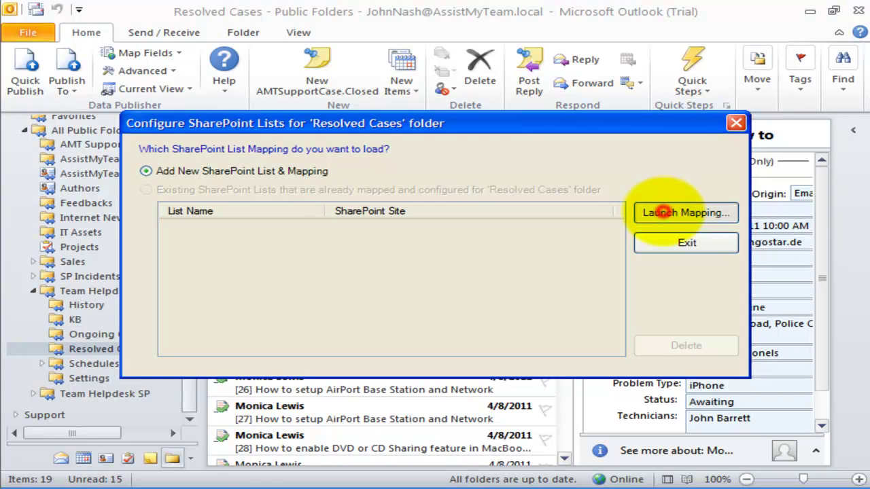
click(681, 212)
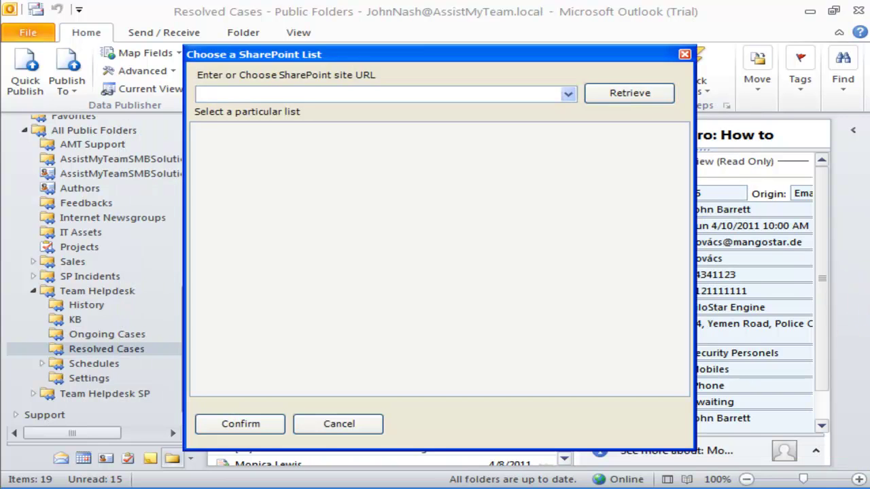
click(568, 94)
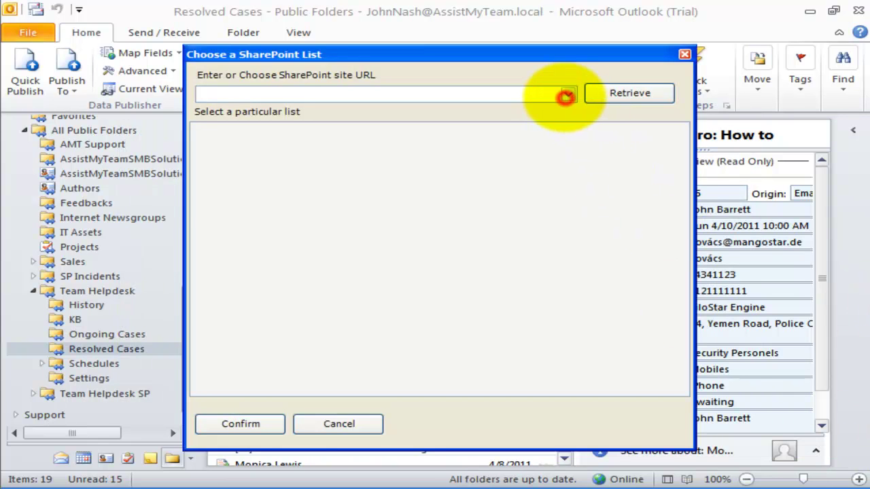
click(555, 108)
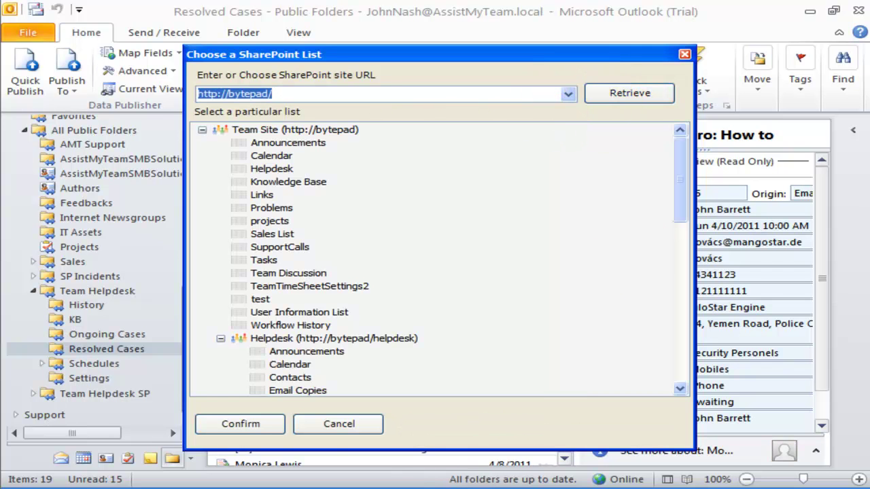
drag(681, 169, 680, 228)
click(307, 261)
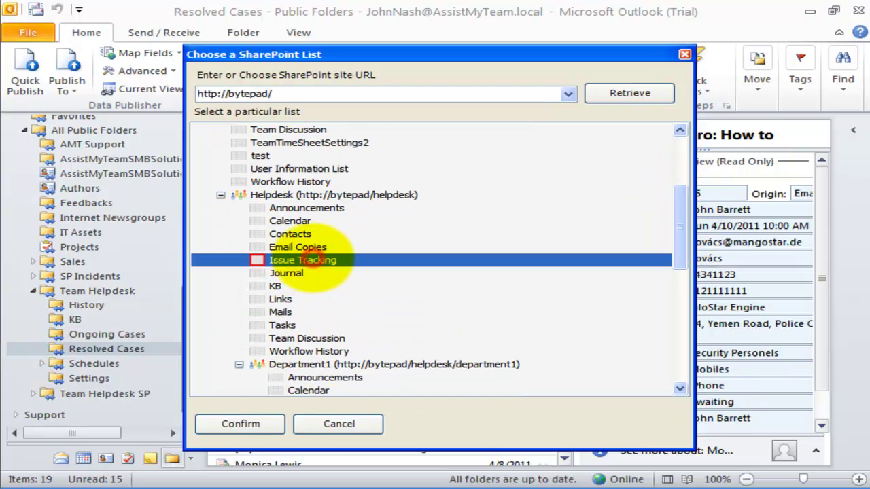
click(253, 423)
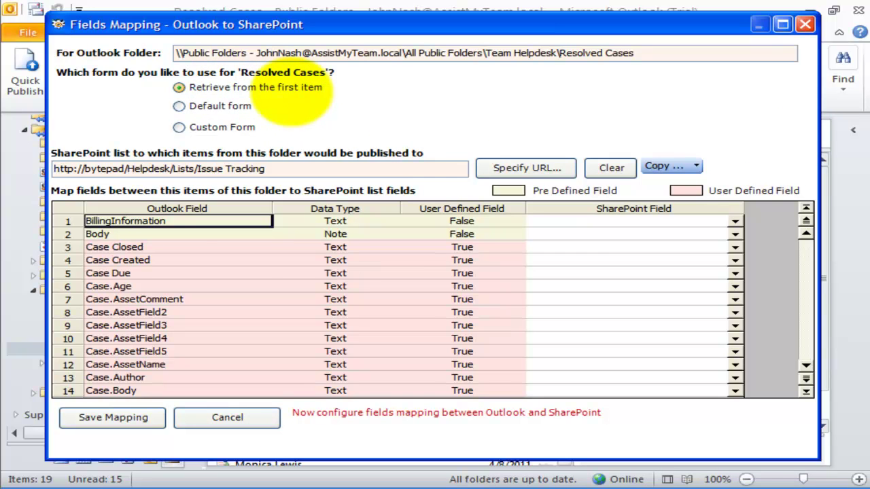
Examine the user-defined case fields retrieved from the first item, from Case Created through Case.TimeSpentDescription
click(235, 261)
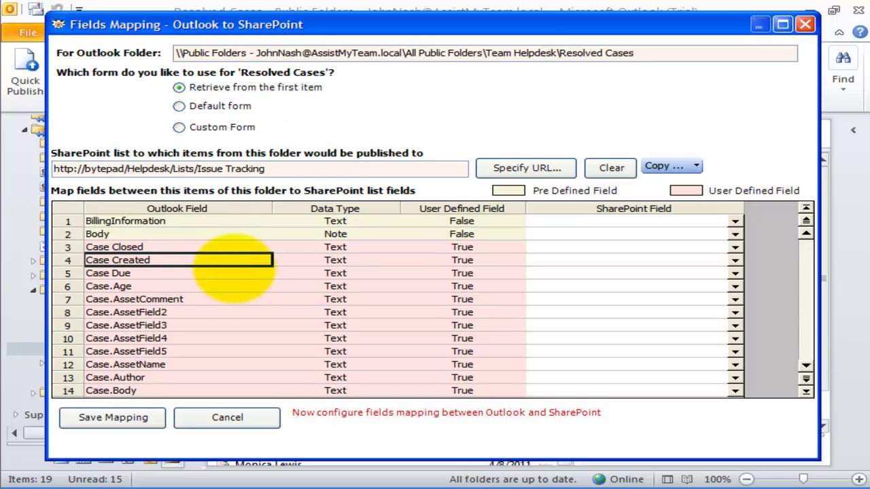
scroll(243, 231, down, 2)
scroll(243, 231, down, 7)
drag(116, 378, 103, 247)
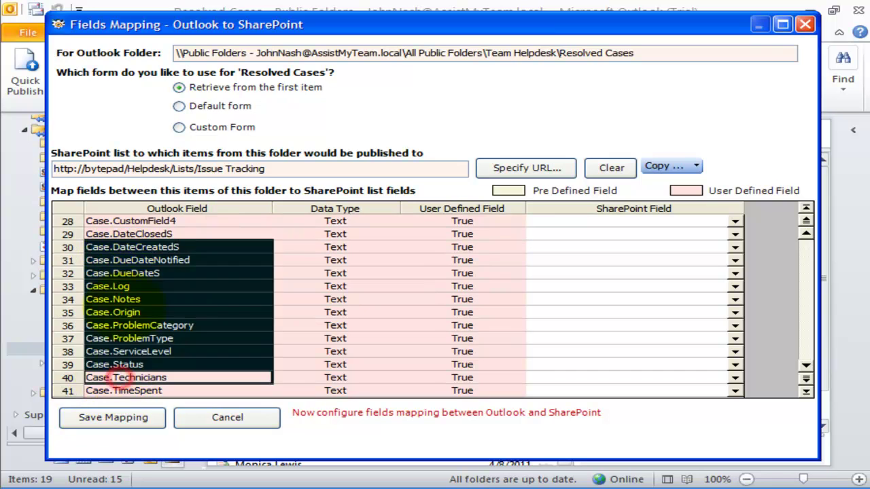
scroll(143, 326, down, 4)
drag(153, 334, 136, 262)
click(136, 299)
scroll(143, 292, up, 2)
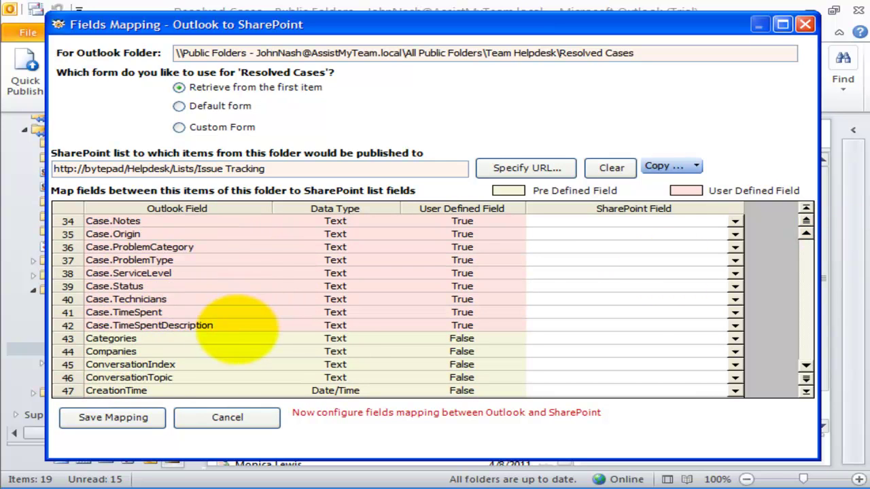
click(218, 336)
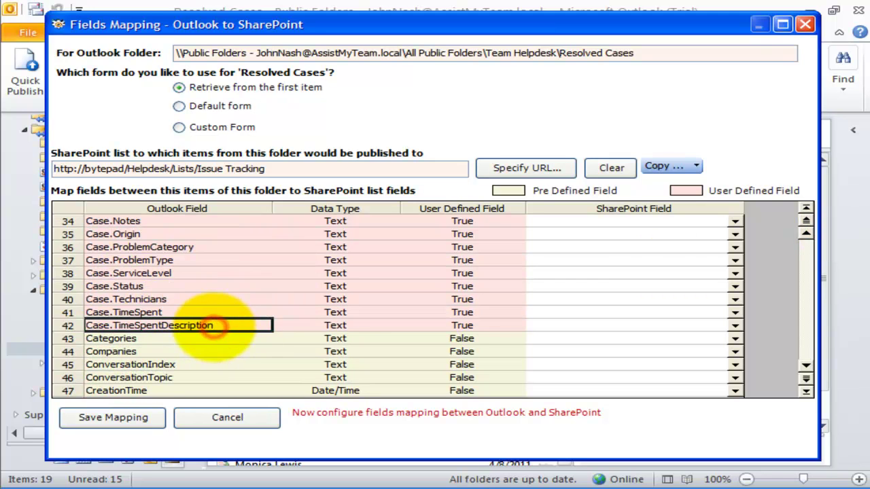
drag(214, 326, 338, 325)
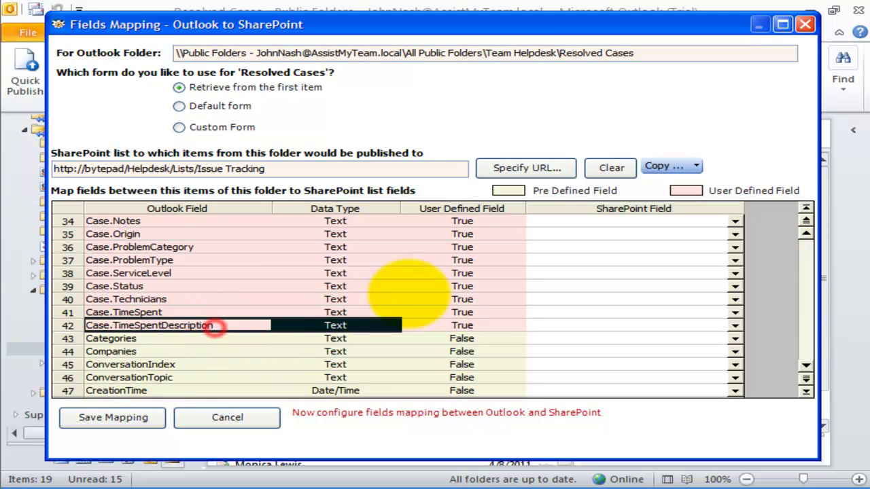
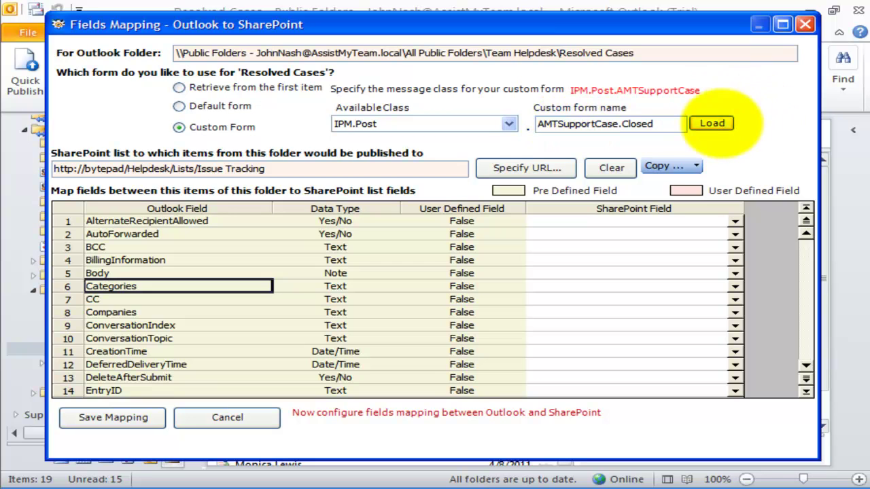
Map the Case.Technicians field of the AMTSupportCase.Closed custom form to a new SharePoint list field named "Technicians"
scroll(259, 300, down, 13)
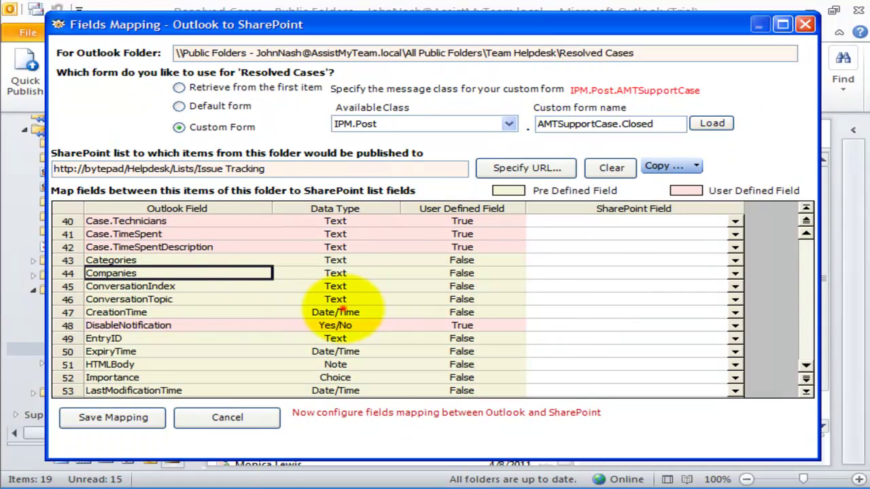
scroll(335, 310, up, 8)
scroll(344, 306, up, 5)
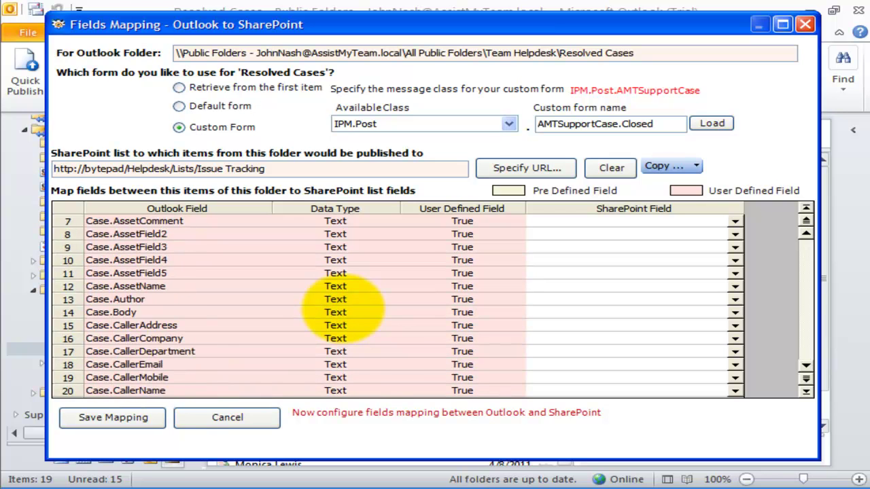
click(302, 288)
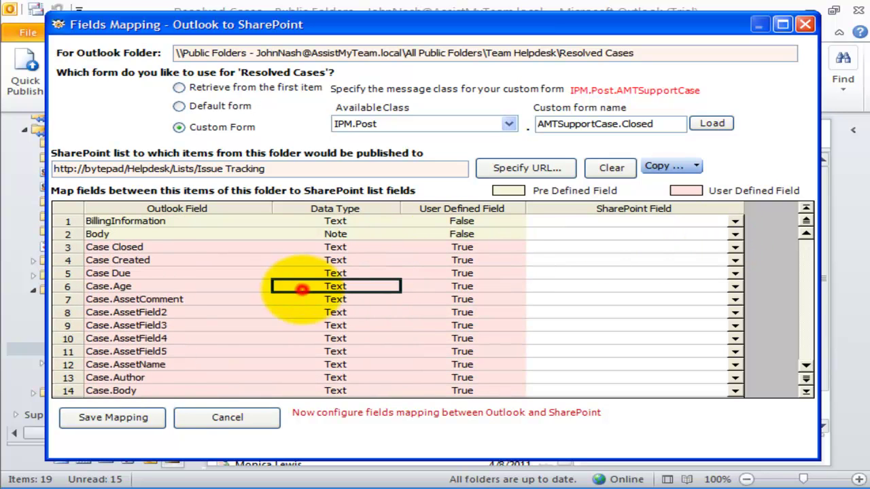
scroll(299, 316, down, 10)
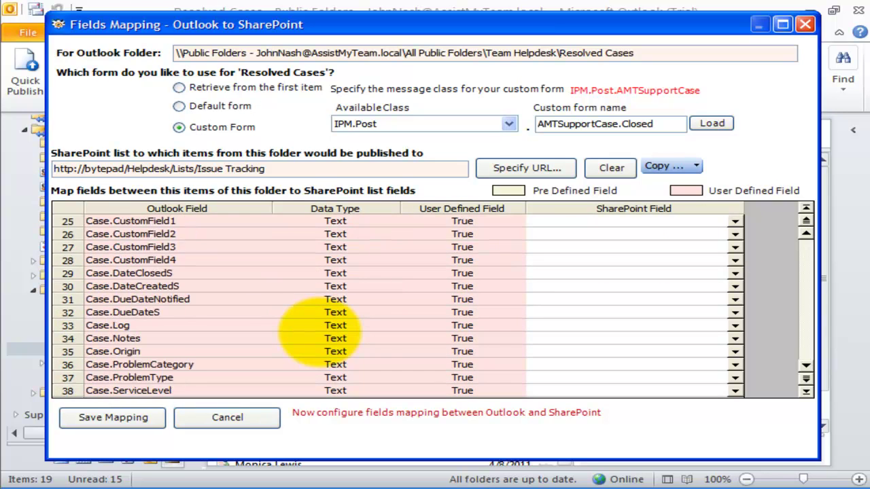
click(210, 338)
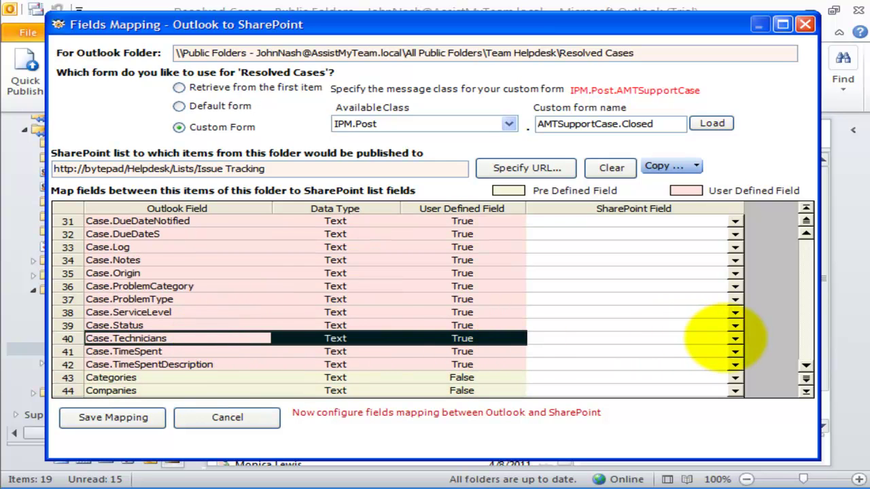
click(735, 338)
click(611, 348)
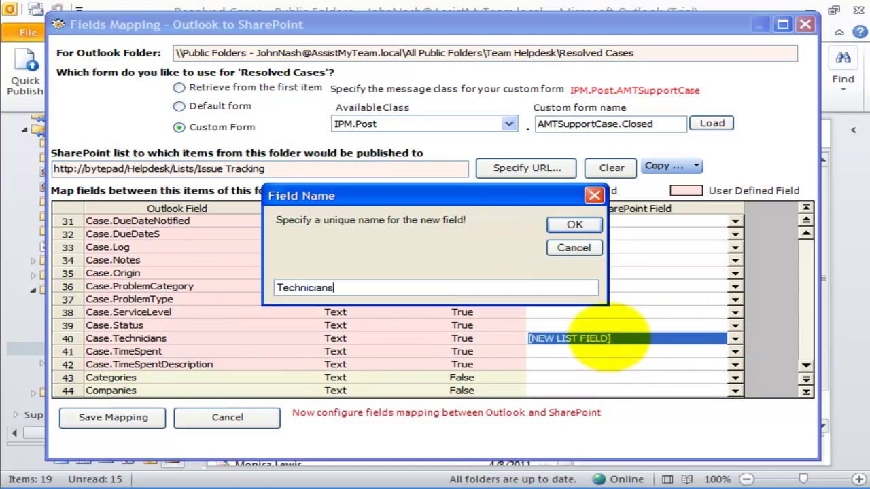
click(575, 225)
click(181, 339)
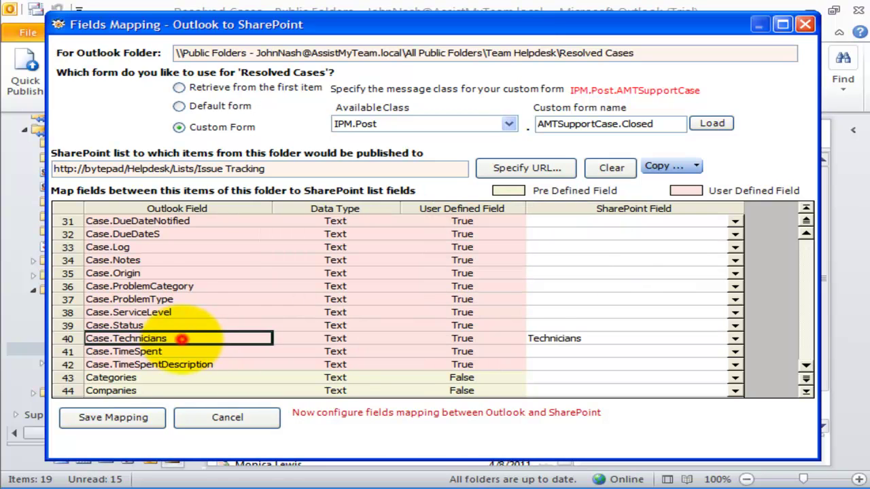
Map the Case.Status field to a new SharePoint list field named "Status"
click(163, 326)
click(735, 325)
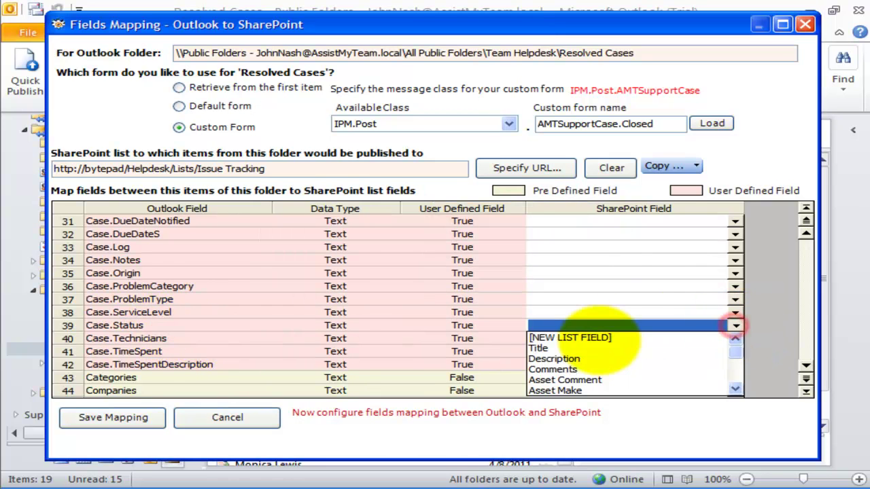
click(592, 338)
text(Status)
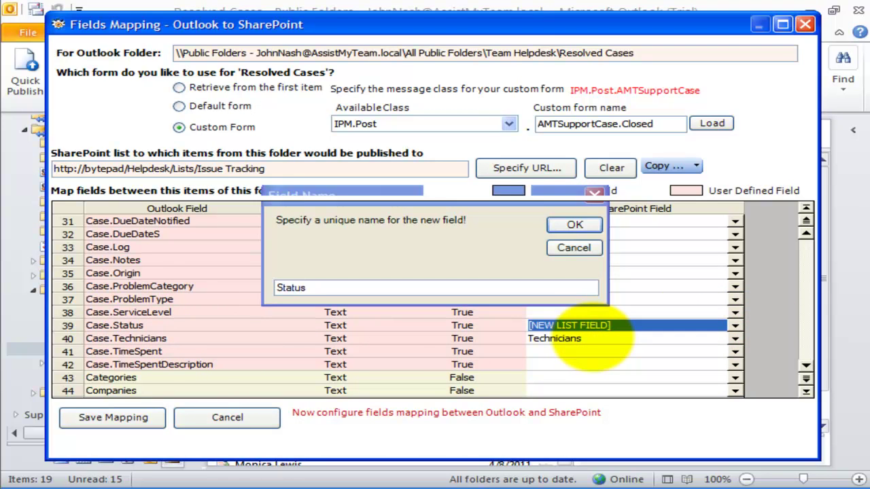
key(Return)
click(286, 274)
Map the HTMLBody field to the SharePoint Description field and save the mapping
scroll(299, 311, down, 5)
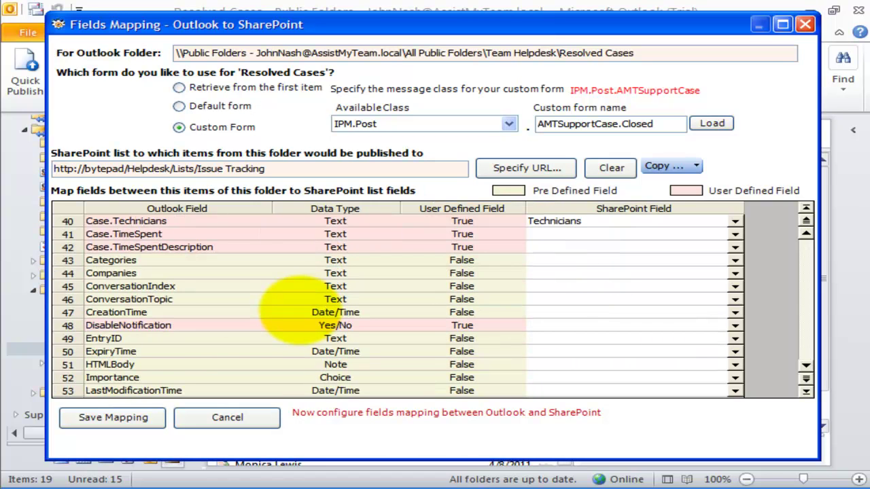
click(239, 286)
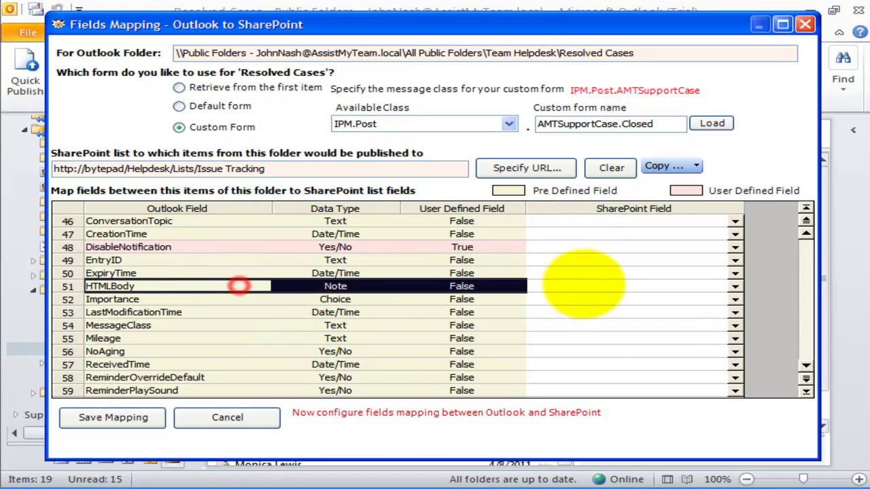
click(735, 286)
click(584, 310)
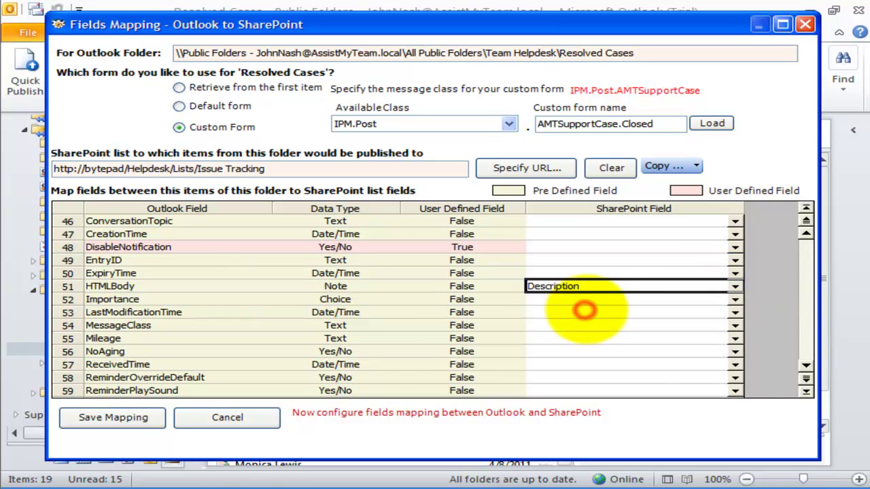
click(271, 338)
scroll(272, 337, up, 8)
click(113, 417)
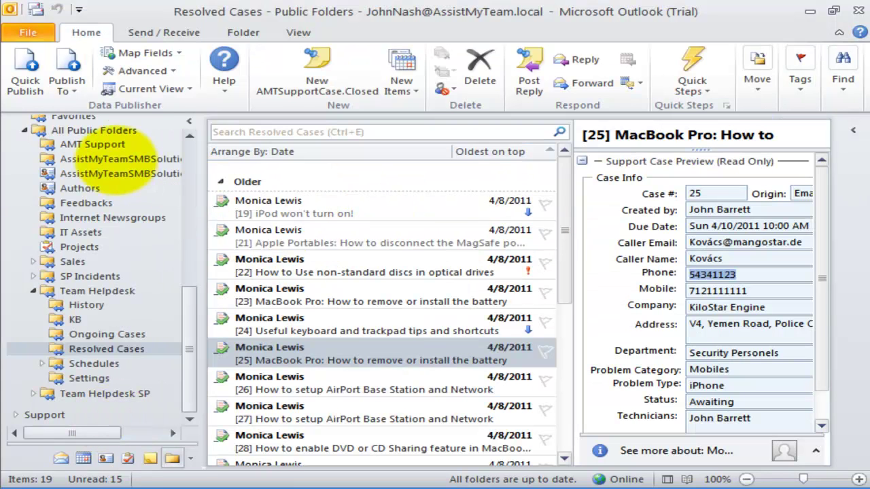
Compare the available publishing target lists for the Resolved Cases and Ongoing Cases folders
click(66, 83)
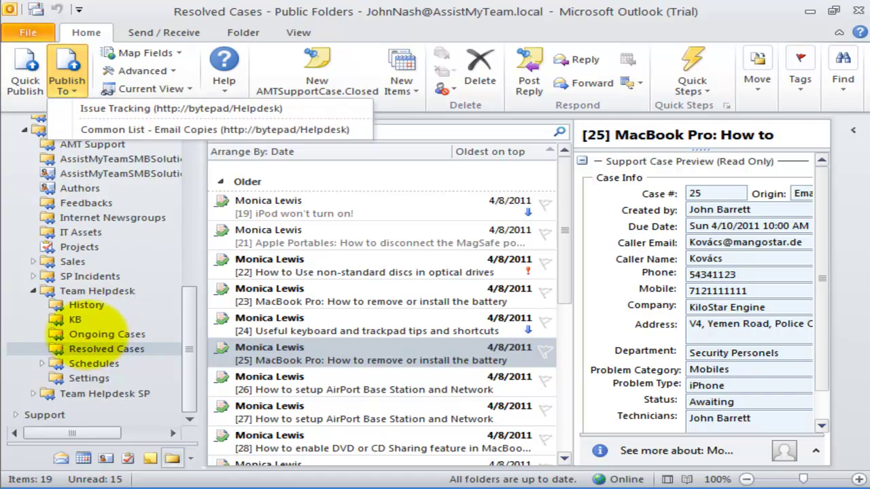
click(85, 333)
click(66, 82)
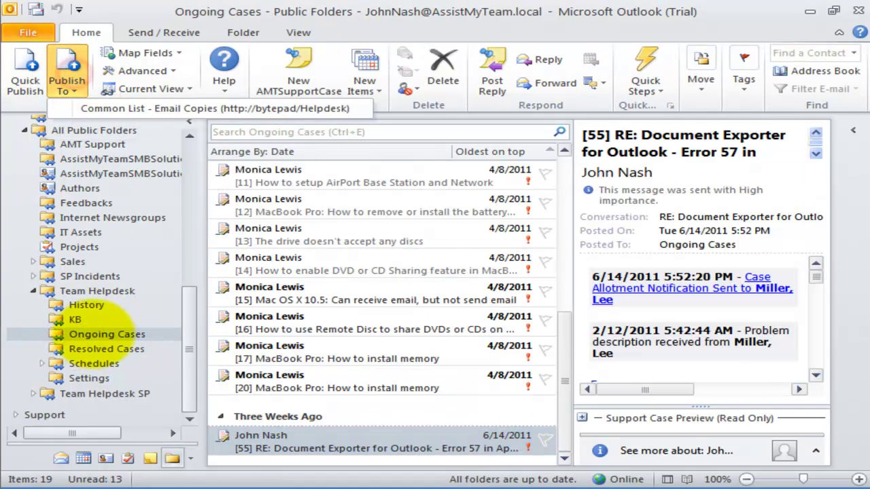
Publish cases [19] and [21] from the Resolved Cases folder to the SharePoint Issue Tracking list
click(102, 349)
click(391, 214)
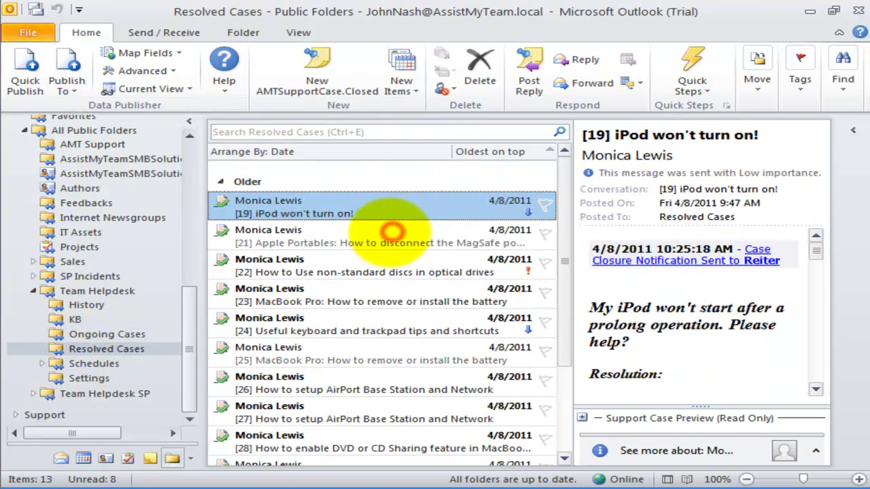
ctrl+click(393, 232)
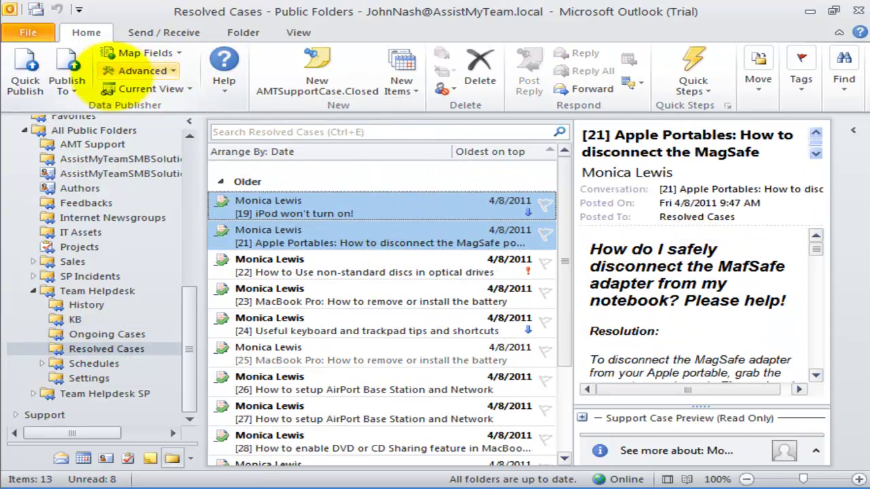
click(66, 84)
click(100, 108)
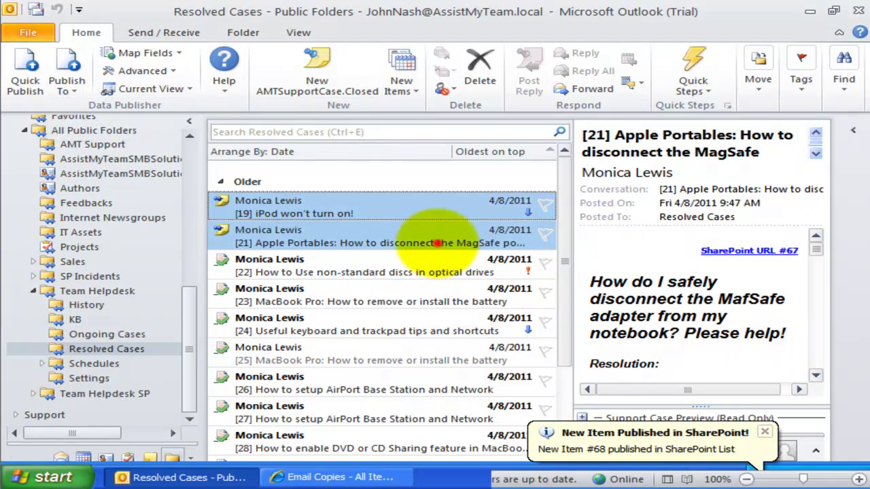
Open the SharePoint record linked in published case [21] and dismiss the publishing notification
click(436, 244)
click(749, 251)
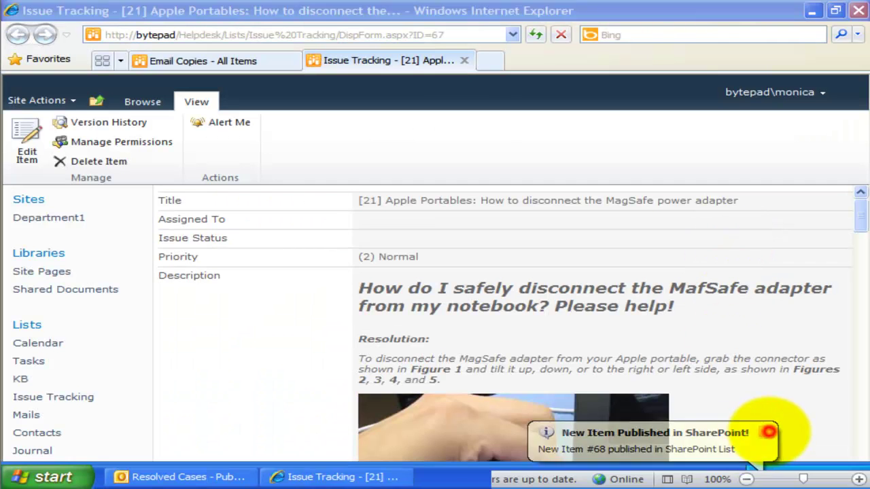
click(764, 433)
Check the Due Date, Problem Category, Problem Type and Received Date fields of the published Issue Tracking item
scroll(765, 361, down, 15)
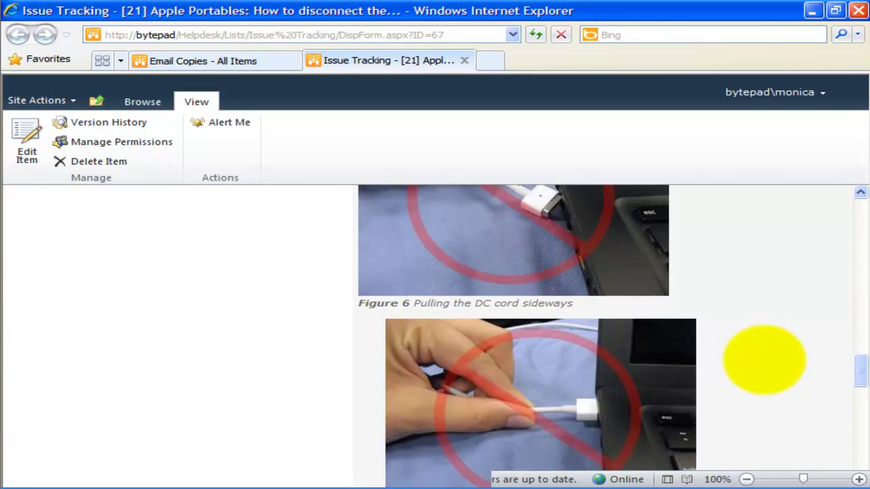
click(462, 288)
drag(197, 292, 381, 292)
drag(179, 310, 379, 310)
drag(213, 329, 389, 329)
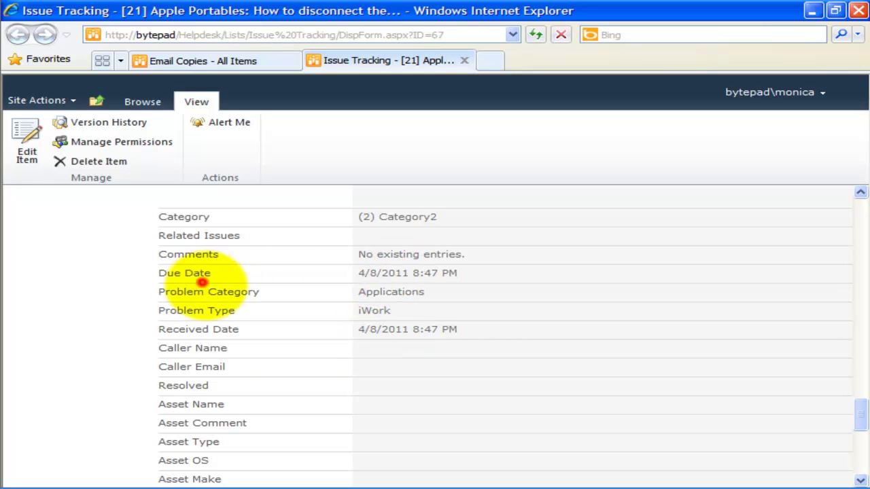
drag(194, 273, 199, 285)
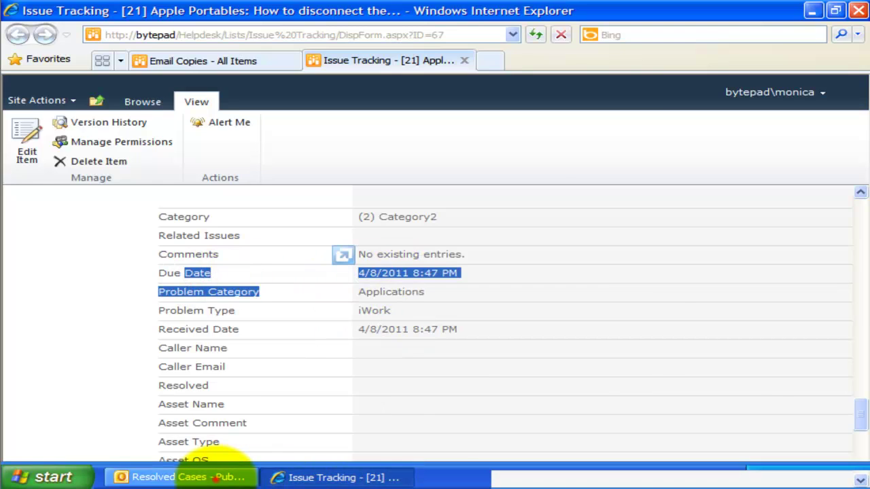
Return to Outlook and review the case info fields in the support case preview of case [21]
click(211, 477)
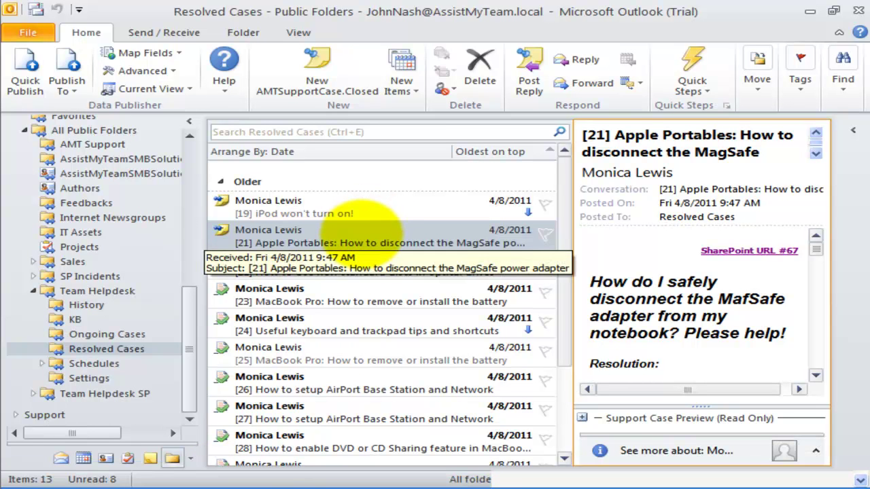
click(582, 418)
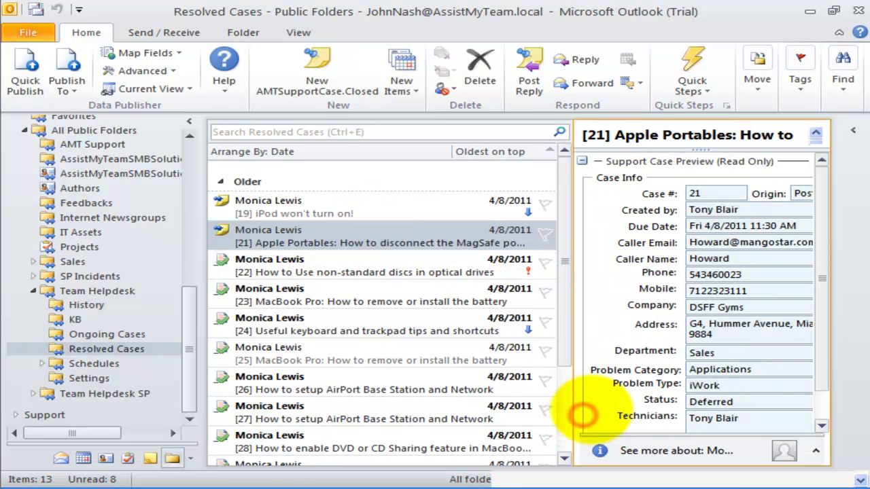
click(435, 234)
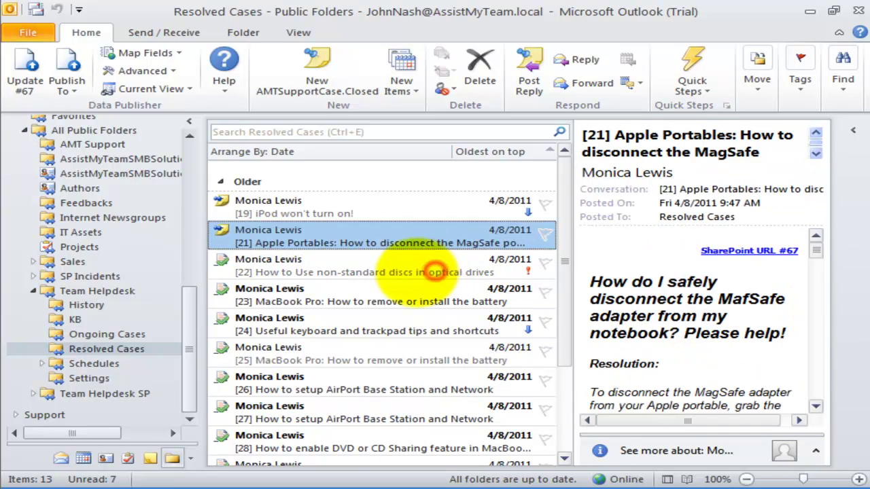
click(416, 269)
Look at the mailbox's Calendar and Tasks folders and return to the Calendar folder
click(189, 165)
click(189, 204)
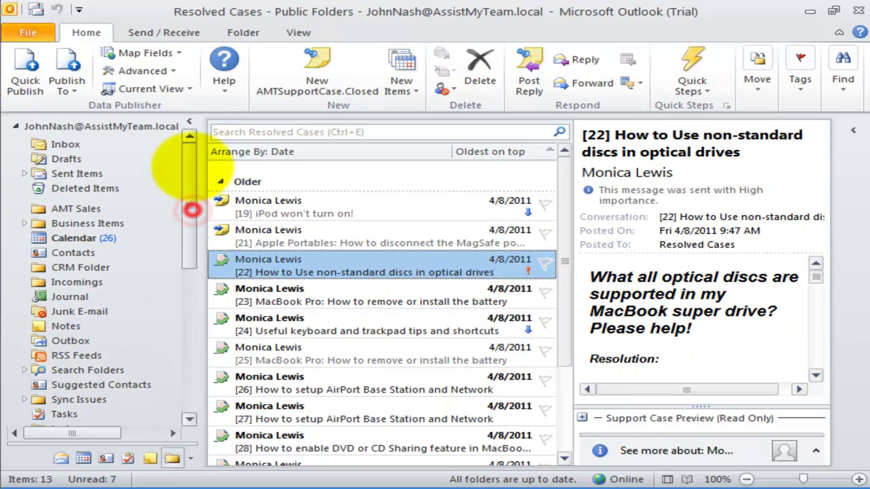
click(62, 236)
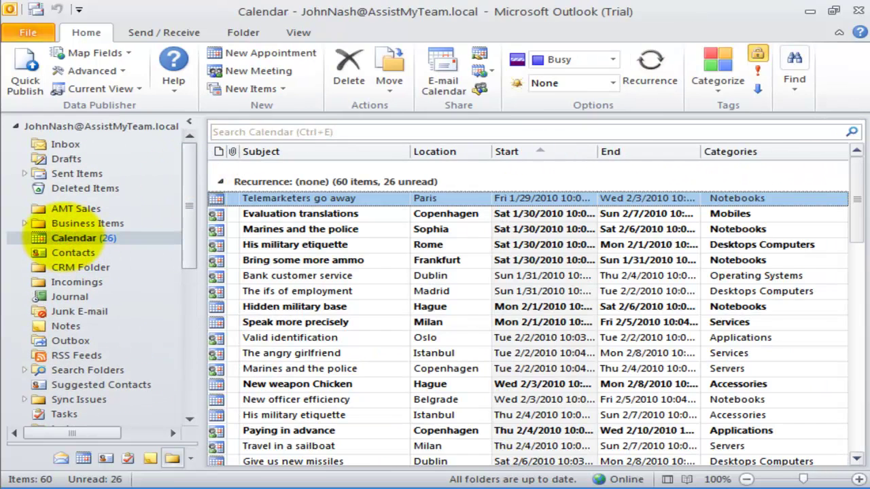
click(314, 246)
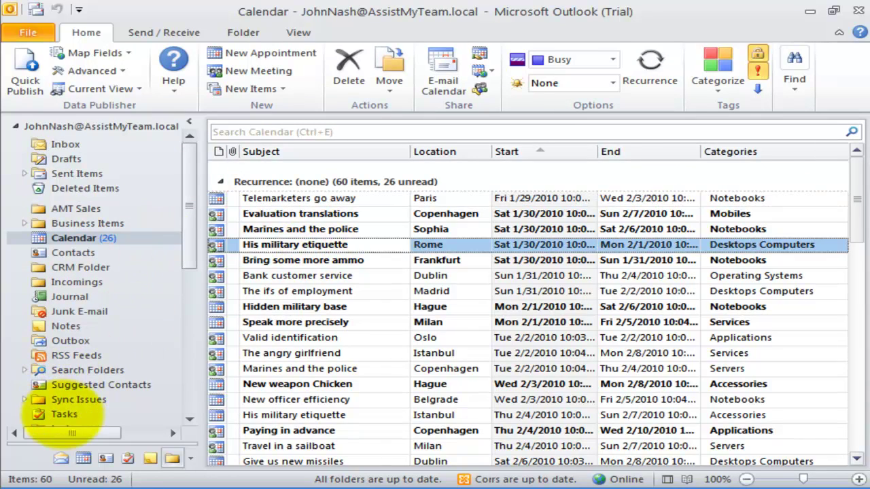
click(63, 411)
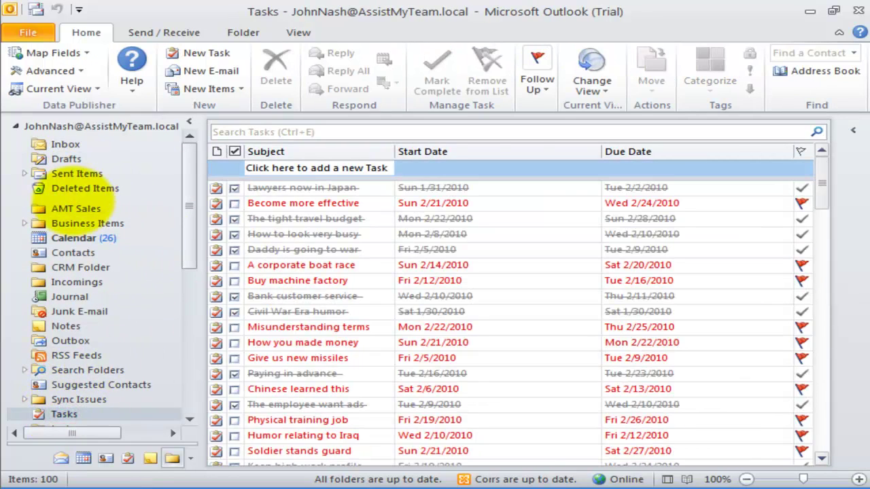
click(74, 238)
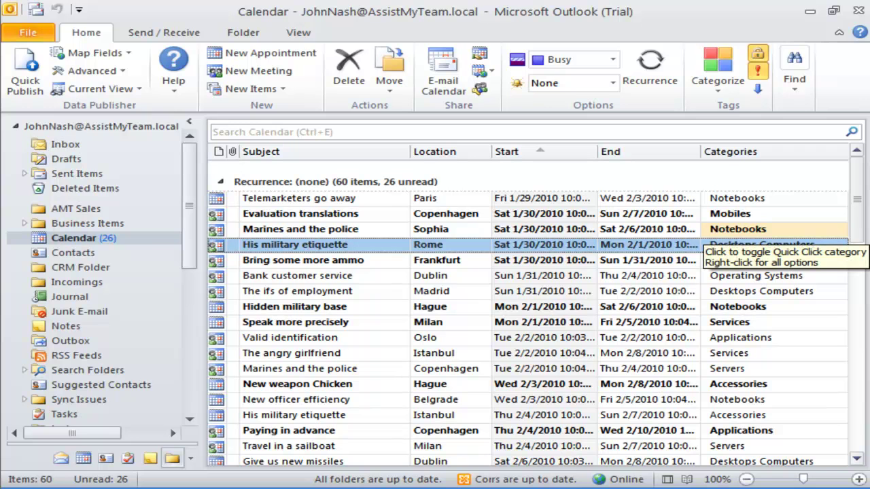
click(354, 289)
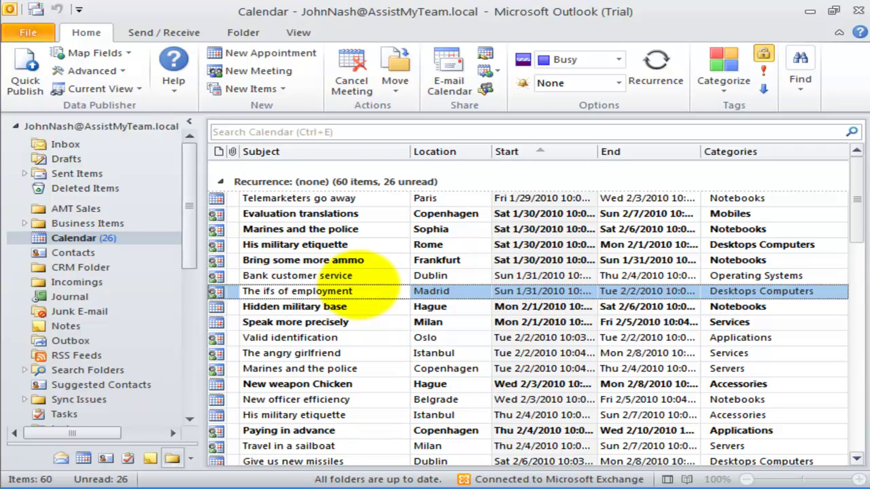
click(102, 52)
click(134, 72)
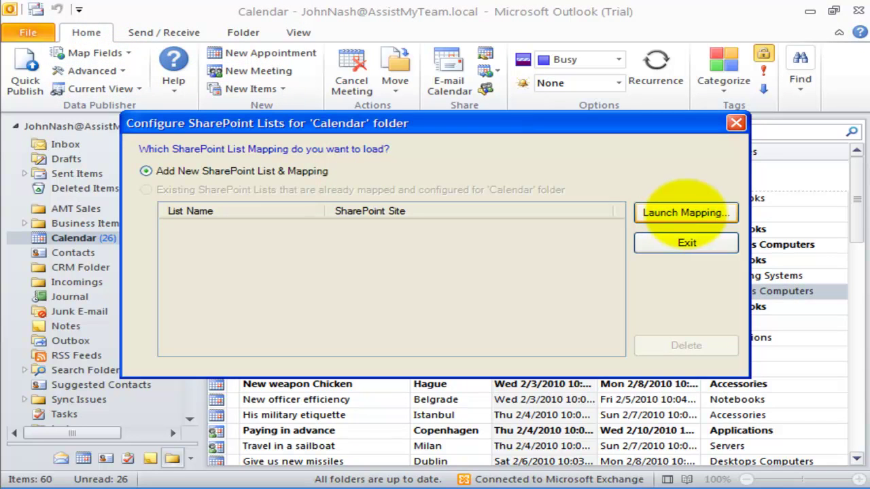
click(678, 213)
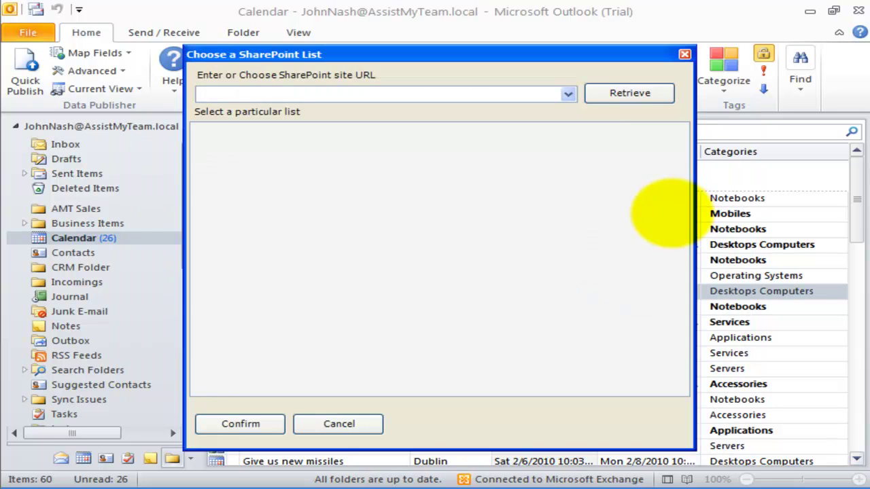
click(568, 93)
click(544, 107)
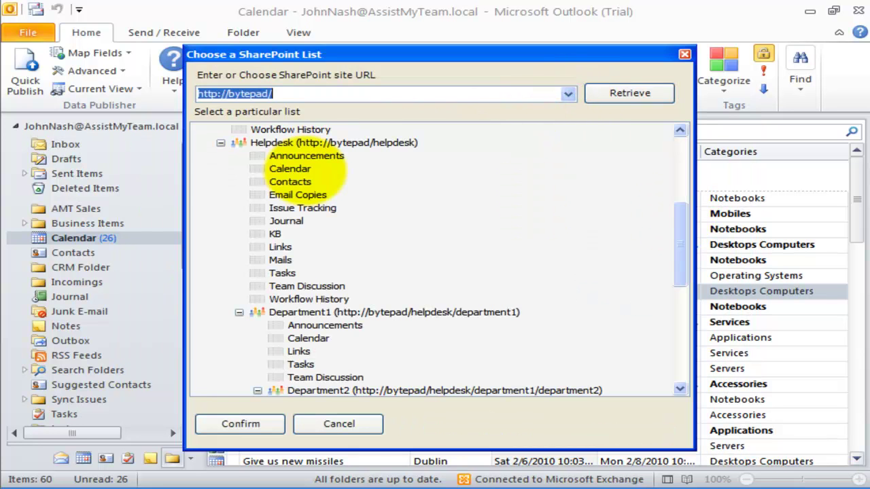
click(310, 169)
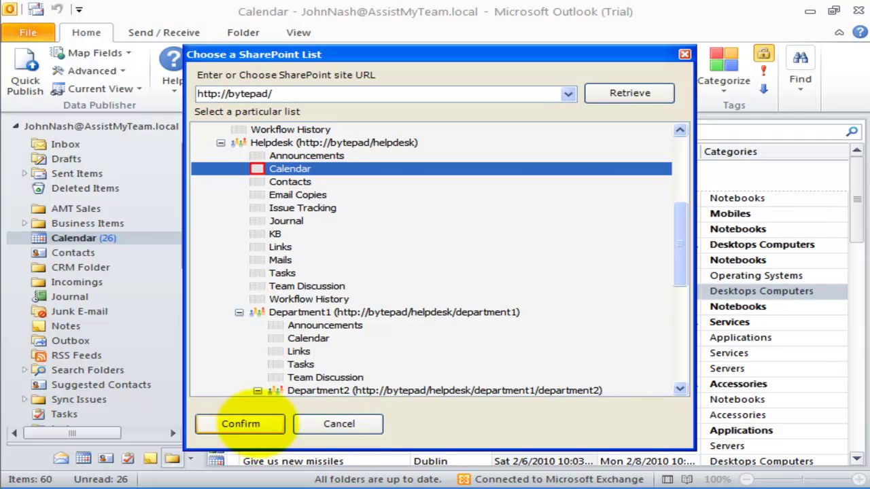
click(247, 424)
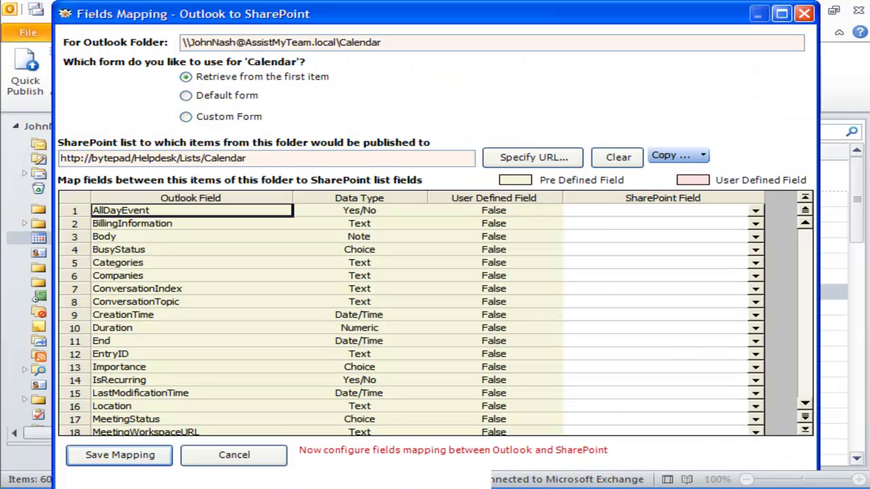
Map the Outlook Body field to the SharePoint Description field
click(310, 252)
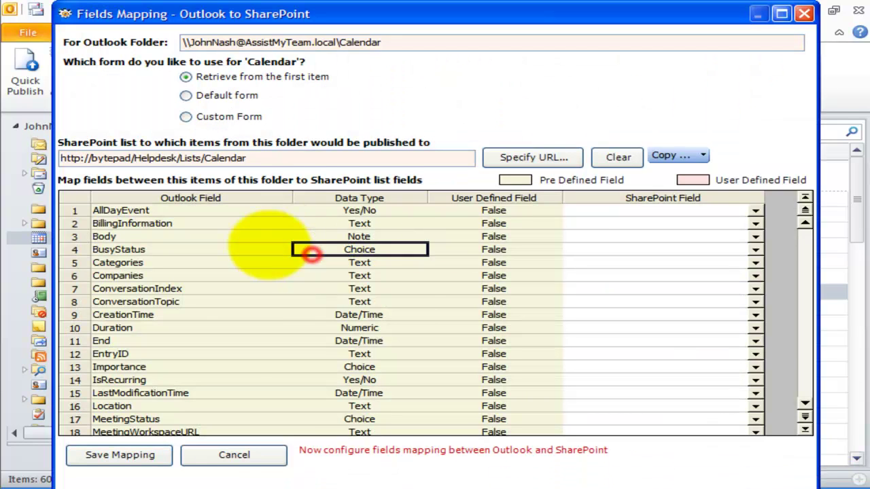
click(249, 235)
click(745, 234)
click(755, 237)
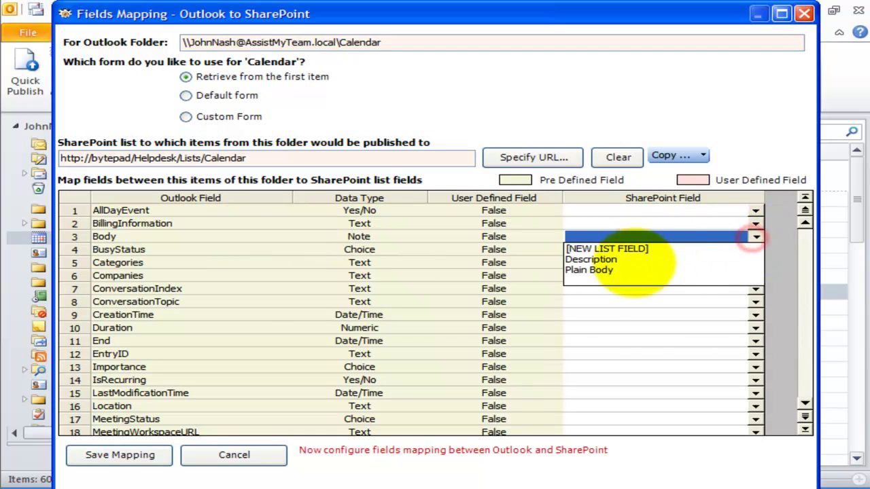
click(616, 259)
Map the Outlook End field to the SharePoint End Time field
click(280, 275)
click(156, 339)
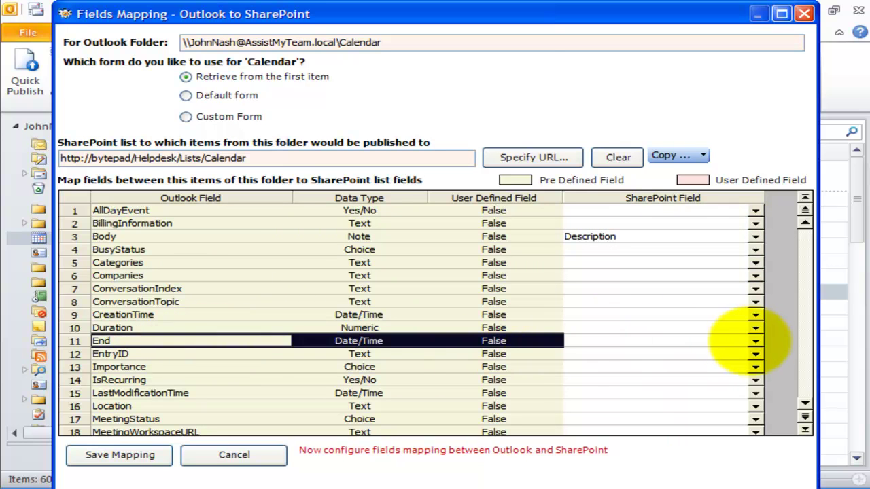
click(755, 342)
click(615, 374)
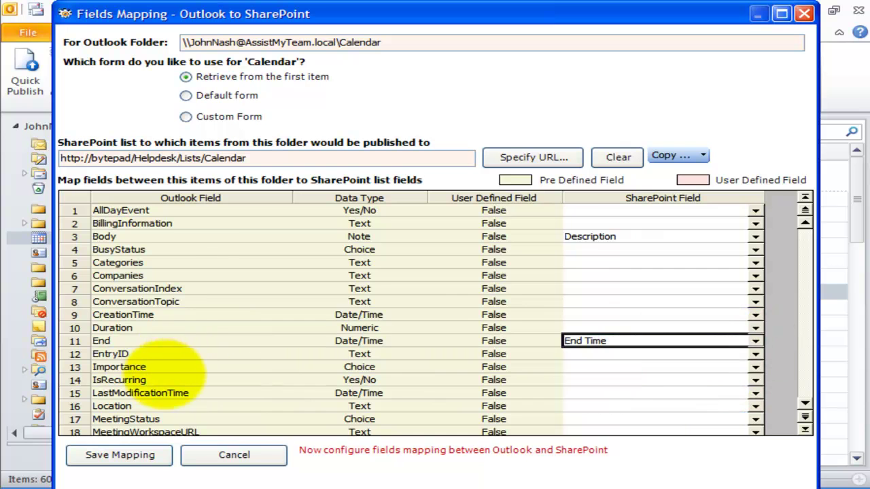
Map the Outlook Start field to the SharePoint Start Time field
scroll(166, 381, down, 9)
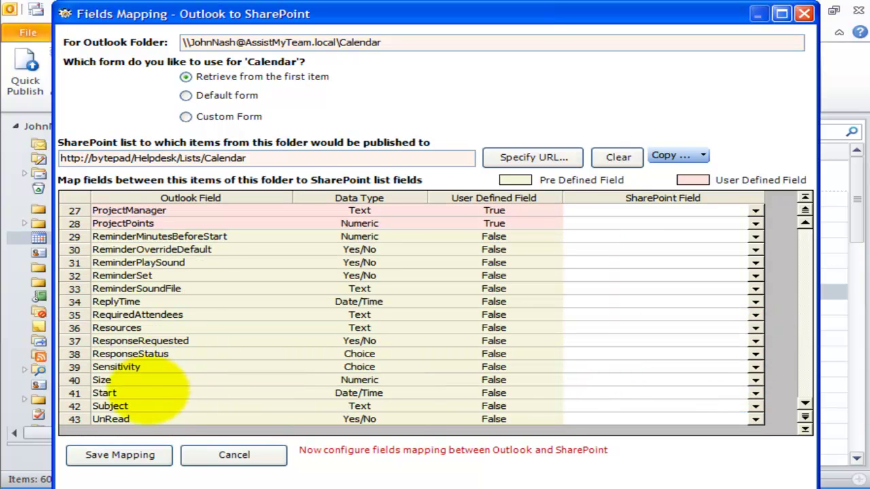
click(145, 393)
click(755, 393)
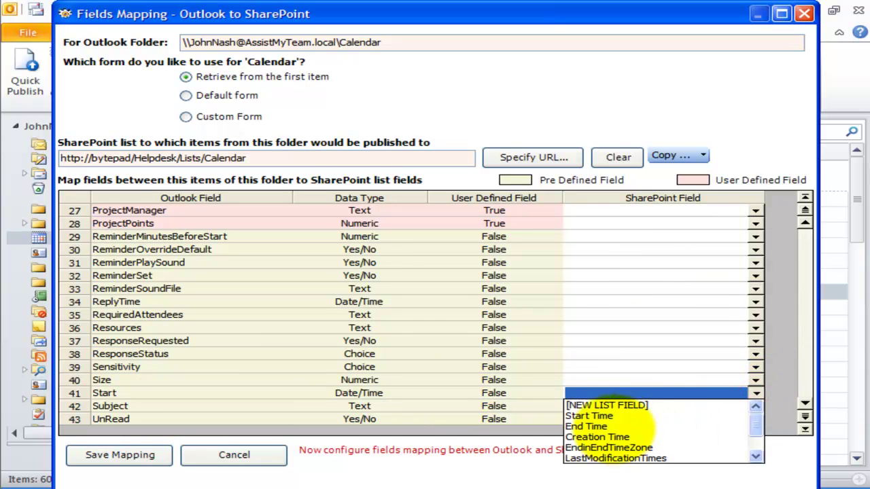
click(589, 416)
Map the Companies field to a new SharePoint list field named "Companies" and save the Calendar mapping
scroll(680, 327, up, 9)
click(755, 275)
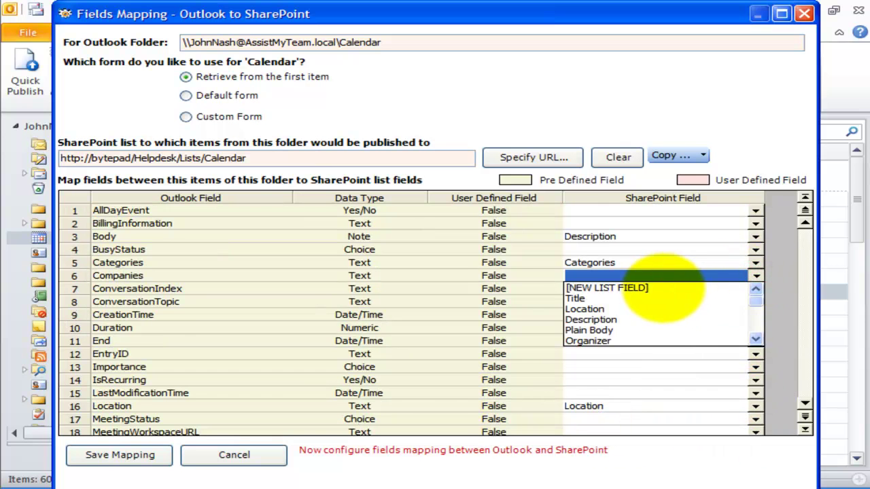
click(662, 291)
text(Companies)
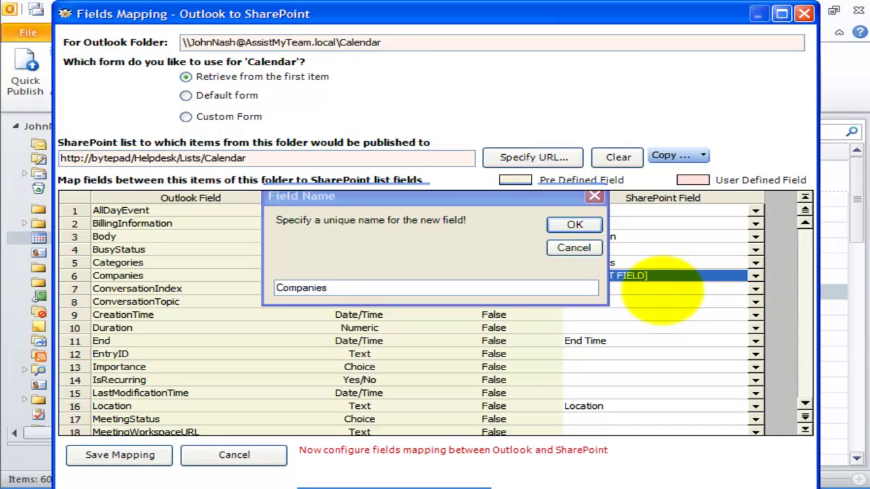
key(Return)
click(122, 455)
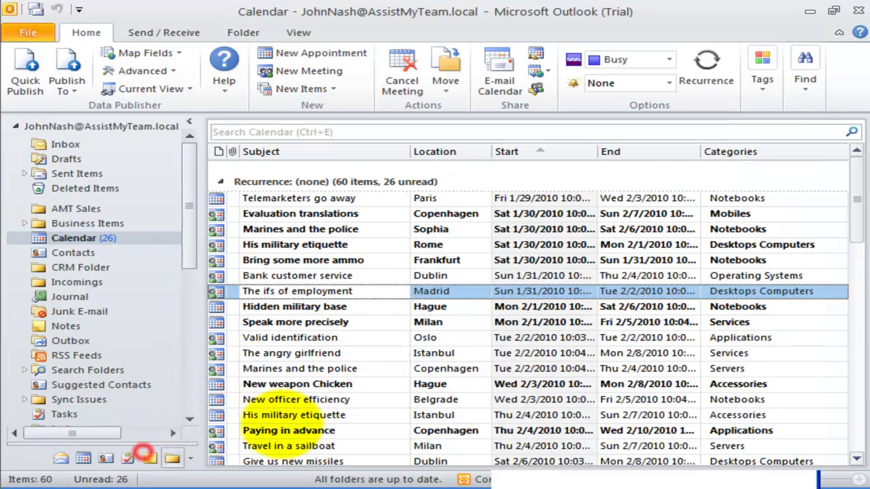
Publish the appointments "His military etiquette", "Bring some more ammo" and "Bank customer service" to the Helpdesk Calendar list
click(314, 246)
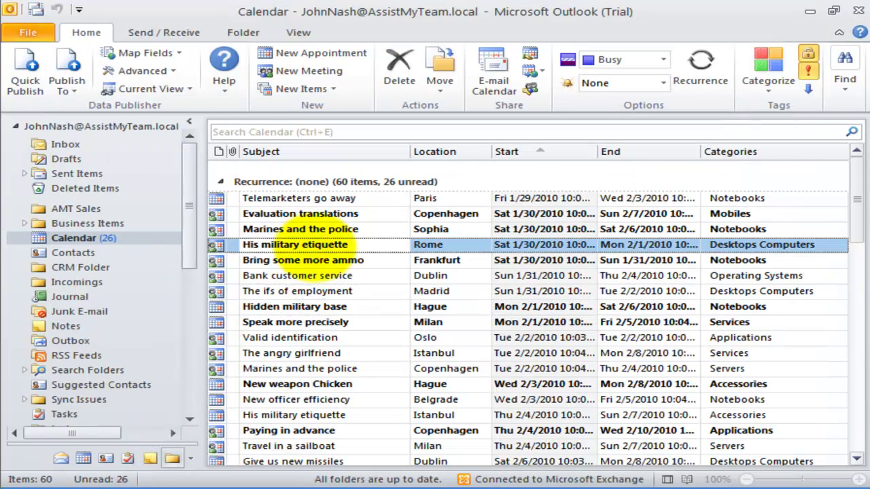
shift+click(320, 261)
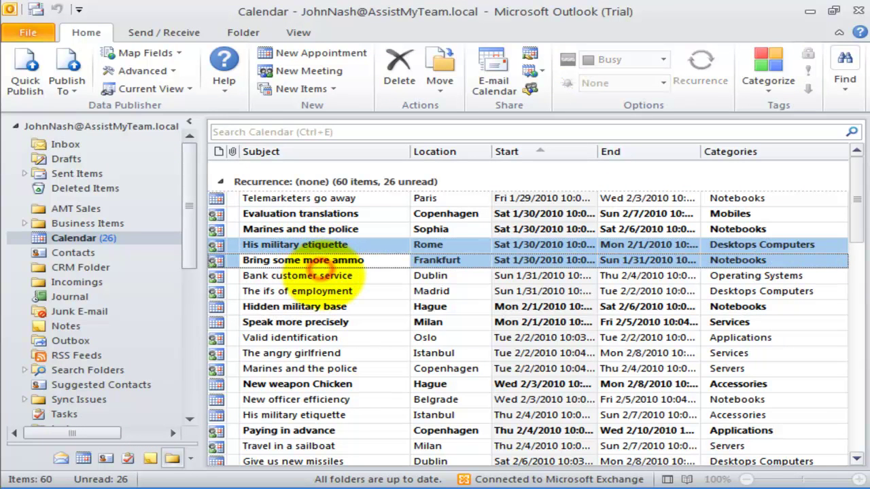
shift+click(317, 275)
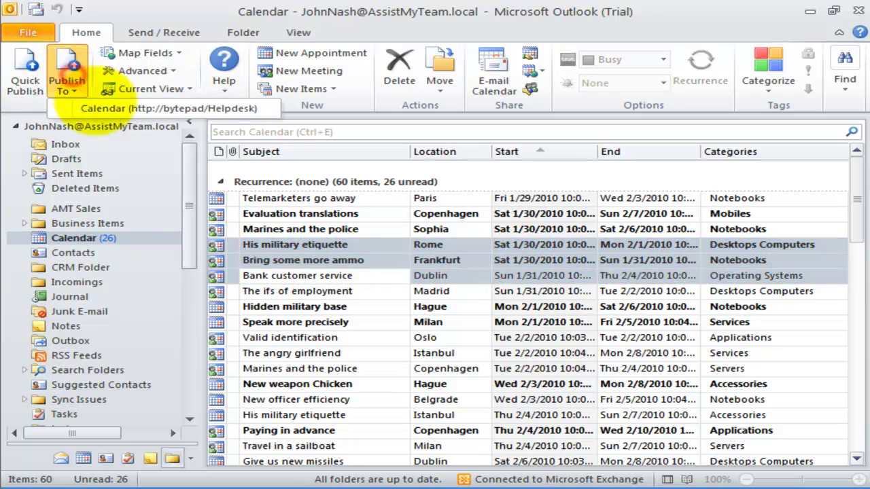
click(100, 111)
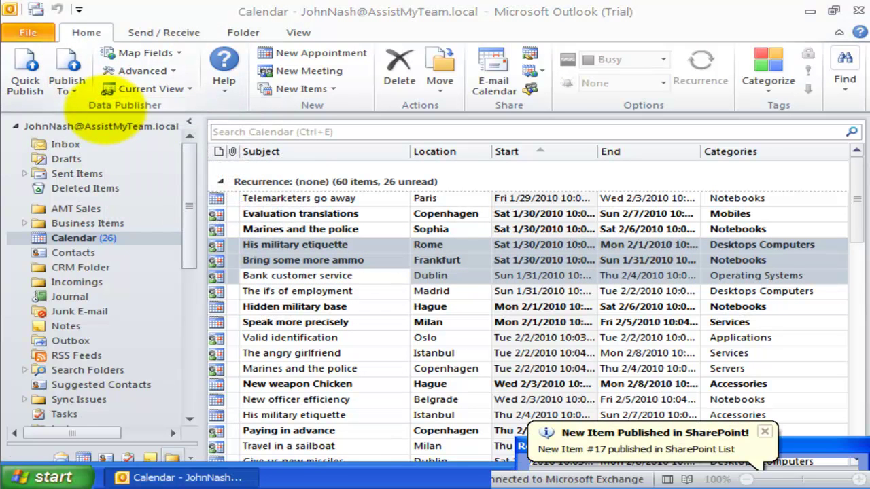
click(321, 244)
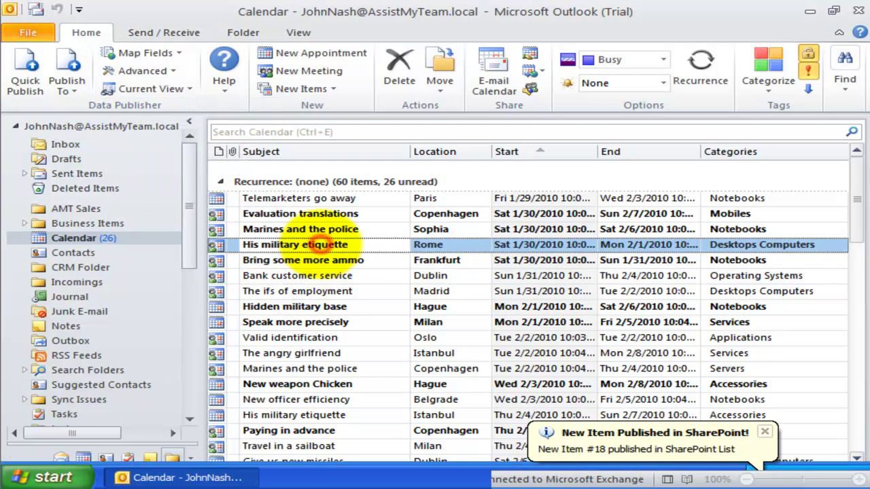
Open the appointment "His military etiquette", check its published SharePoint item through the linked URL, and return to the Outlook calendar
double_click(321, 245)
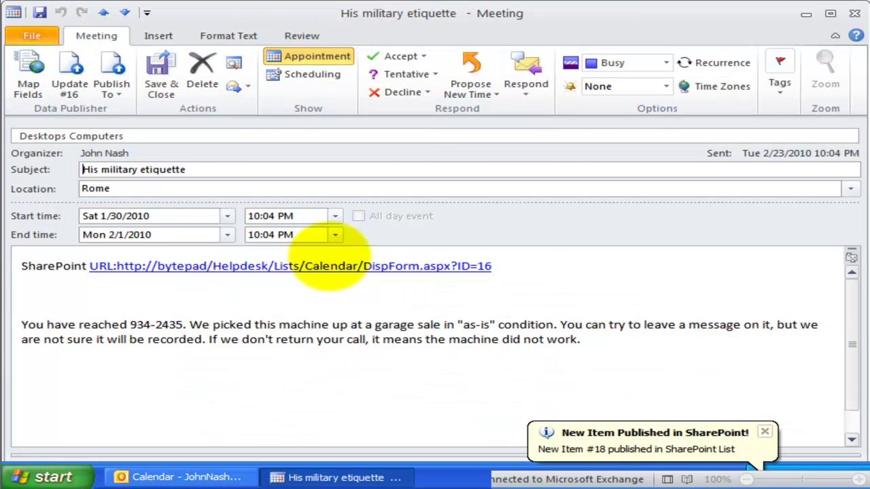
click(334, 265)
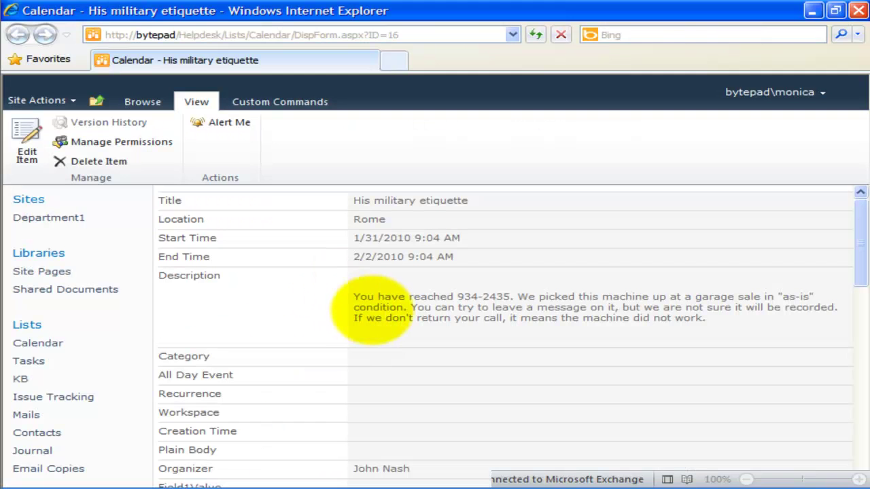
click(816, 11)
Group the Calendar appointments by SharePoint list
click(338, 322)
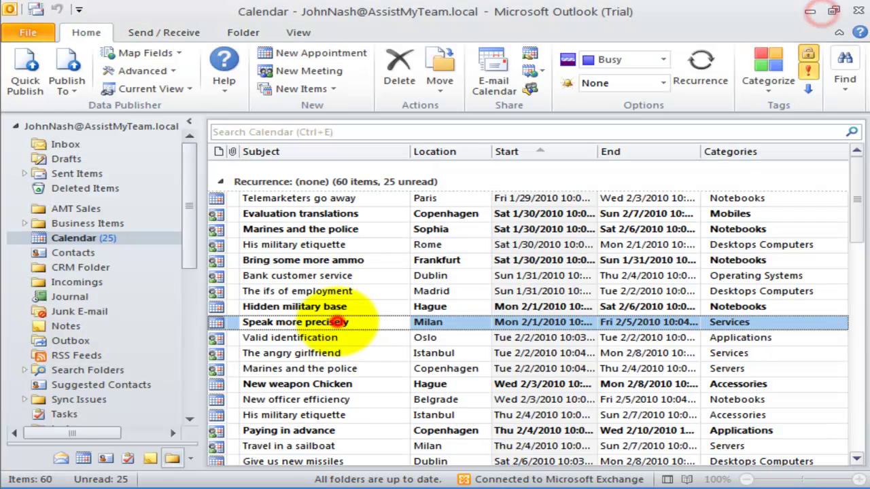
click(151, 89)
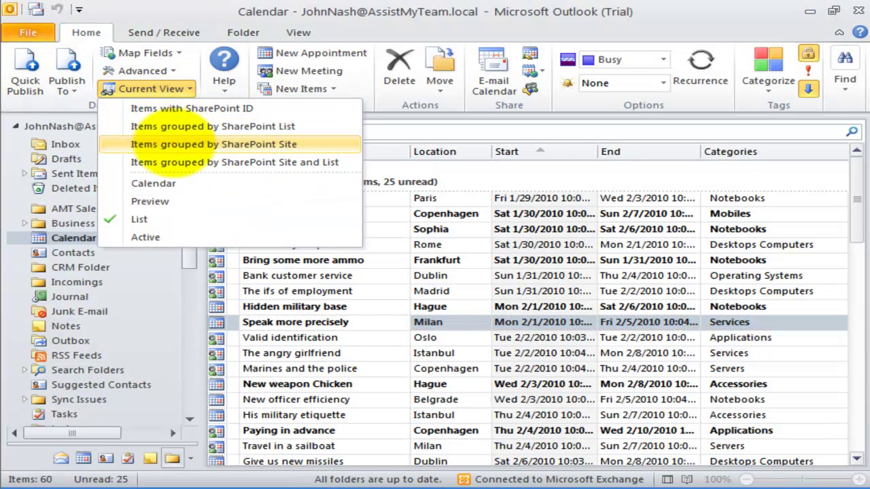
click(175, 126)
Publish the last five appointments that have no SharePoint list, from "Speak more precisely" upward, to SharePoint
click(320, 368)
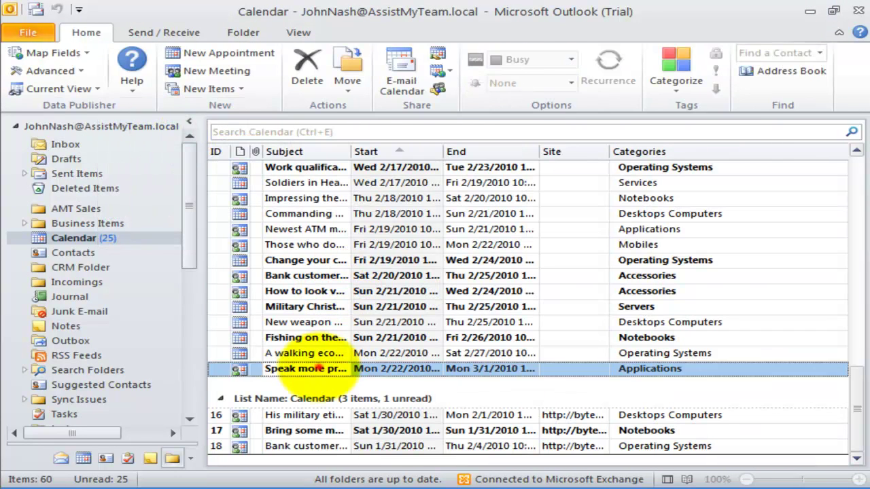
key(shift+Up)
key(shift+Up)
key(shift+Up)
key(shift+Up)
click(66, 68)
click(90, 102)
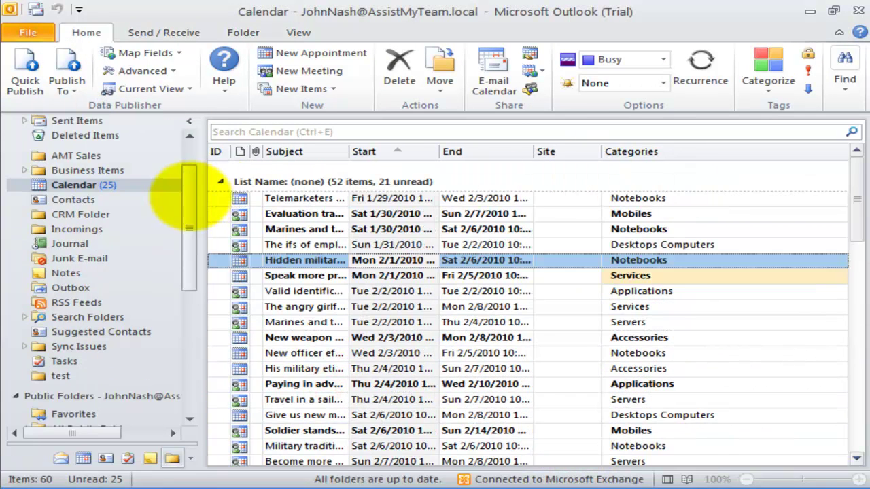
scroll(189, 204, down, 2)
drag(188, 204, 188, 316)
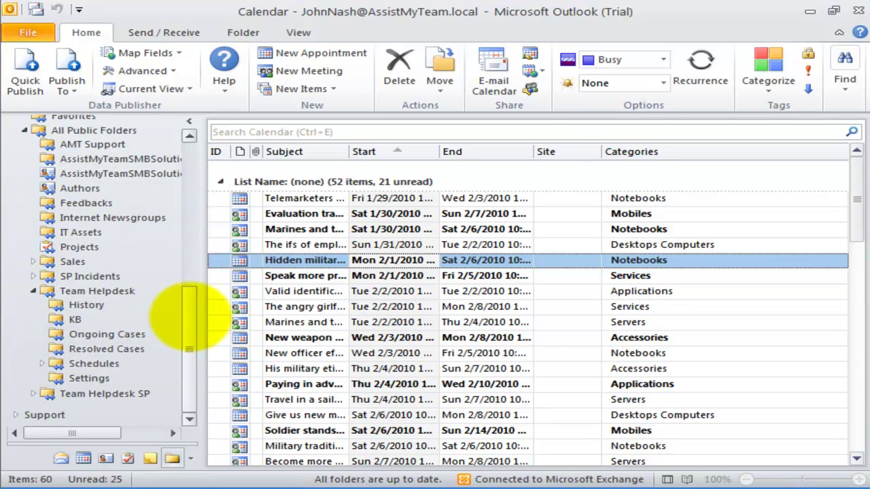
click(75, 321)
click(340, 245)
click(334, 295)
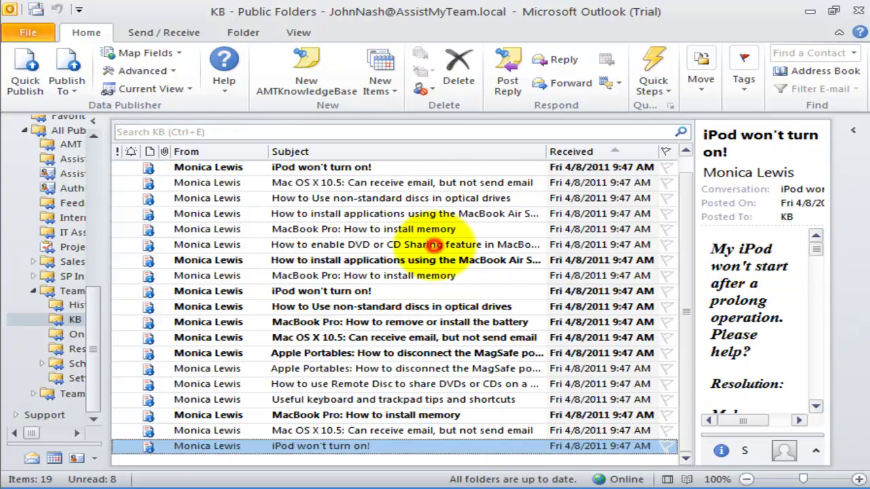
click(434, 246)
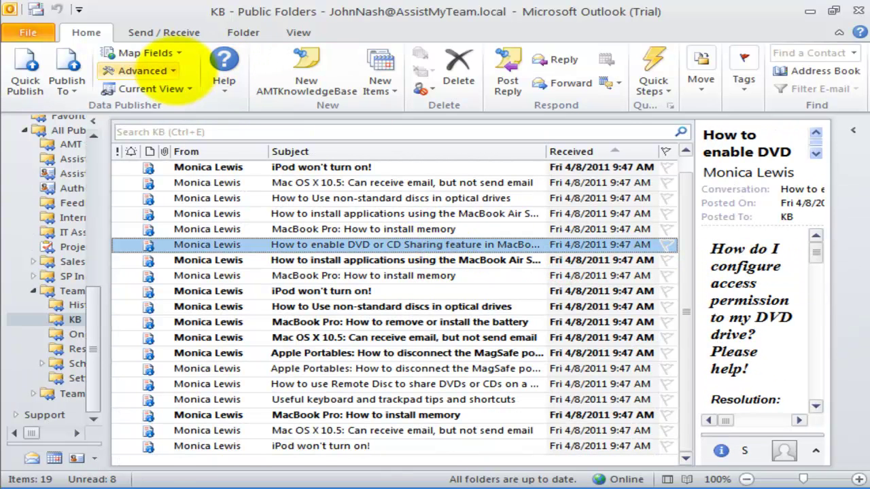
click(174, 71)
mouse_move(177, 90)
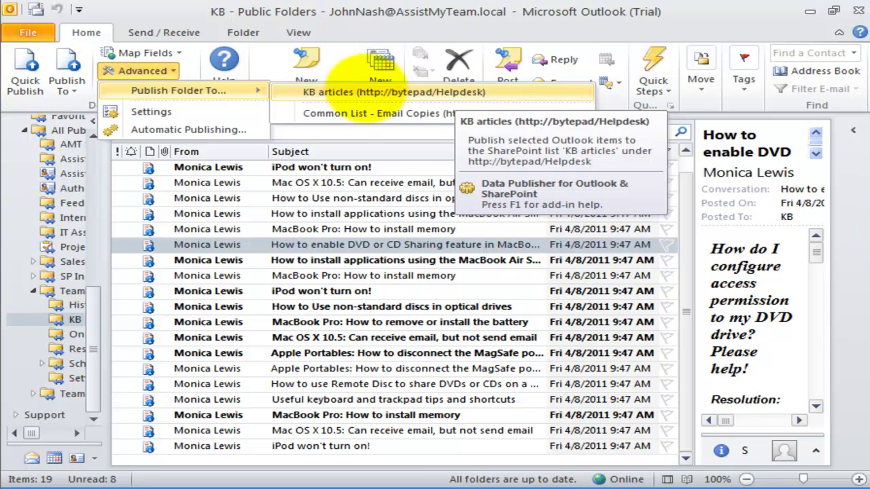
click(359, 92)
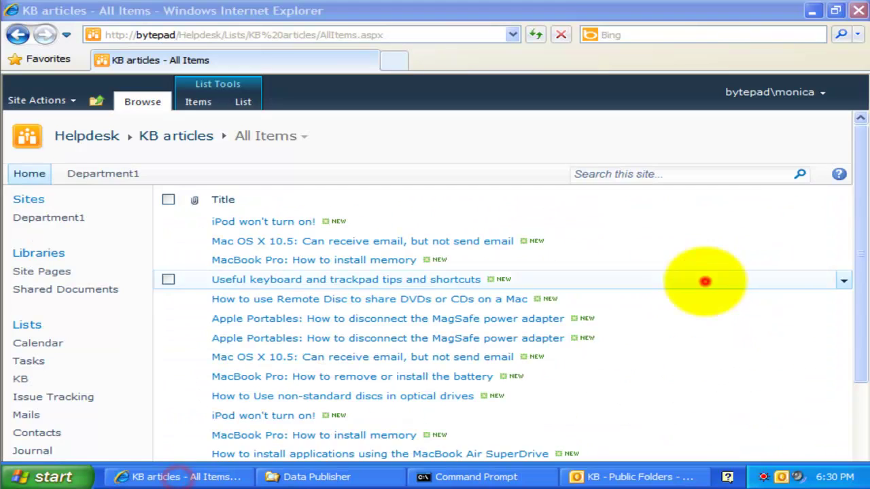
Check the published KB articles list in SharePoint, viewing "How to enable DVD or CD Sharing feature in MacBook Air?", and return to Outlook
drag(857, 257, 850, 349)
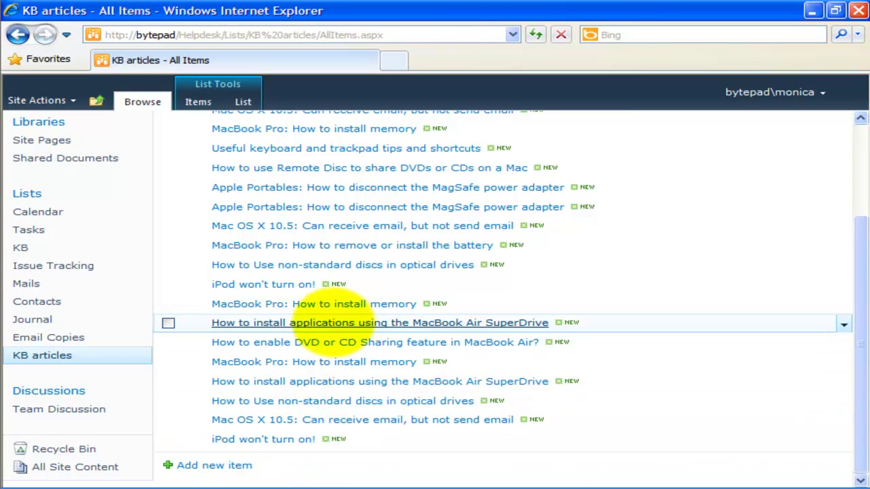
click(333, 342)
drag(744, 251, 746, 231)
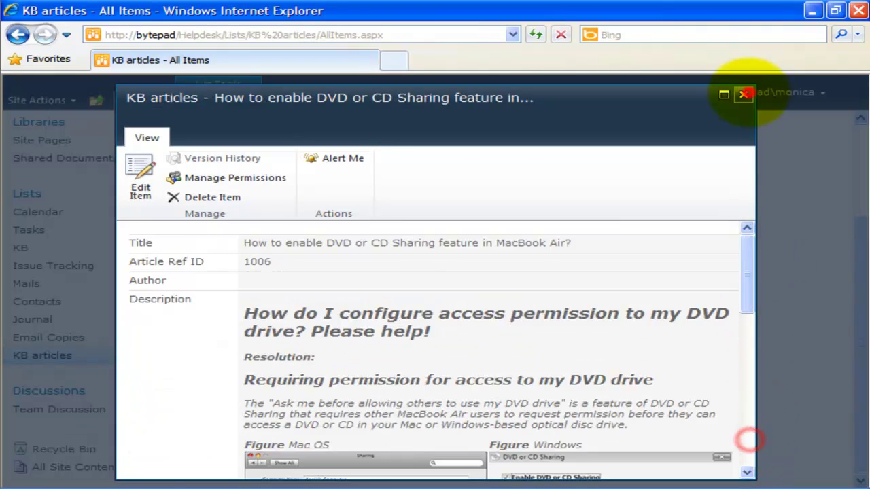
click(744, 94)
scroll(657, 279, up, 2)
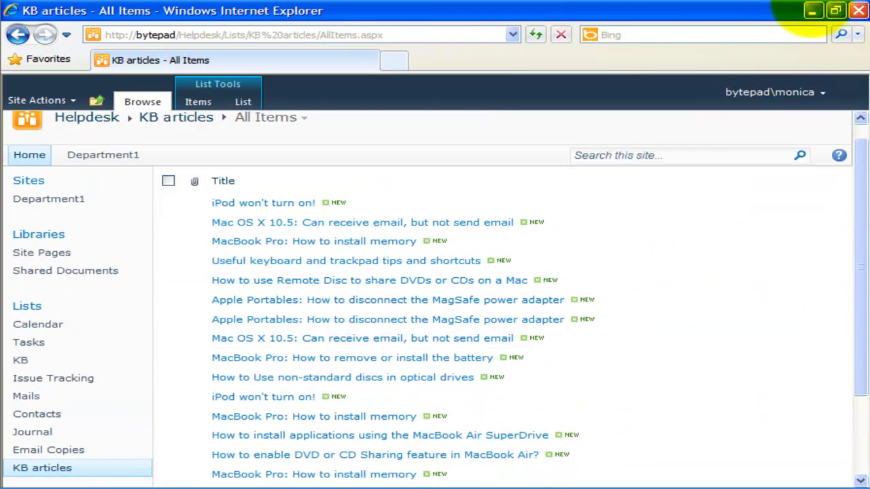
click(813, 9)
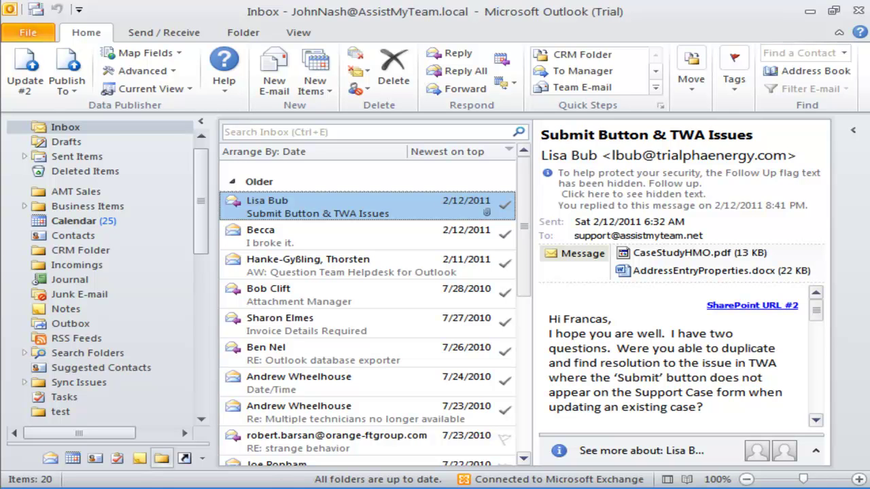
Open the Inbox of the Support mailbox and view the "Document Exporter" email
drag(202, 225, 197, 368)
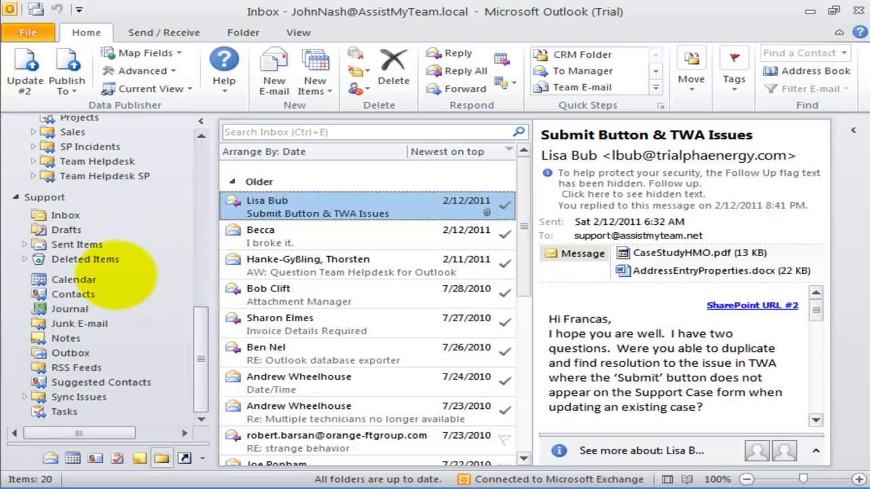
click(66, 215)
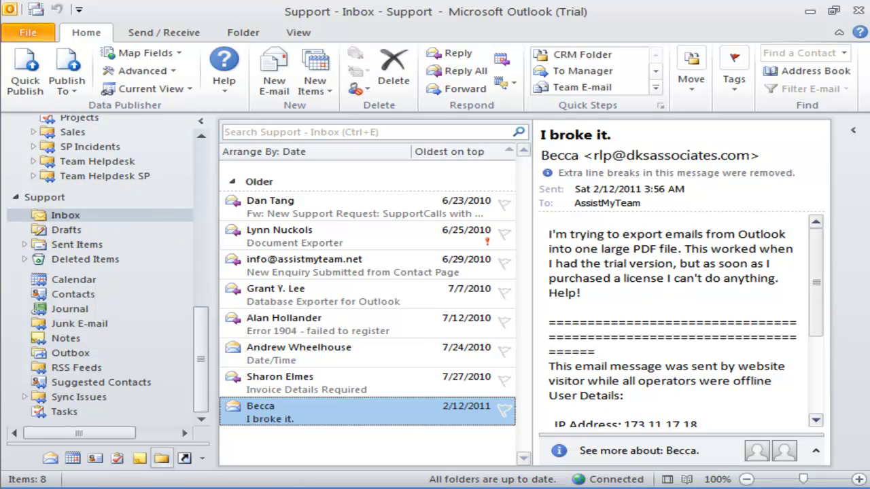
click(394, 236)
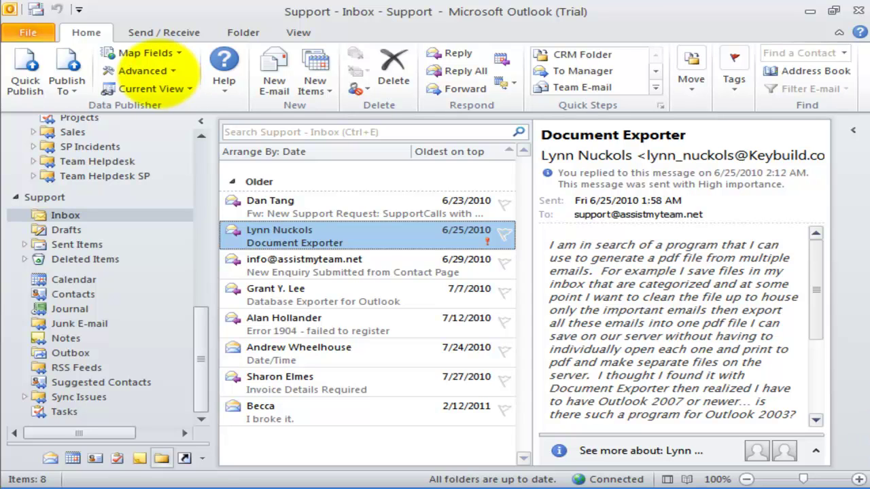
Open the automatic publishing settings and choose the Support mailbox's Inbox as the Outlook folder to publish
click(136, 70)
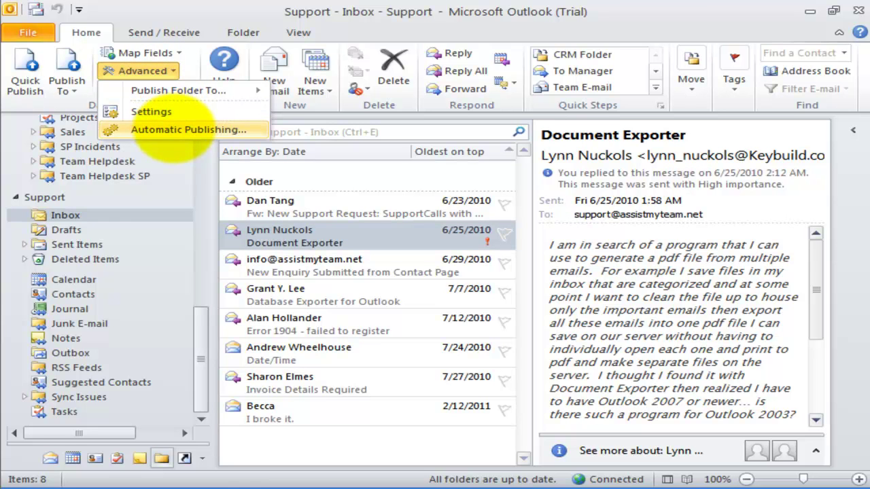
click(173, 130)
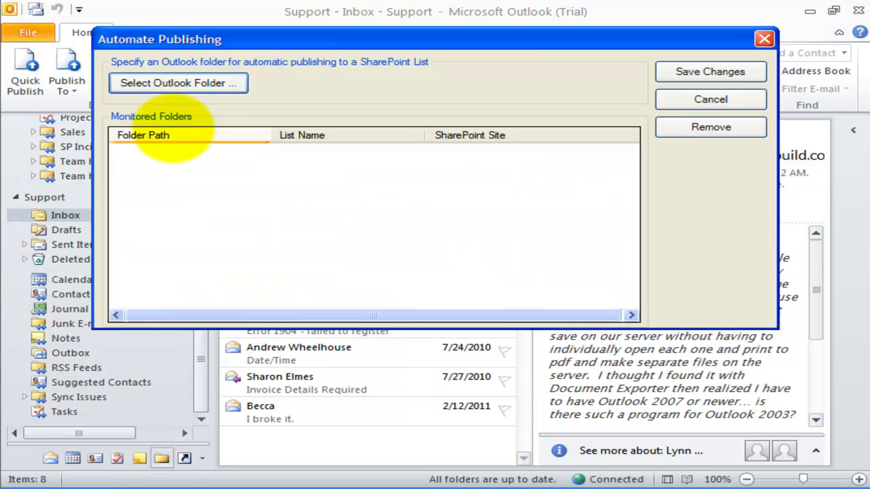
click(351, 169)
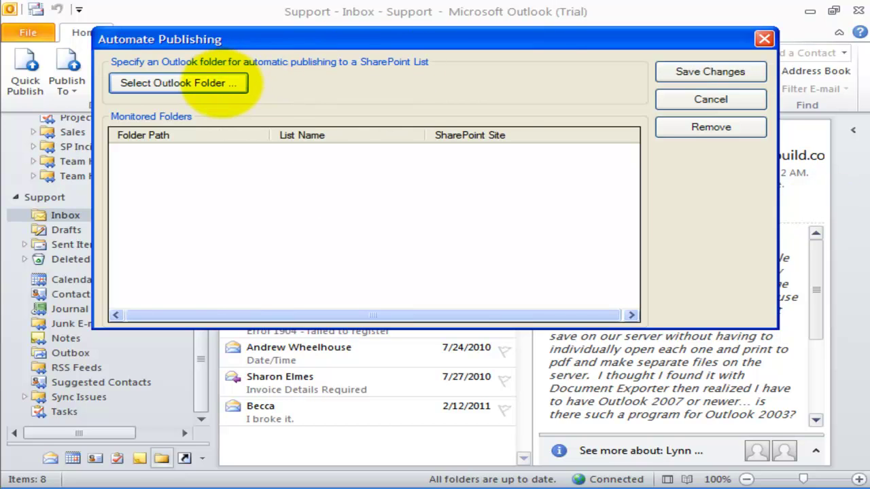
click(221, 83)
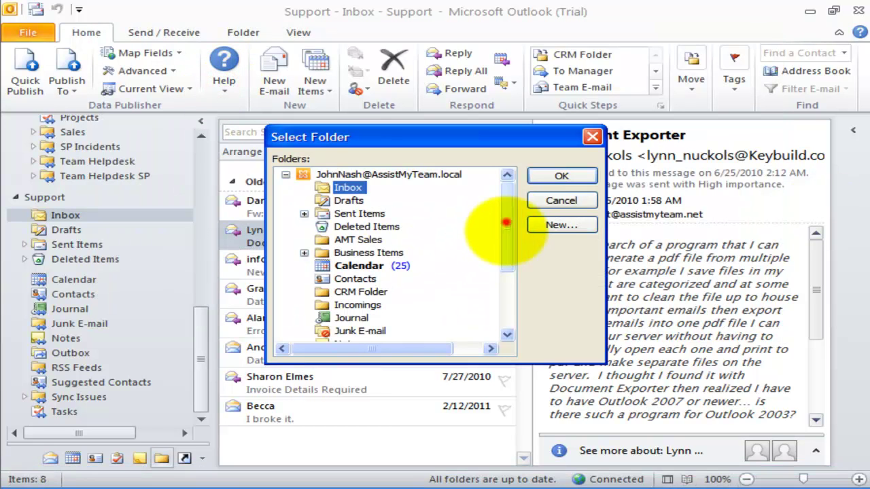
drag(505, 222, 405, 320)
click(285, 331)
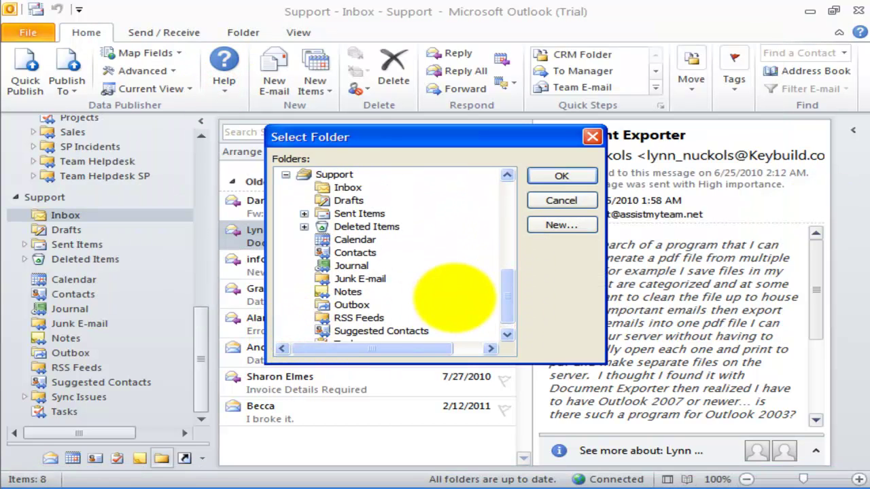
click(339, 188)
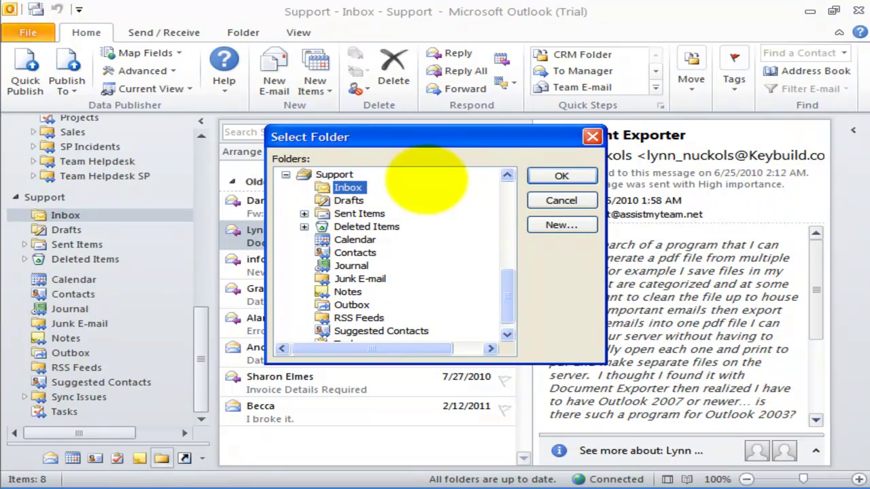
click(559, 177)
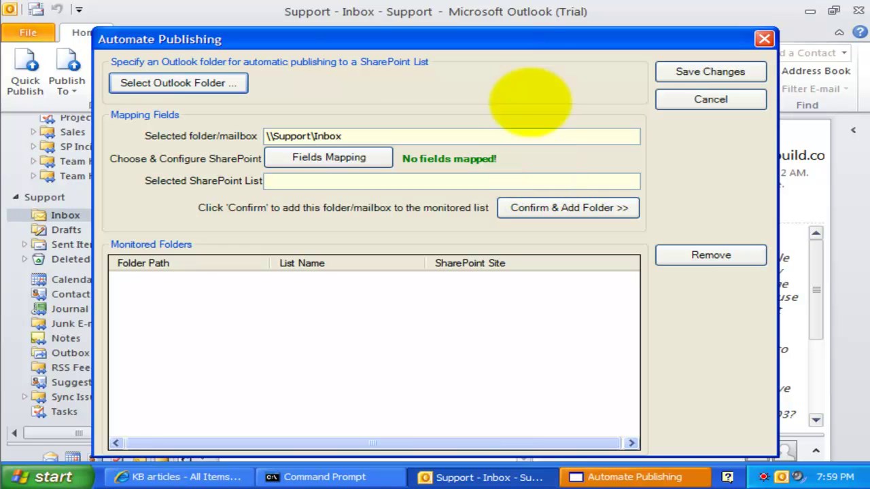
drag(508, 41, 509, 28)
click(321, 151)
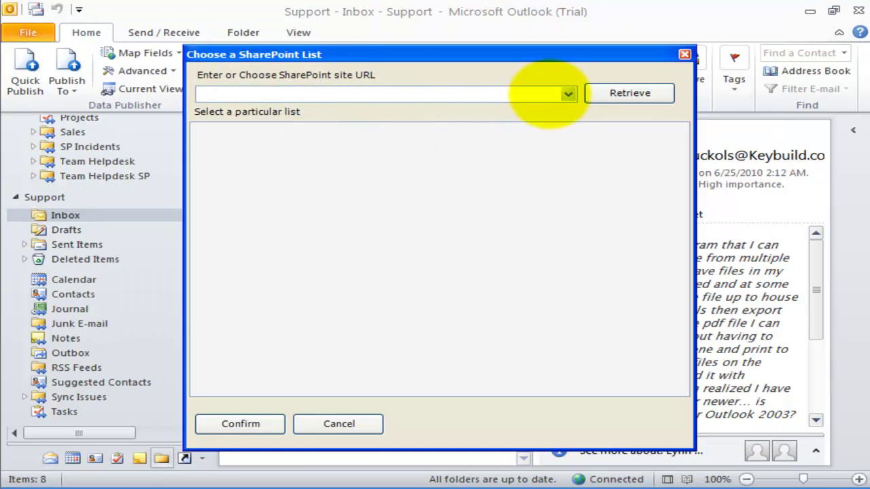
click(569, 93)
click(528, 109)
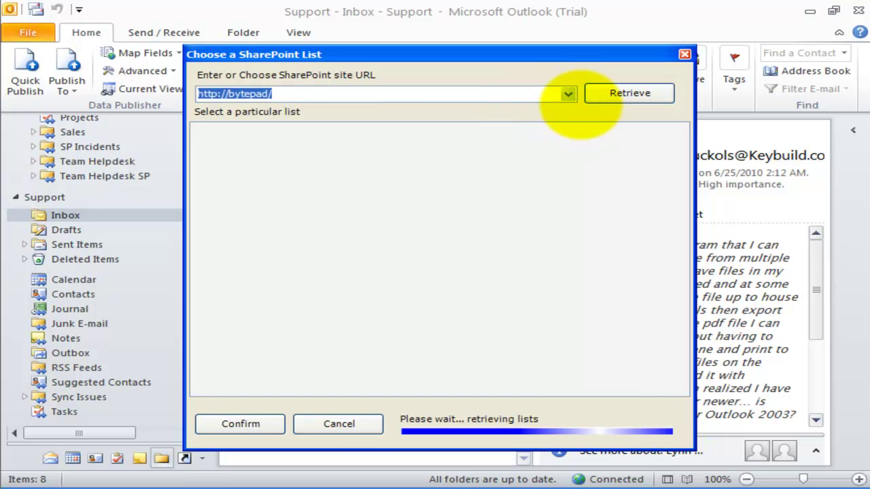
drag(680, 182, 673, 238)
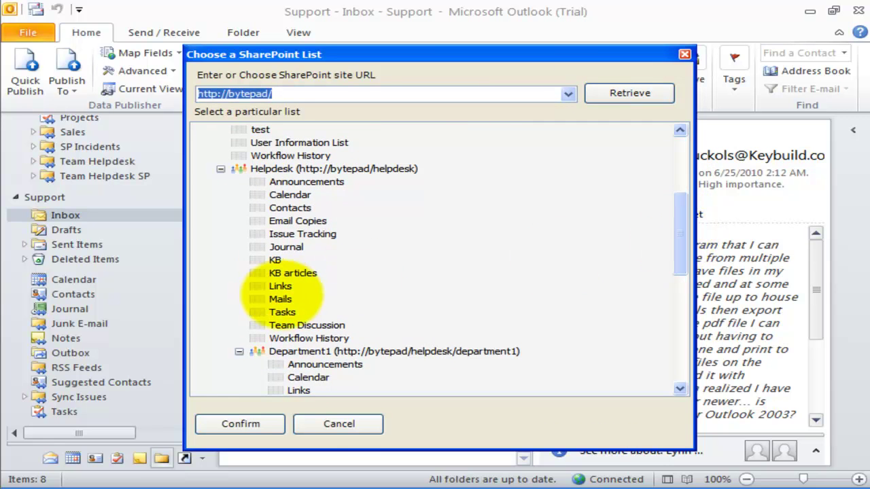
click(280, 299)
click(246, 425)
Map CC to CC, SenderEmailAddress to Sender Email Address, SenderName to Sender Name, Subject to Title and To to To
click(188, 274)
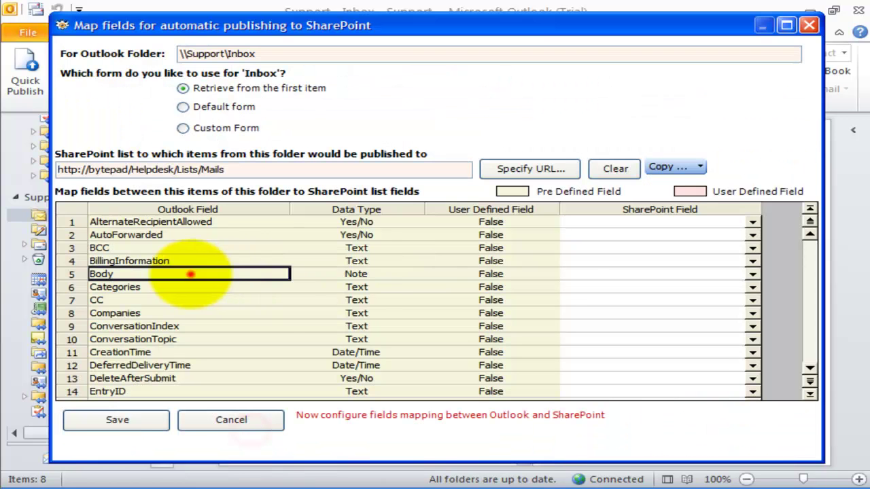
click(160, 300)
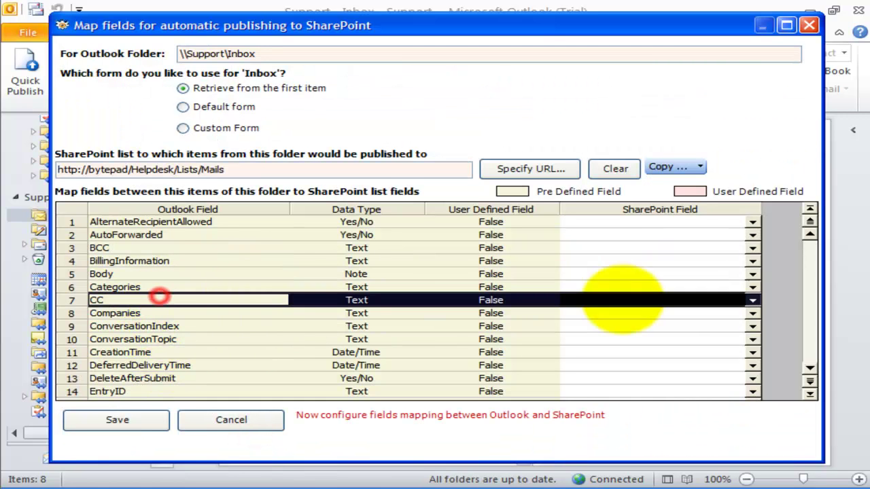
click(751, 300)
click(602, 344)
click(174, 247)
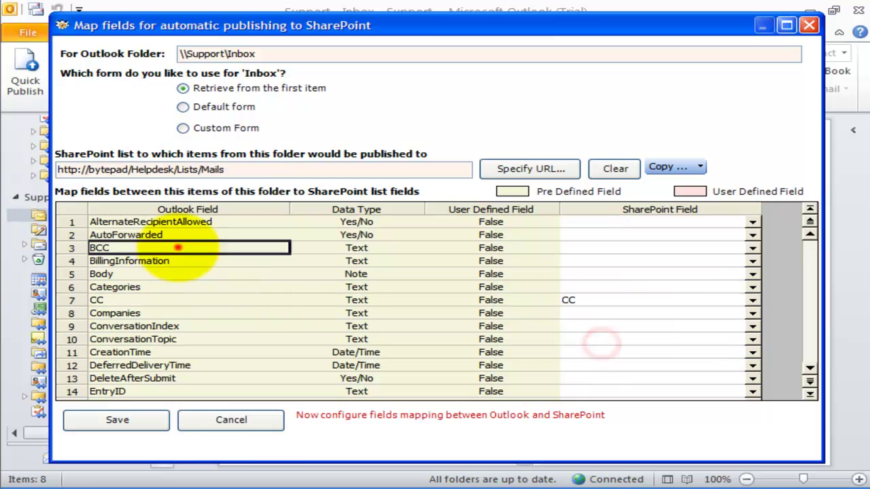
click(753, 248)
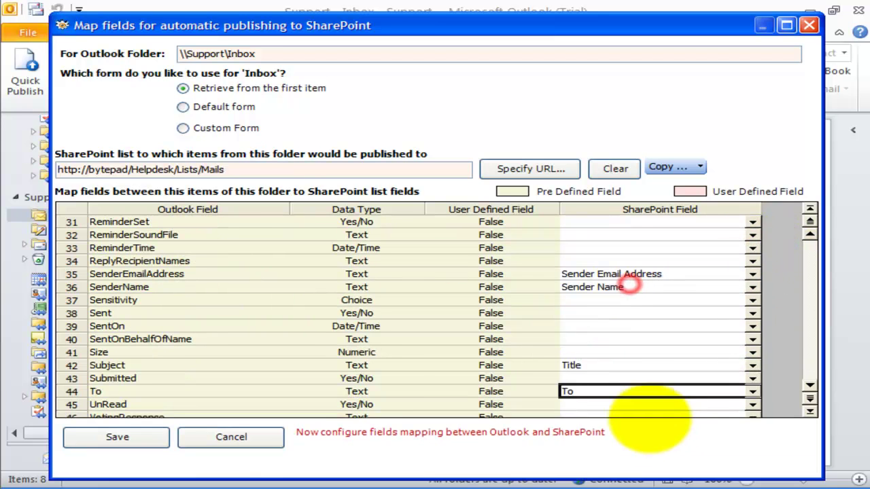
click(372, 378)
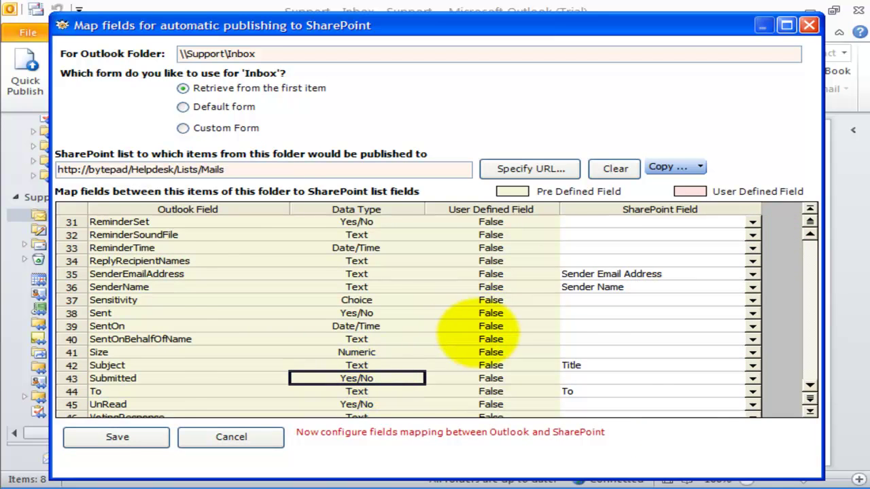
scroll(437, 336, up, 6)
Save the field mapping and add the Support Inbox to the monitored folders
click(112, 437)
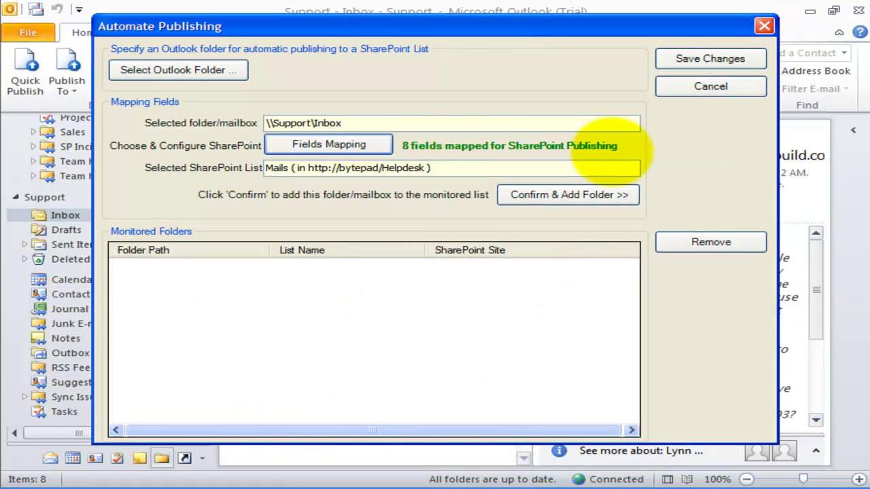
click(549, 195)
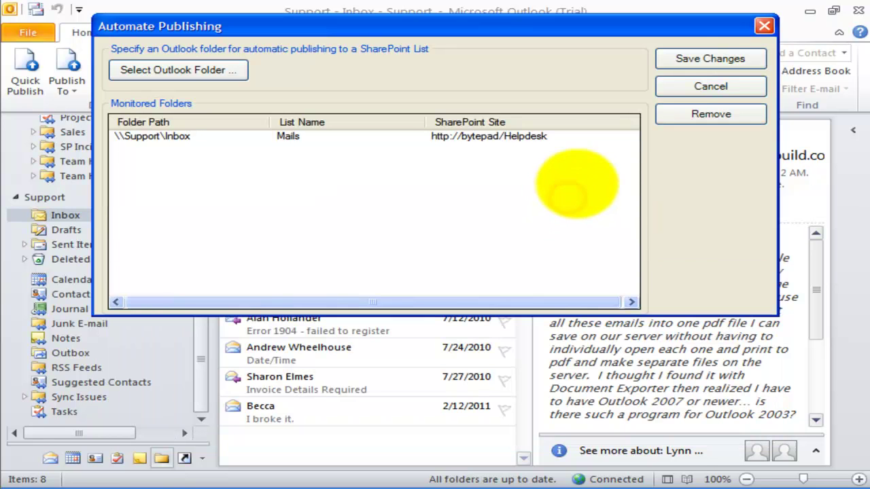
Save the automatic publishing setup and publish all existing Support Inbox items to SharePoint
click(707, 59)
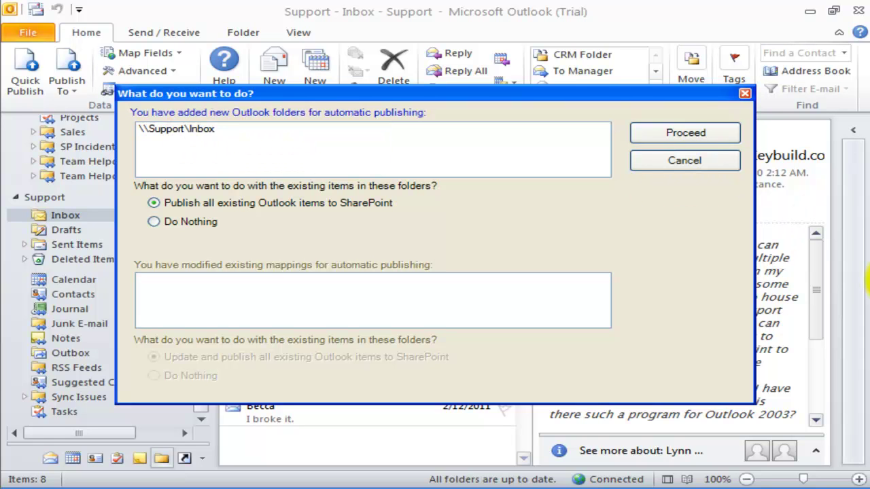
click(683, 132)
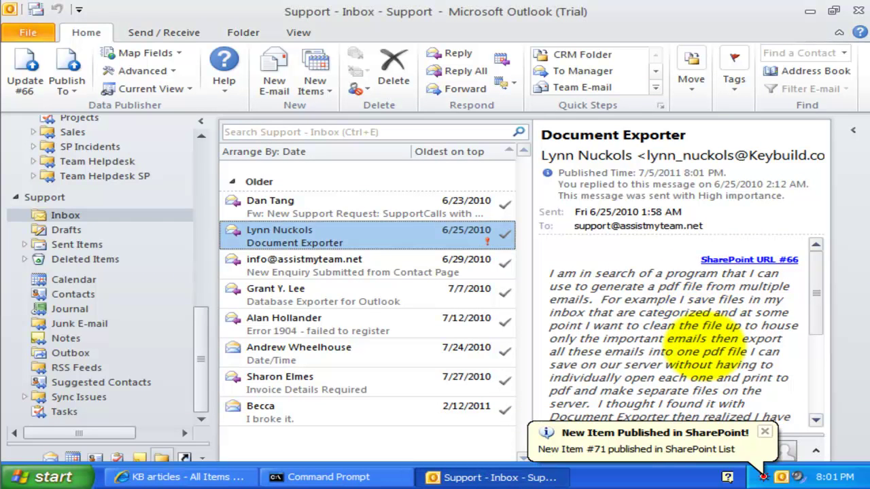
Open the linked SharePoint item of the "Fw: New Support Request: SupportCalls with Outlook" e-mail and examine its published fields and description
click(395, 206)
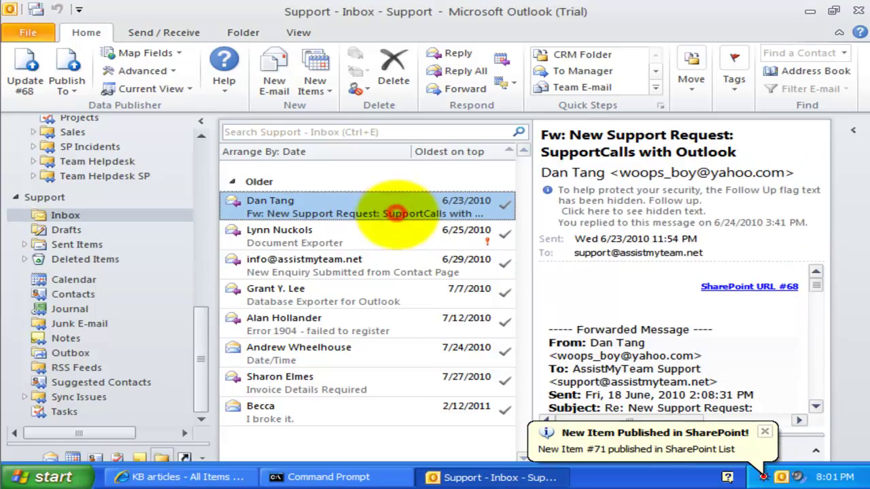
click(772, 285)
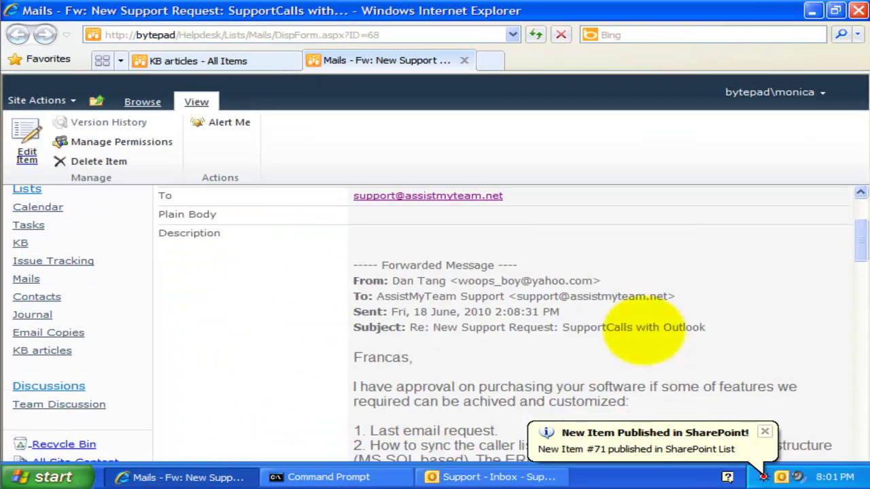
scroll(643, 332, down, 15)
scroll(646, 326, down, 5)
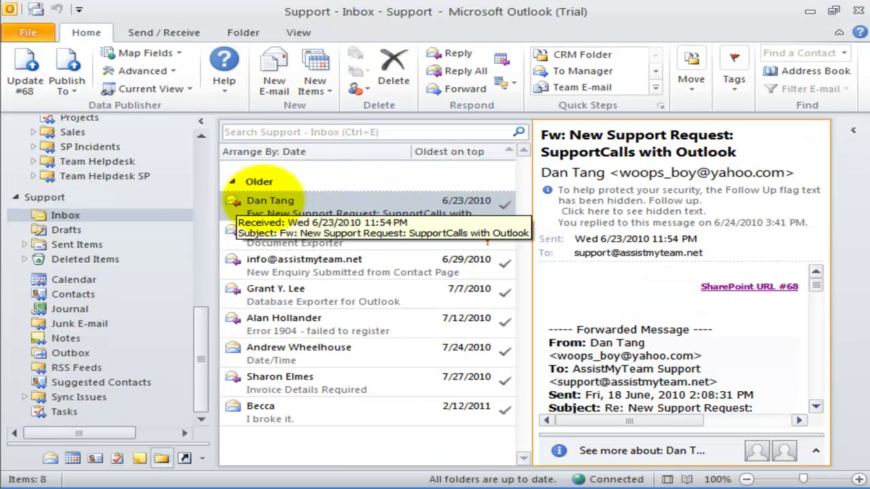
From the main mailbox's Inbox, create a new e-mail addressed to Support
scroll(202, 276, down, 5)
drag(201, 276, 202, 195)
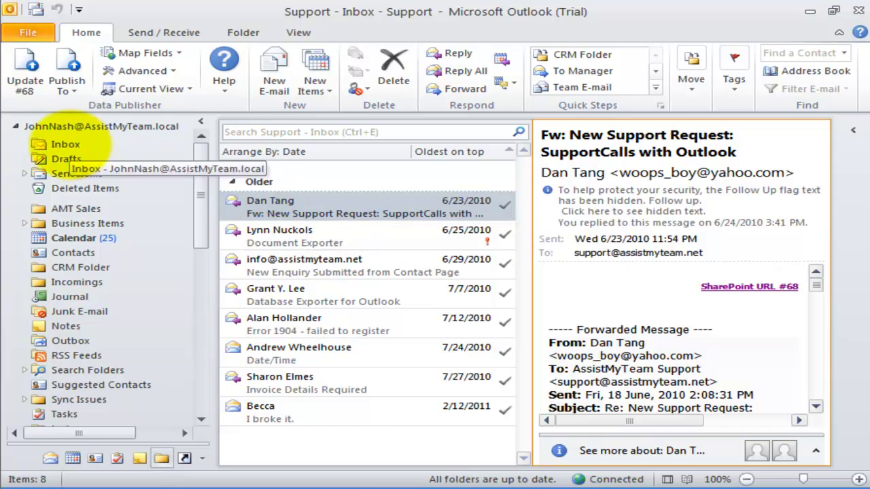
click(54, 143)
click(273, 74)
text(sup)
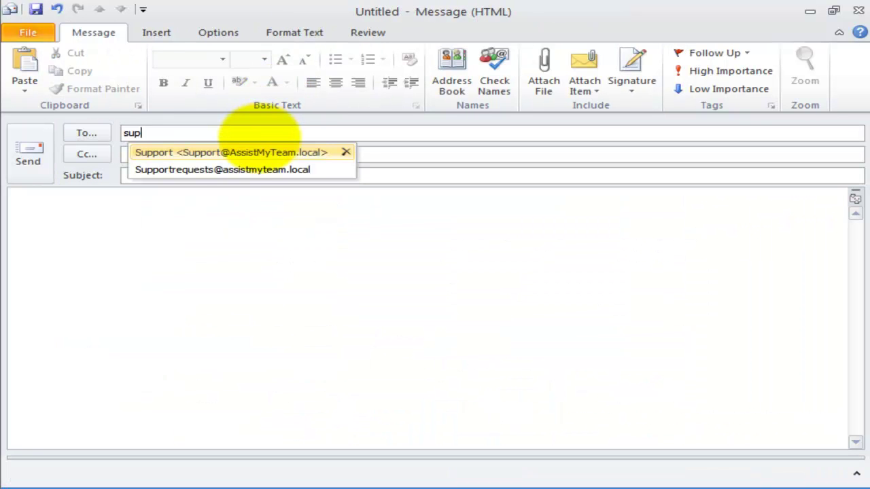
text(port)
key(Return)
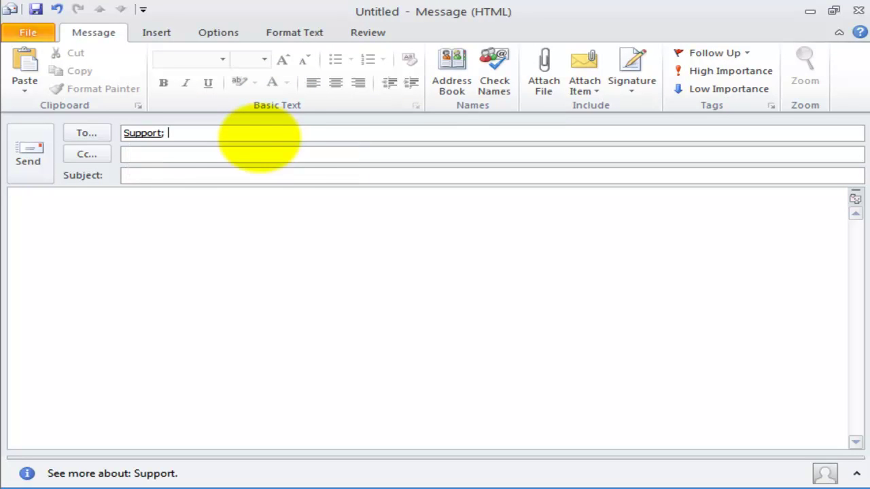
Give the e-mail the subject "Testing Auto Publishing to SharePoint" and the body text "Just a test from Data Publisher.", and send it
click(252, 172)
text(Testing Auto Publishing to SharePoint)
click(259, 197)
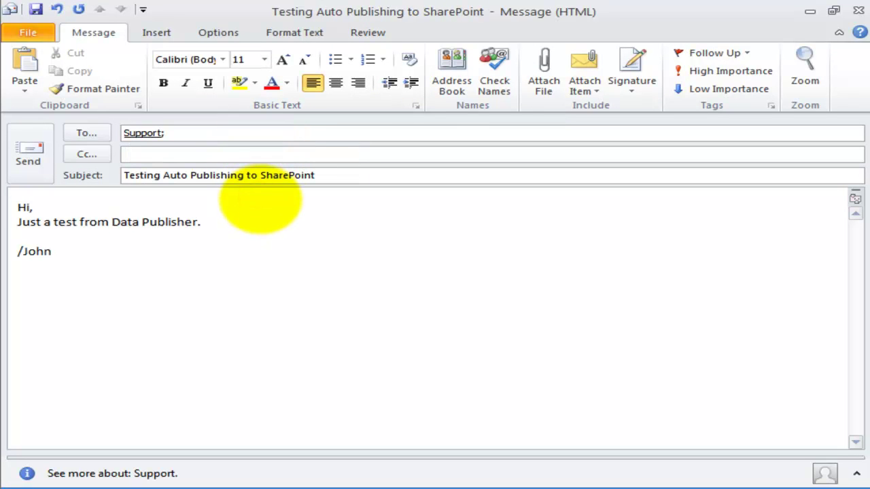
click(28, 153)
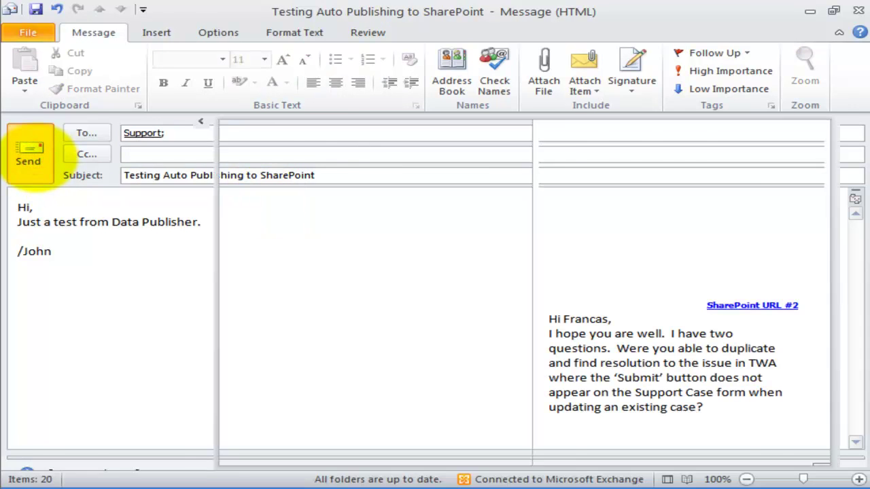
Sort the Support mailbox's Inbox newest first and select the "Testing Auto Publishing to SharePoint" message
scroll(205, 326, down, 10)
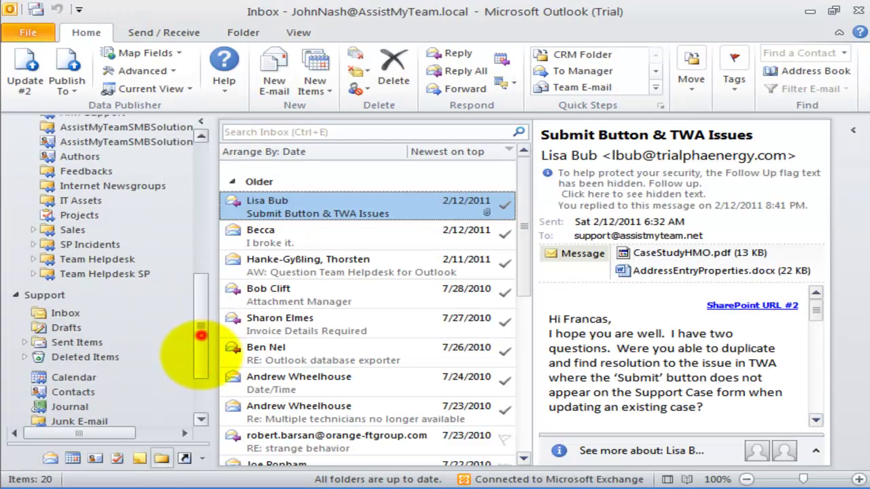
click(66, 242)
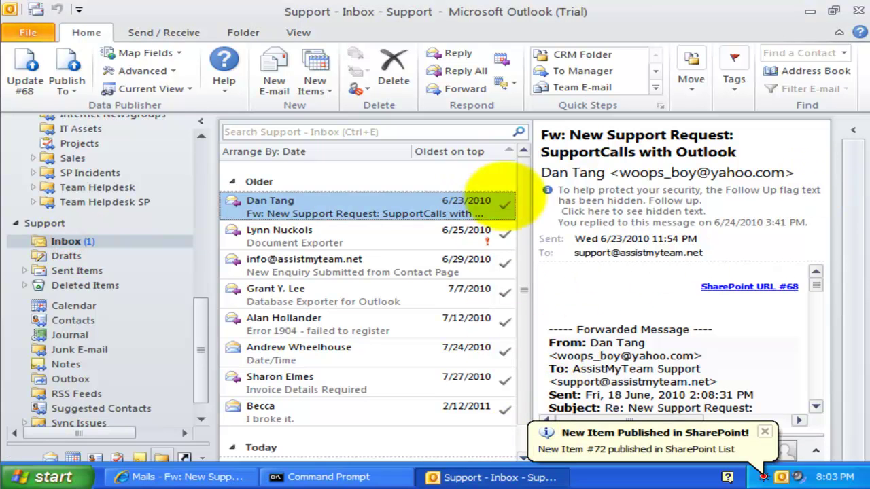
click(484, 151)
click(360, 178)
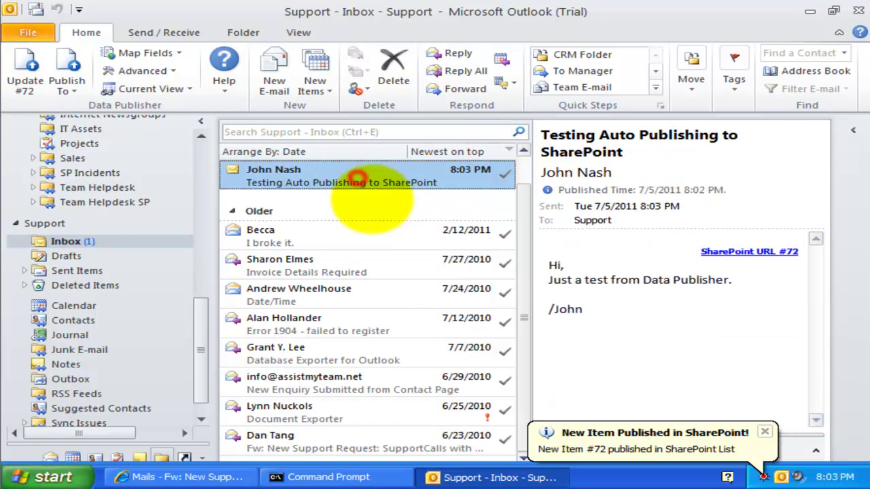
Open the test message's linked SharePoint item, check its fields and description text, and return to Outlook
click(782, 252)
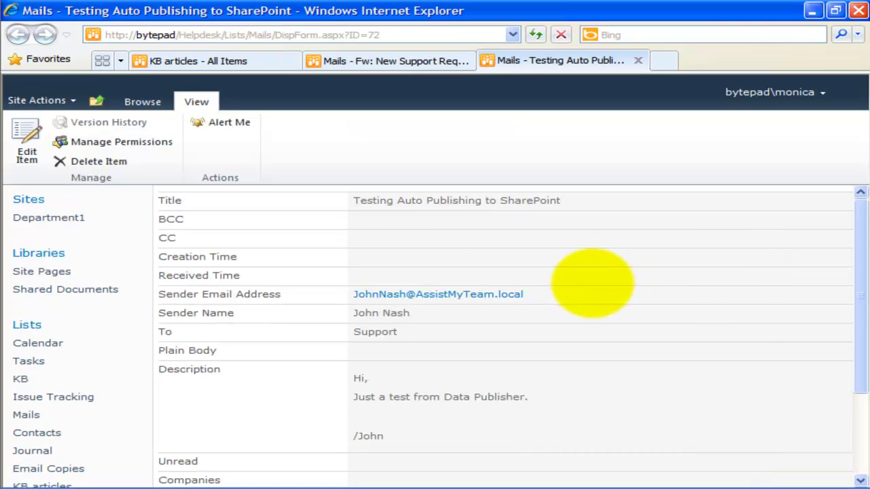
drag(384, 397, 530, 397)
scroll(537, 398, down, 3)
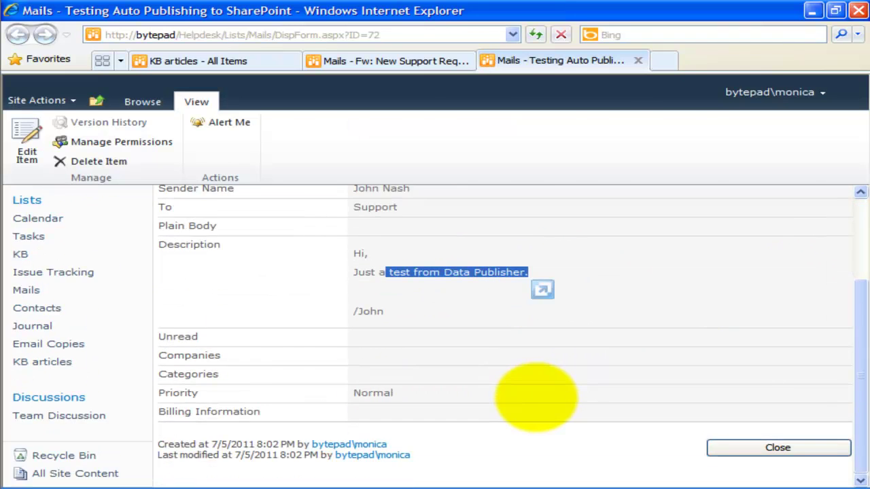
key(alt+Tab)
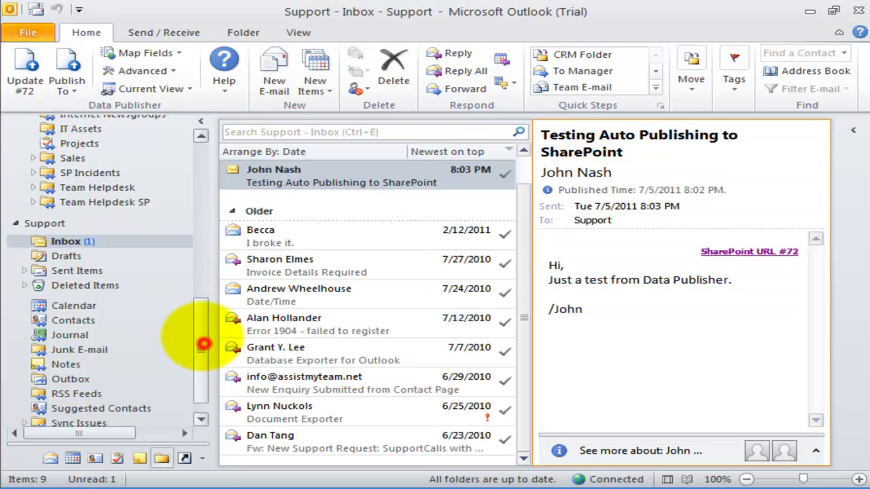
Move the "Question" and "RE: Assist My Teams Listings" e-mails from the test folder to the Support Inbox and open that Inbox
scroll(200, 340, down, 1)
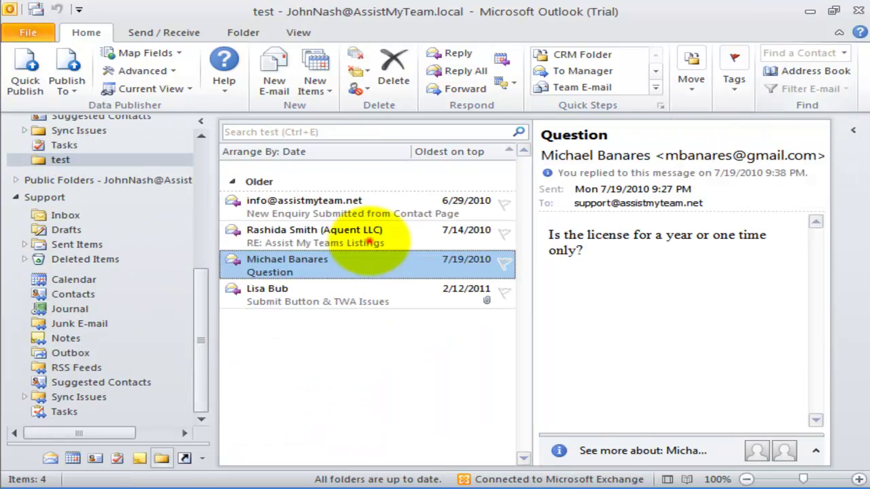
click(369, 242)
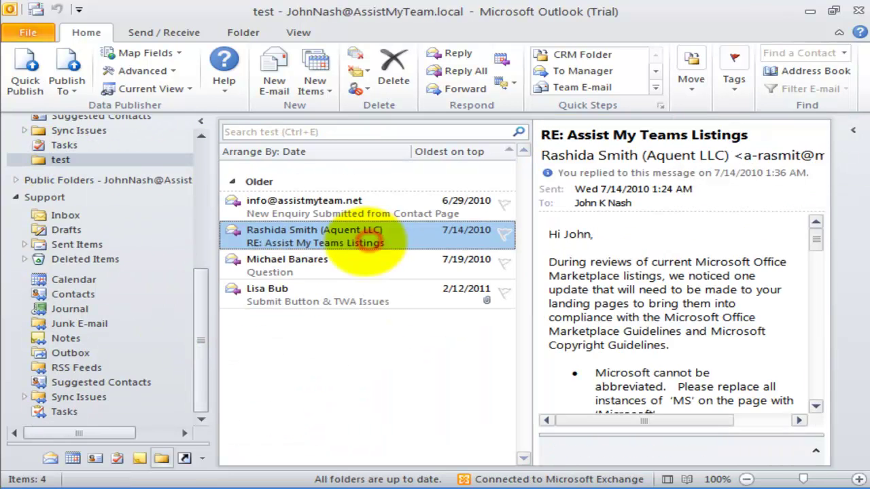
click(353, 208)
click(351, 267)
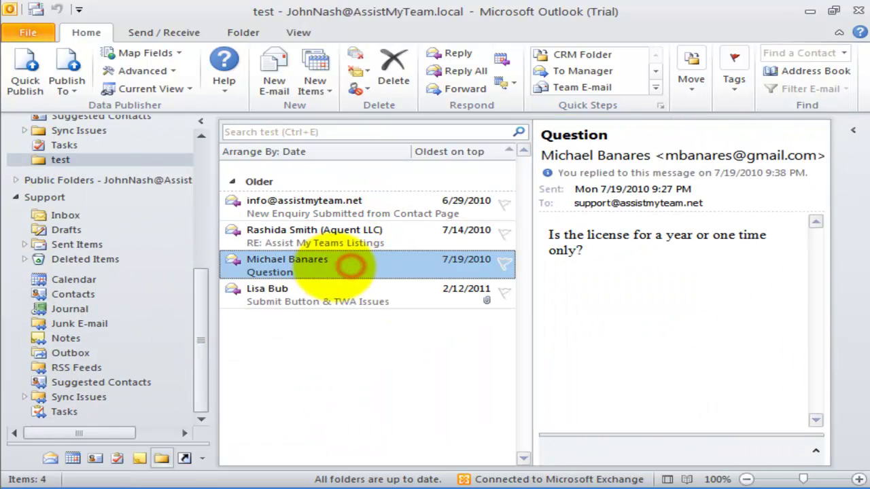
drag(78, 215, 65, 216)
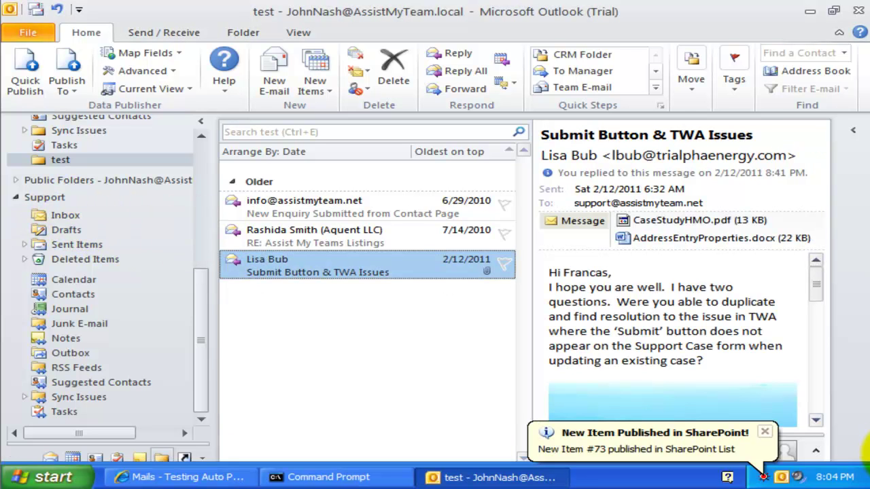
drag(370, 235, 65, 215)
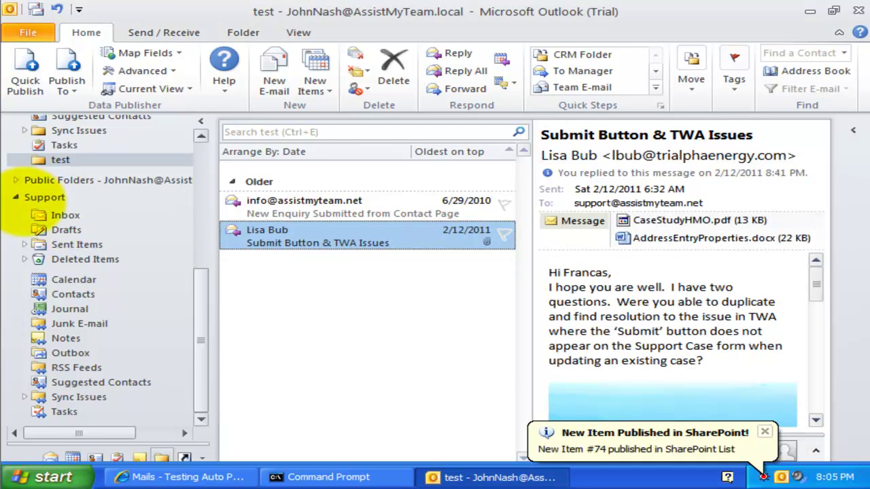
click(66, 215)
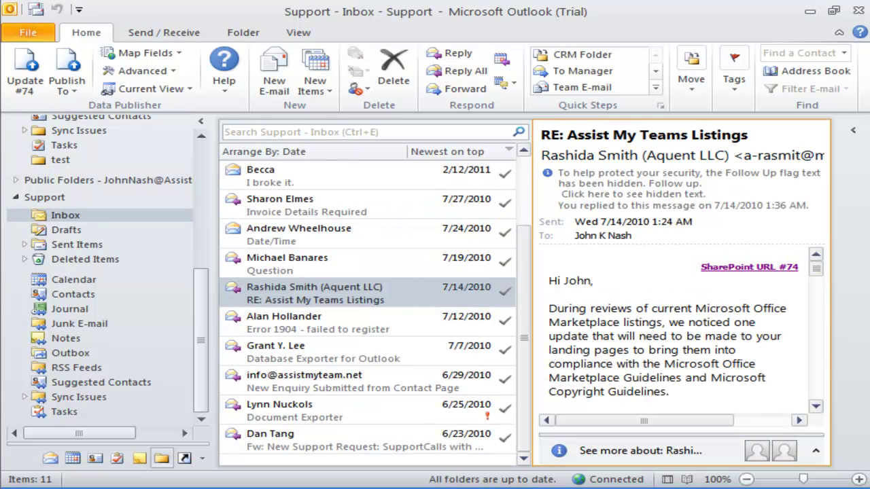
Open the automatic publishing settings, widen the Folder Path column and narrow the List Name column of the monitored folders
click(161, 70)
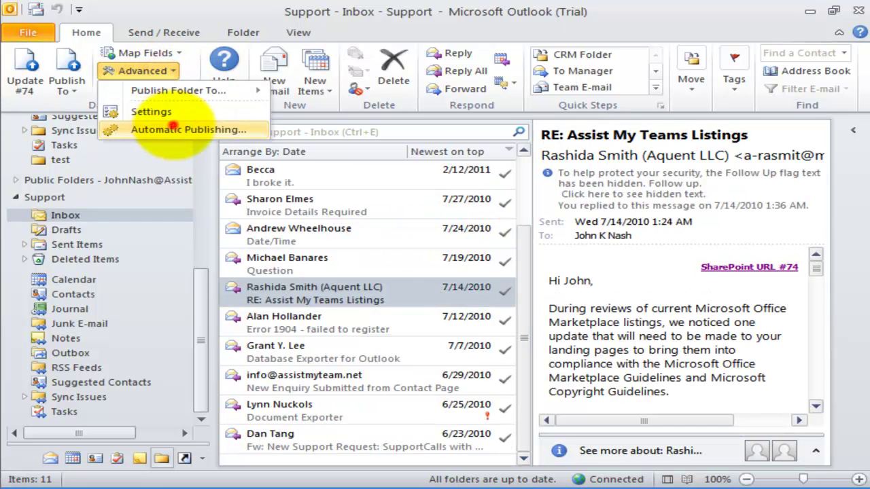
click(190, 129)
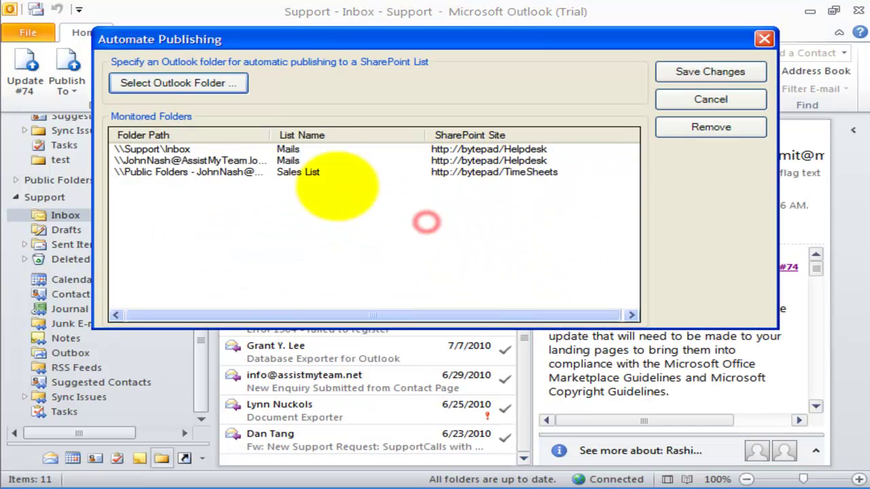
drag(270, 135, 315, 135)
drag(467, 134, 411, 134)
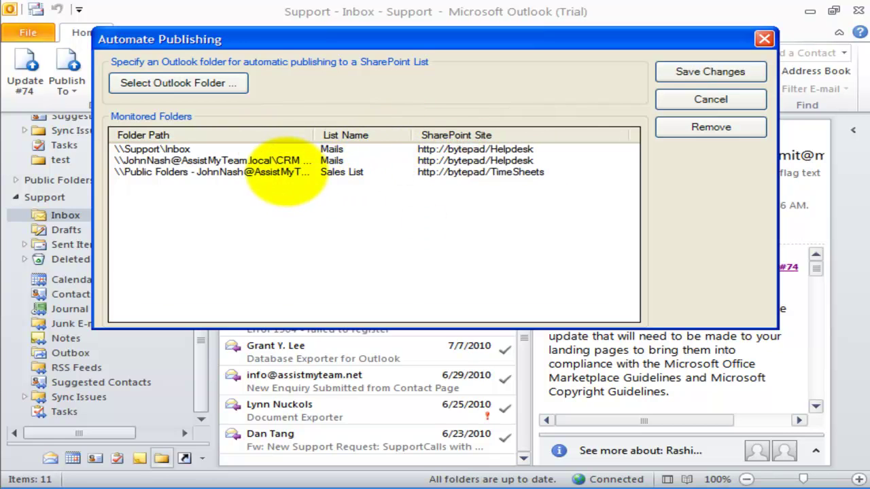
Review the target list and mapped fields of each monitored folder, and save the automatic publishing settings
click(279, 171)
drag(378, 42, 379, 34)
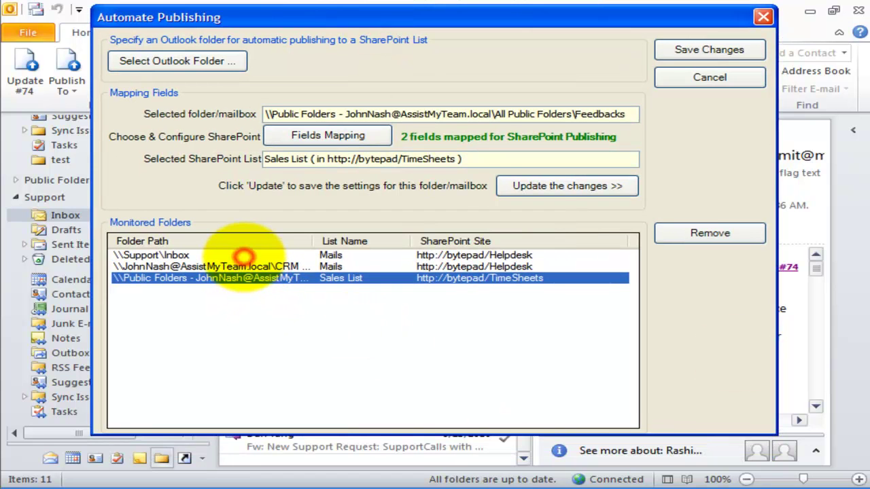
click(194, 256)
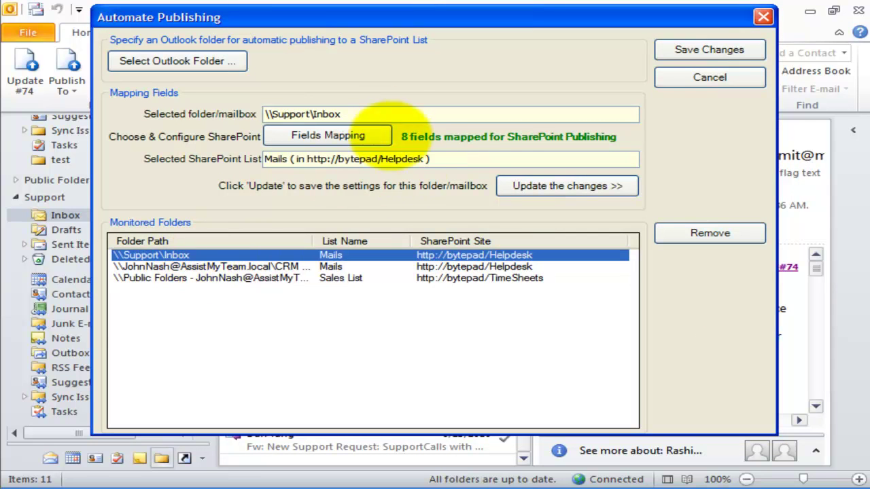
click(282, 266)
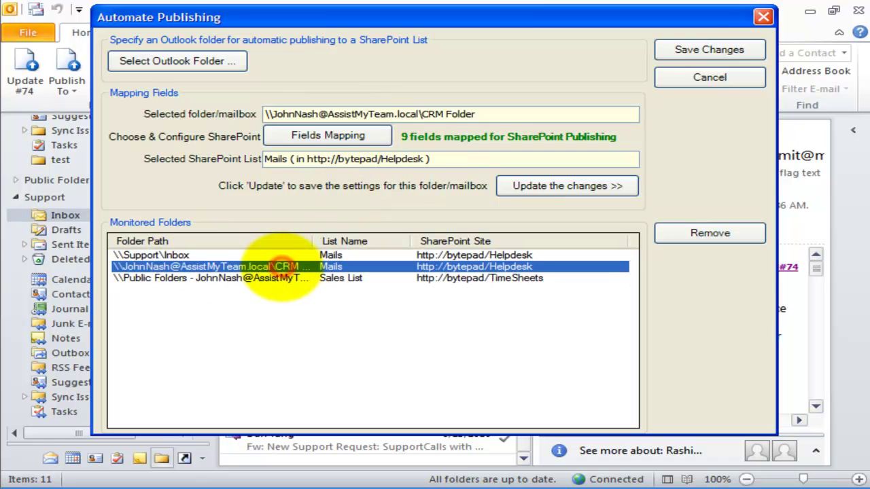
click(282, 278)
click(331, 267)
click(331, 278)
click(331, 256)
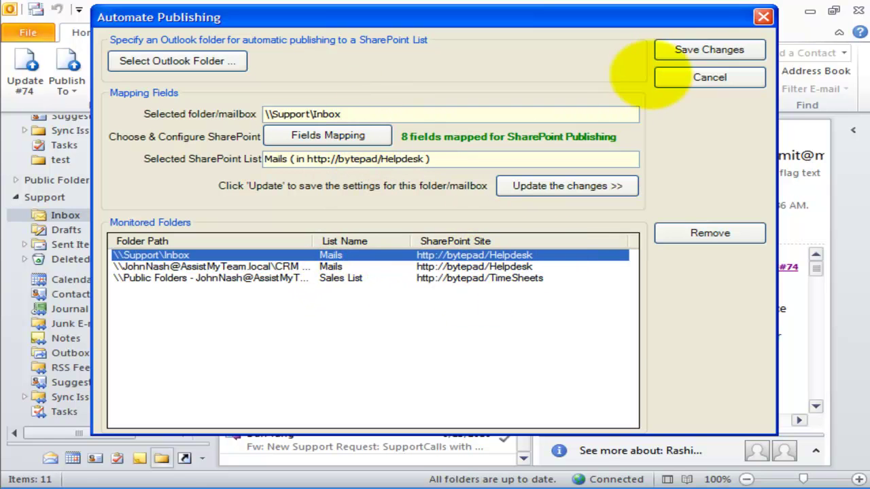
click(676, 46)
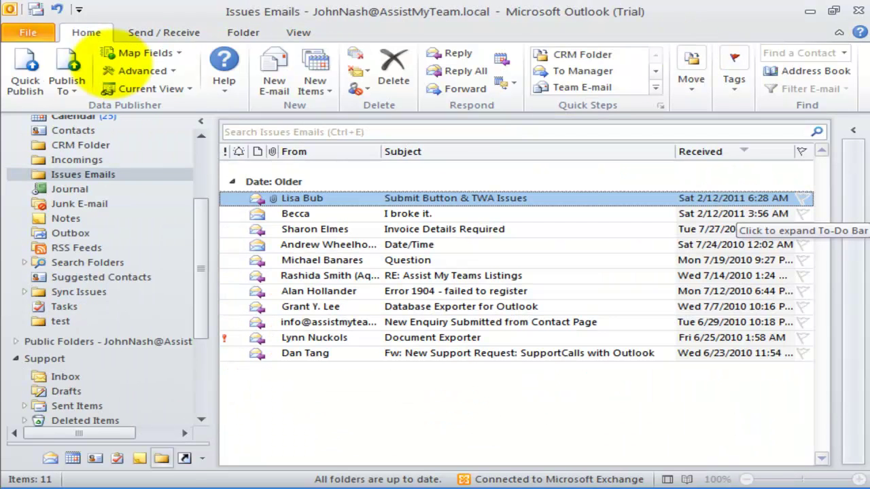
Open the publishing settings for the Issues Emails folder, keep attachments retained in the SharePoint item, and save
click(142, 71)
click(151, 112)
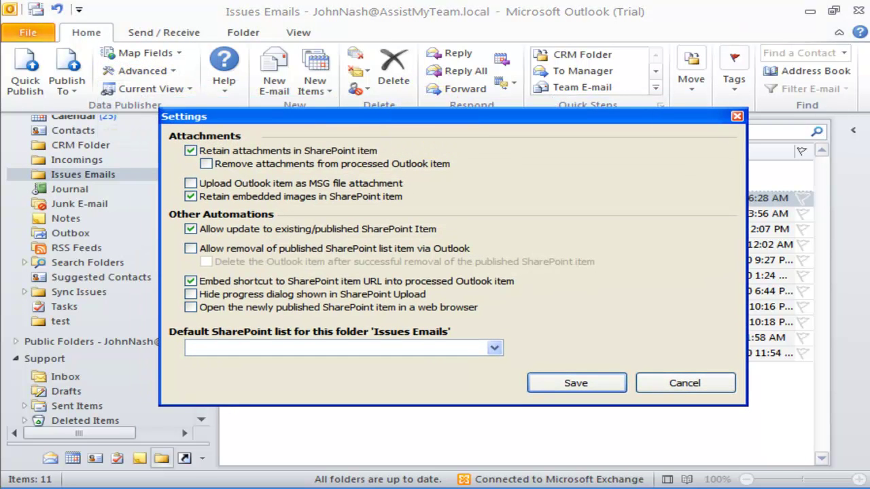
click(218, 151)
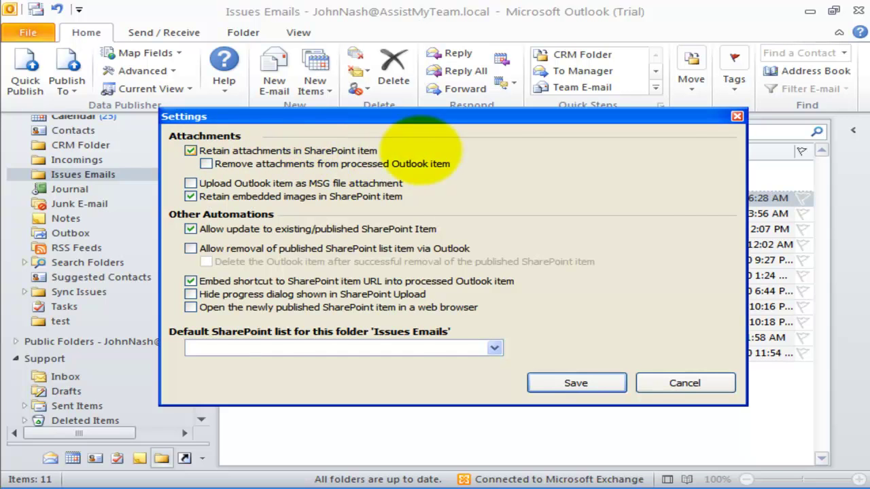
click(561, 382)
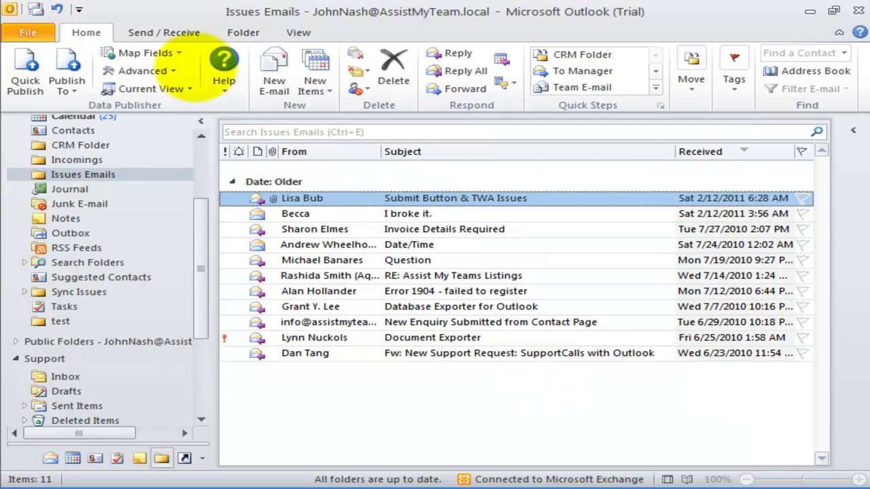
Publish the "Submit Button & TWA Issues" e-mail to the Helpdesk "Common List - Email Copies" target
click(68, 80)
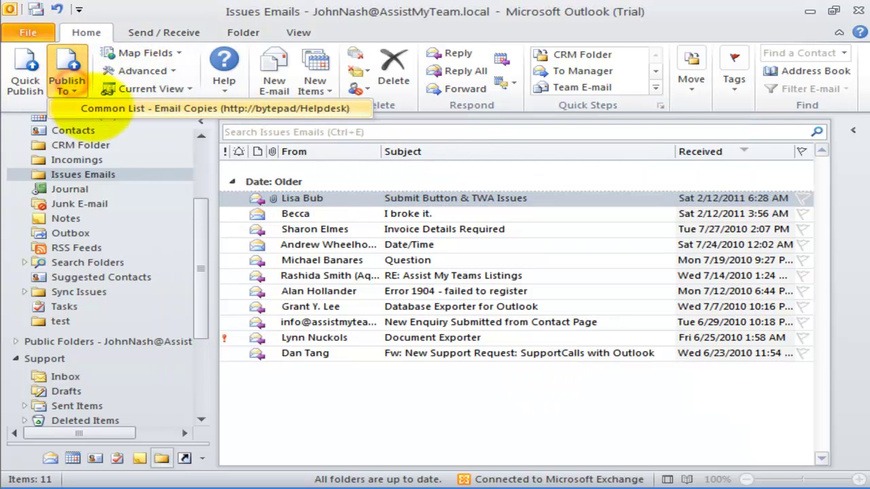
click(105, 108)
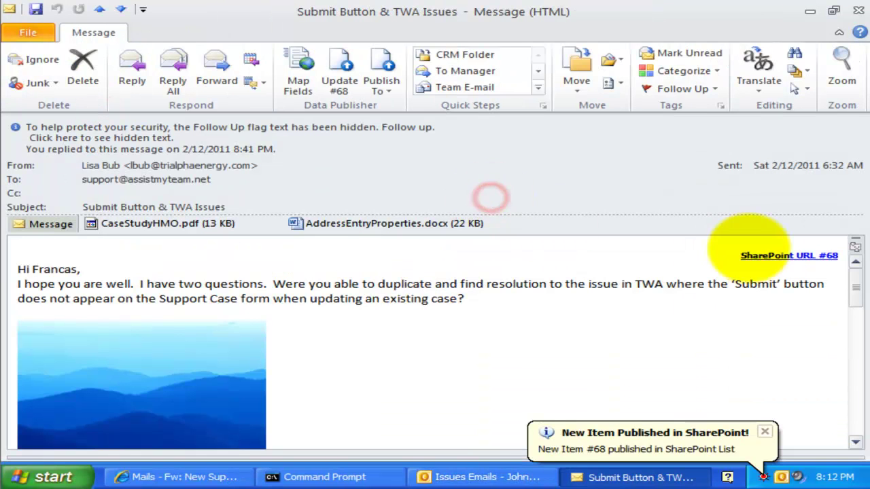
Open the SharePoint copy of the "Submit Button & TWA Issues" e-mail through its embedded link and examine the published content
click(805, 256)
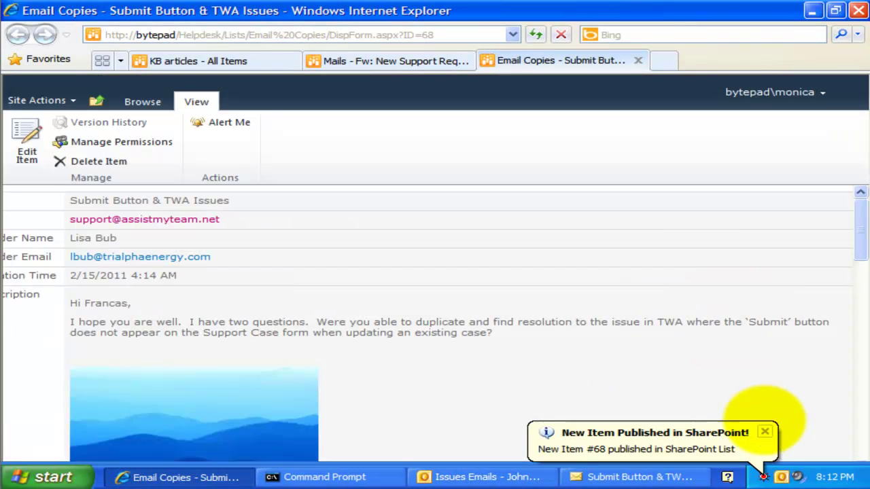
click(765, 432)
drag(858, 212, 860, 419)
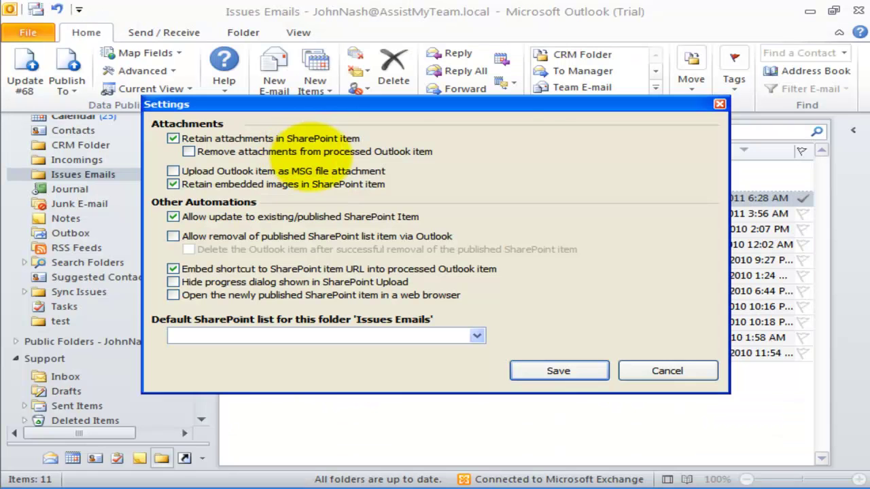
Enable uploading the Outlook item as an MSG file attachment for Issues Emails, leave attachment removal off, and save the settings
click(524, 151)
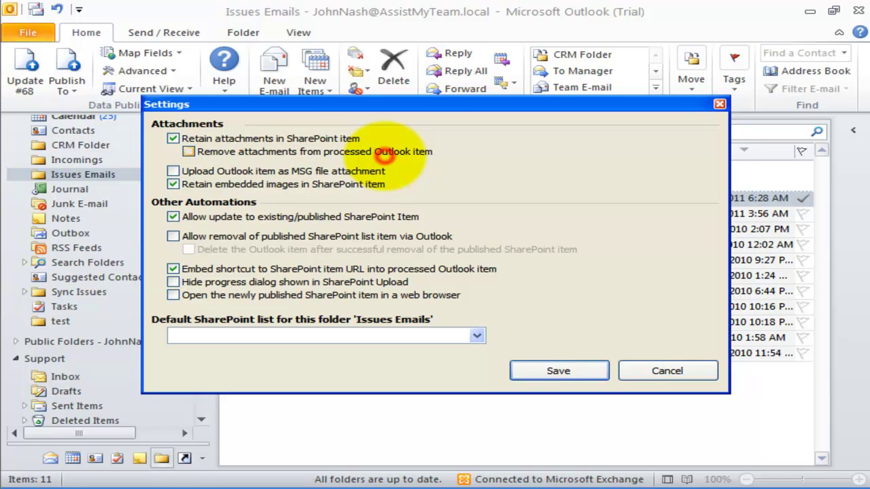
click(381, 151)
click(178, 170)
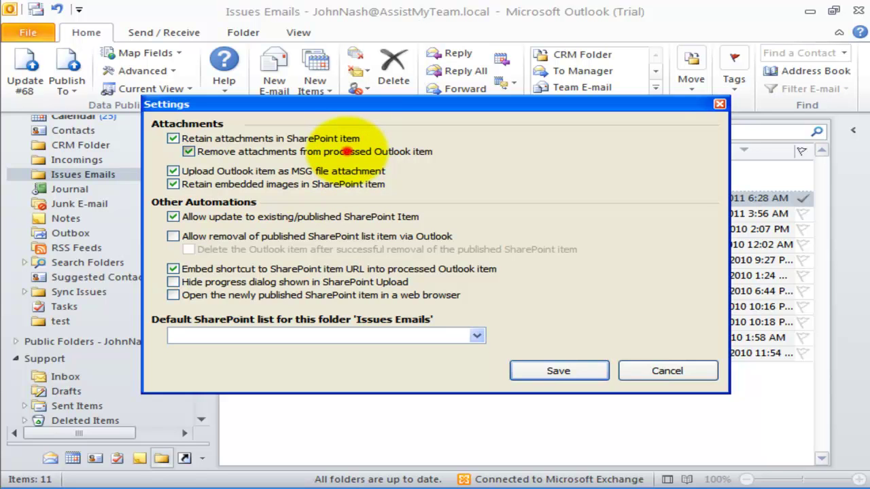
click(347, 151)
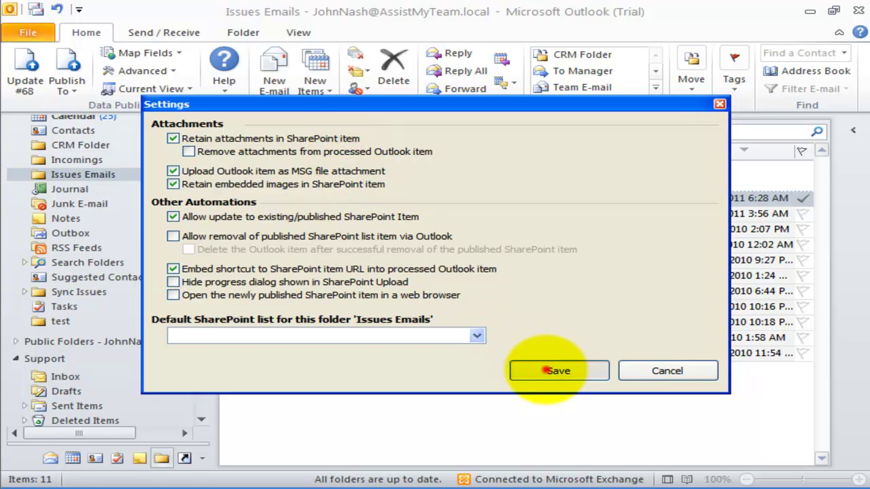
click(546, 371)
Open the "Date/Time" e-mail and publish it to the Helpdesk "Common List - Email Copies" target
click(469, 245)
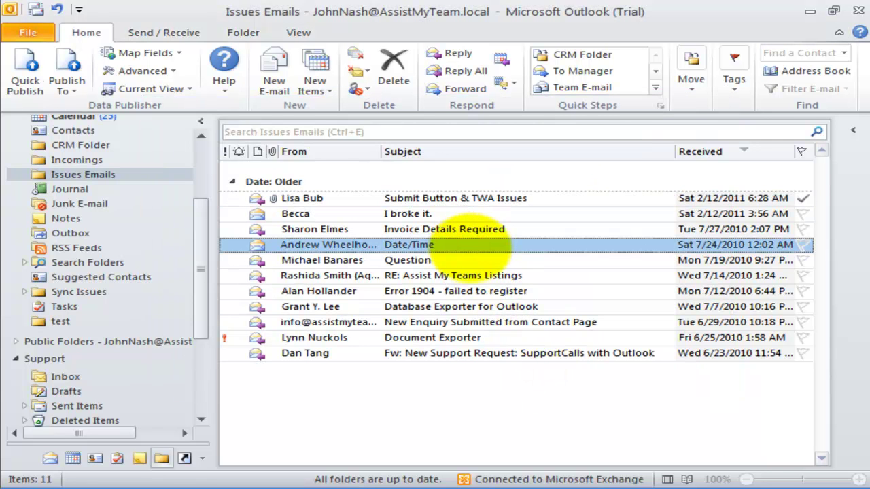
double_click(469, 244)
click(382, 87)
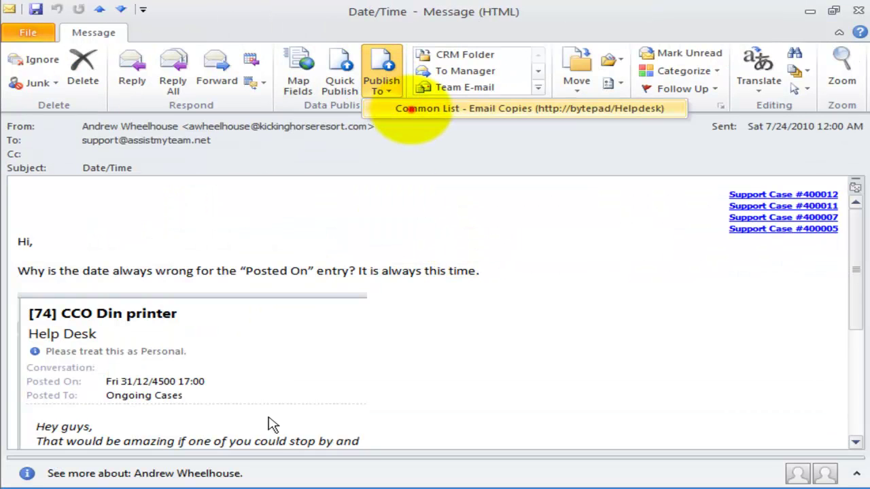
click(411, 108)
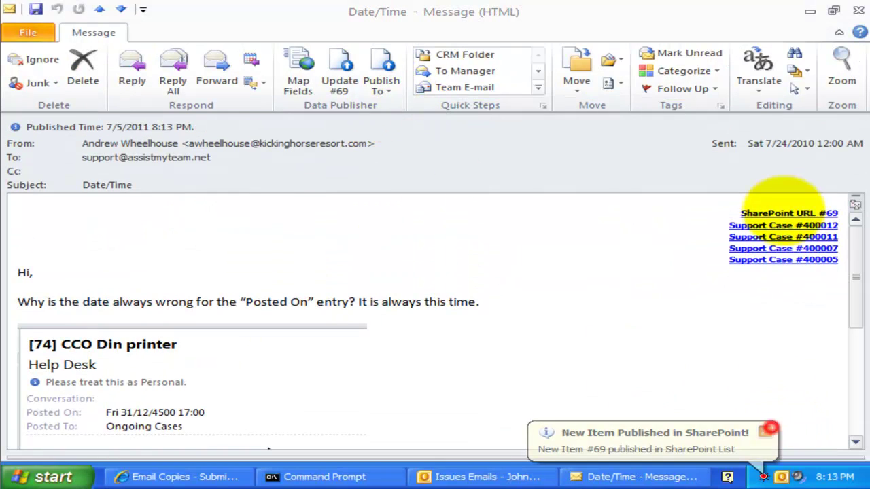
Open the SharePoint copy of the "Date/Time" e-mail and check its attachments for the OutlookItem.msg file
click(787, 213)
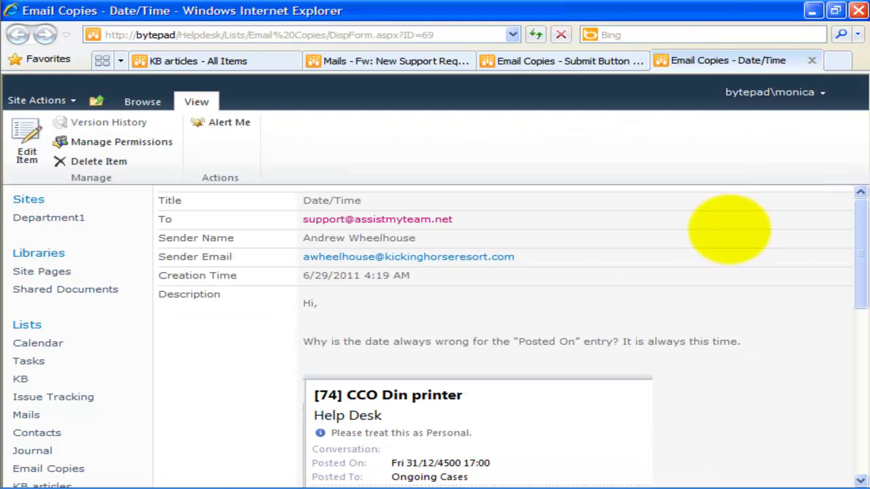
scroll(639, 360, down, 10)
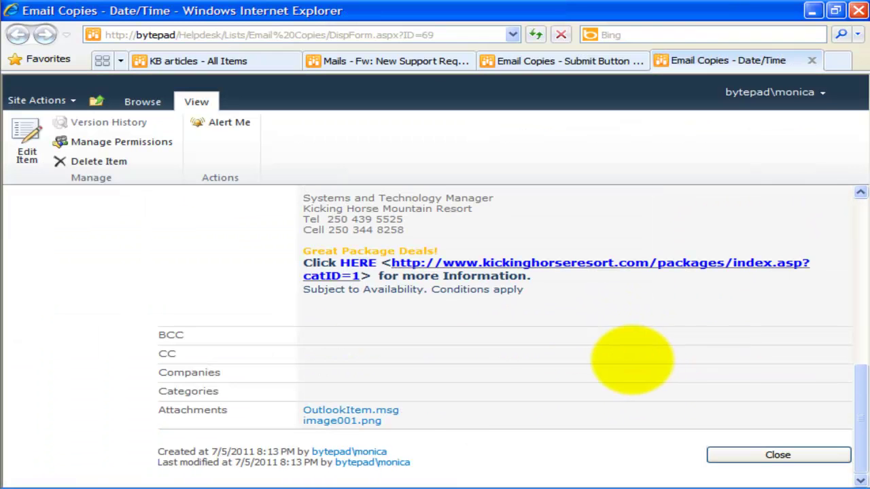
click(374, 411)
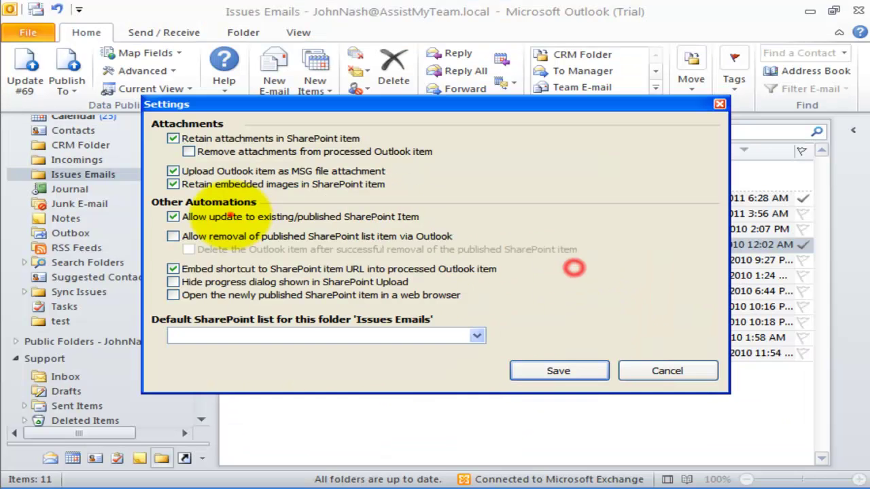
Keep "Allow update to existing/published SharePoint Item" enabled for the Issues Emails folder and save the settings
click(224, 216)
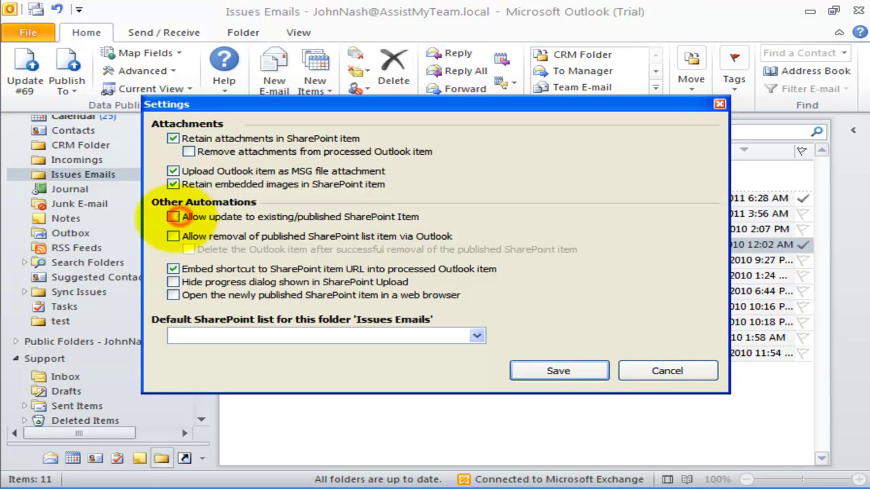
click(173, 216)
click(550, 370)
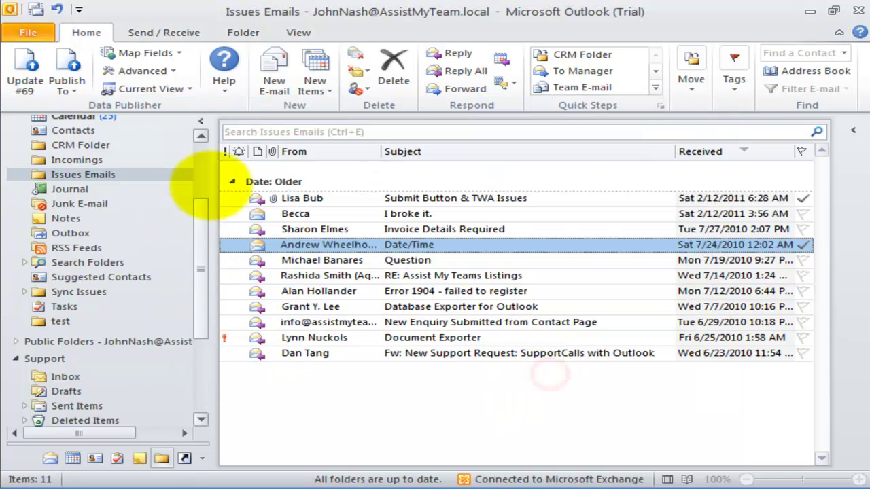
Open the "Evaluation translations" meeting in the Calendar folder and publish it to the Helpdesk Calendar list
click(201, 174)
click(74, 238)
click(332, 215)
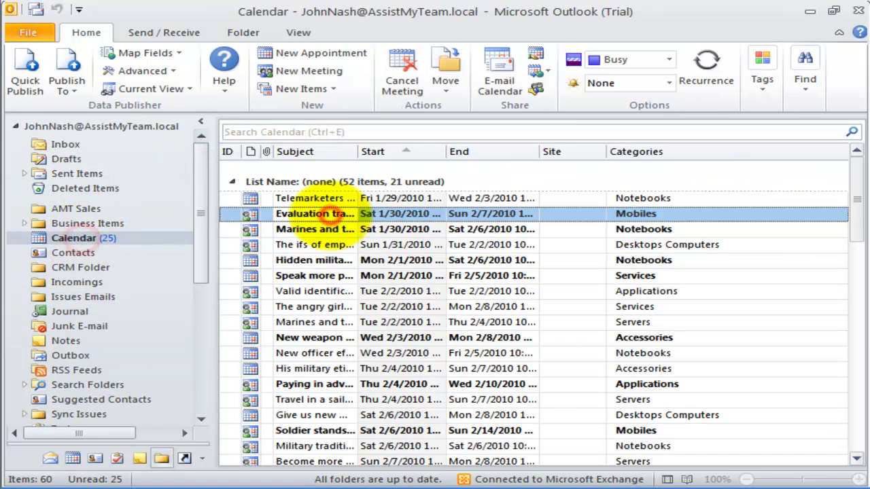
double_click(332, 215)
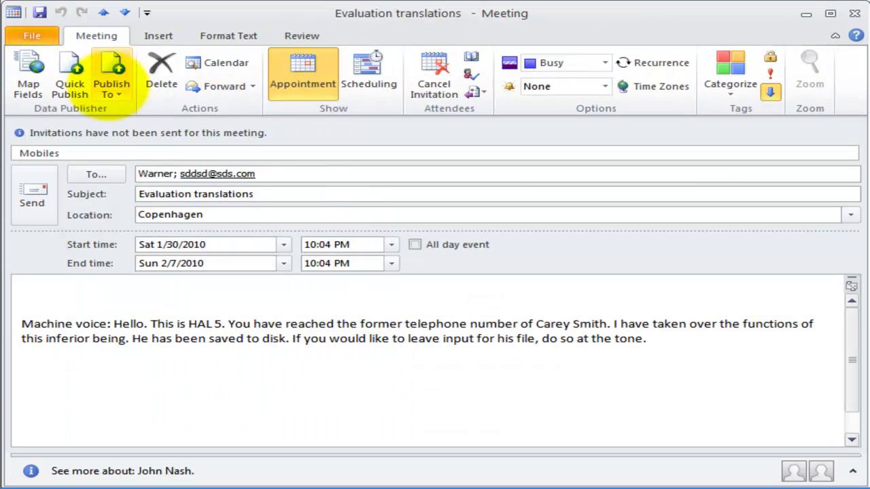
click(110, 85)
click(145, 111)
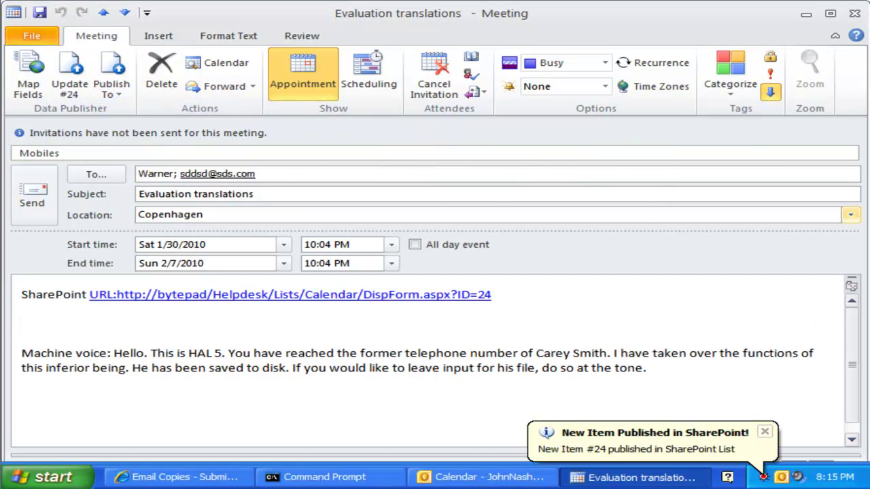
Open the SharePoint copy of the "Evaluation translations" meeting, examine its description, and return to the meeting in Outlook
click(443, 328)
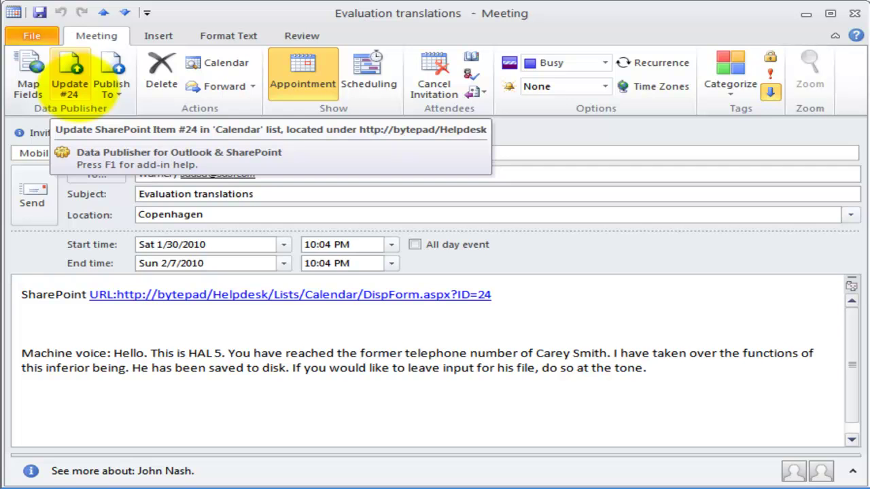
click(320, 295)
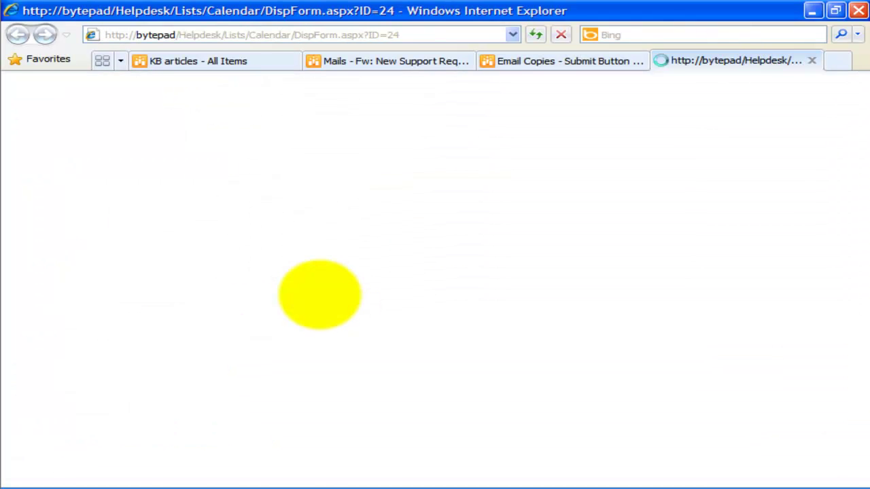
click(446, 291)
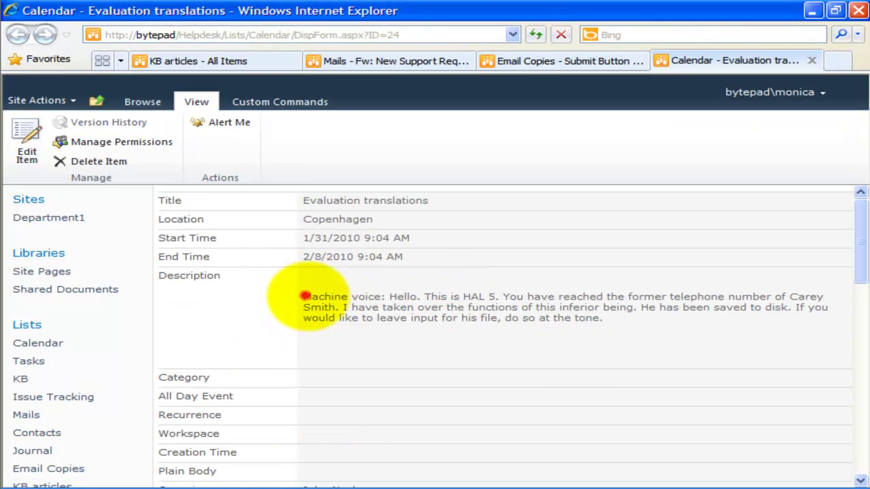
drag(305, 297, 629, 327)
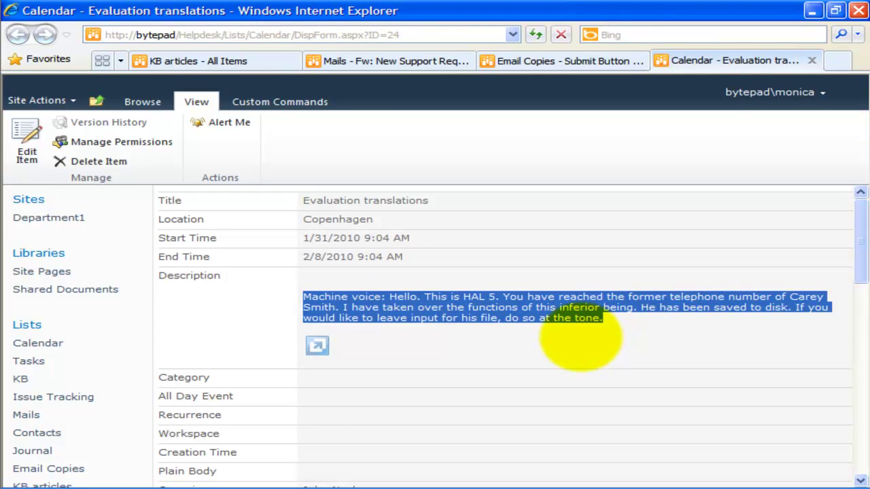
click(580, 338)
click(813, 10)
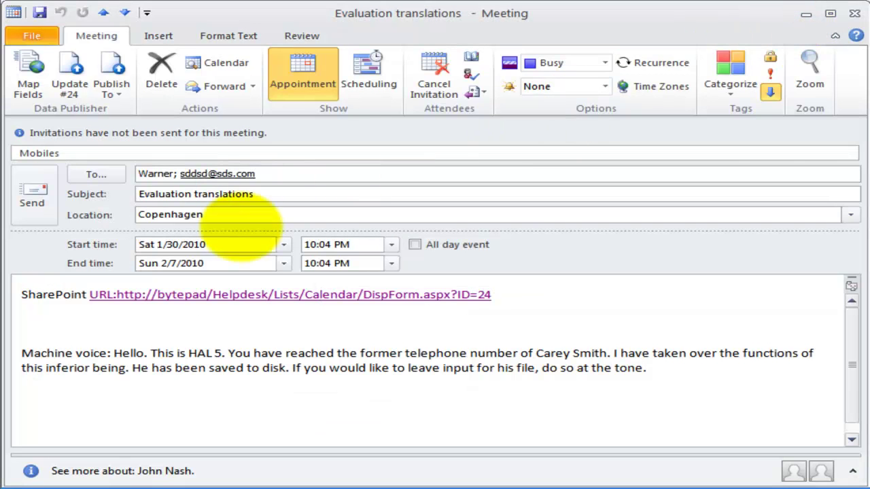
Add "Hi, THIS IS THE REVISeD CONTENT!" to the meeting body, change its location, and update the published SharePoint item
click(238, 330)
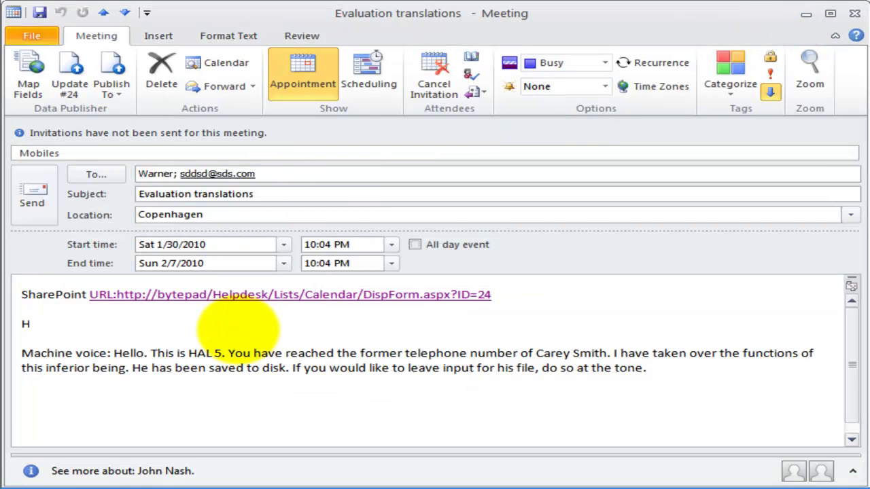
click(241, 214)
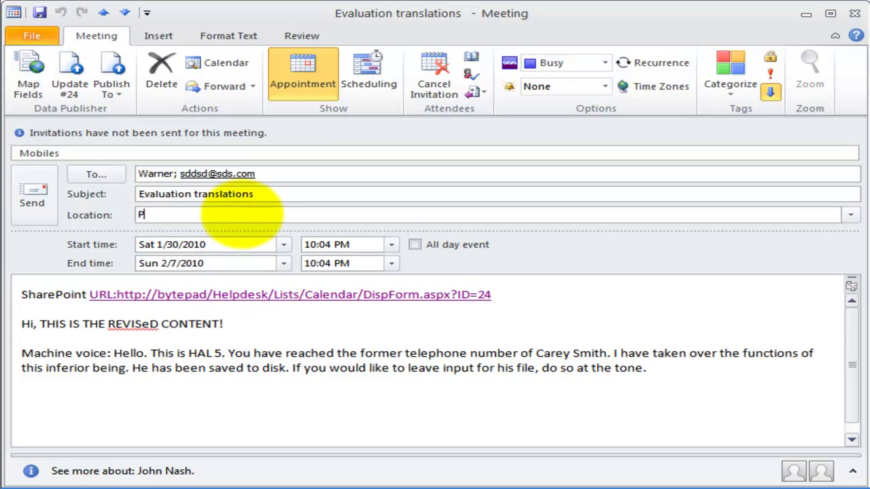
click(68, 80)
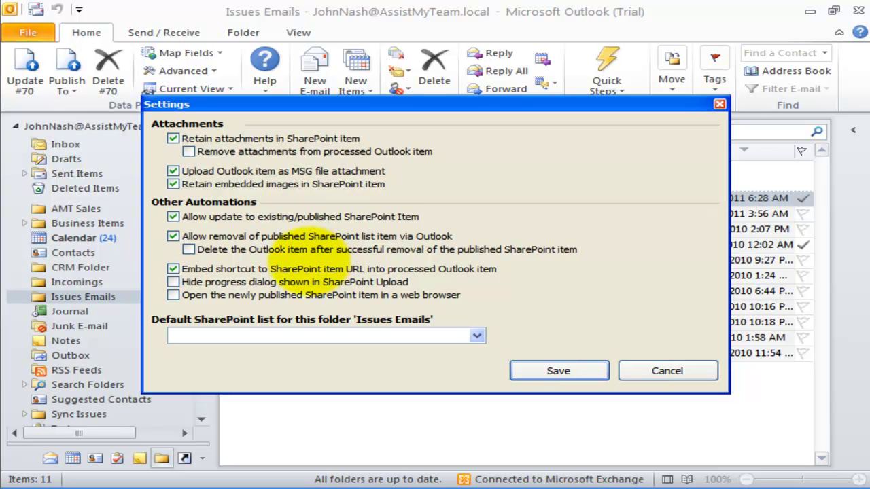
Review the SharePoint copy linked from the "Submit Button & TWA Issues" e-mail, including its embedded images, and close the message
click(719, 104)
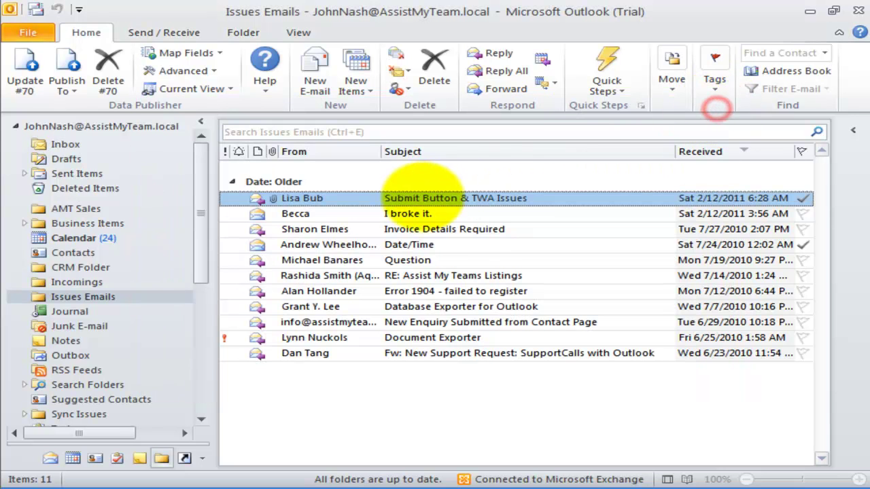
double_click(418, 195)
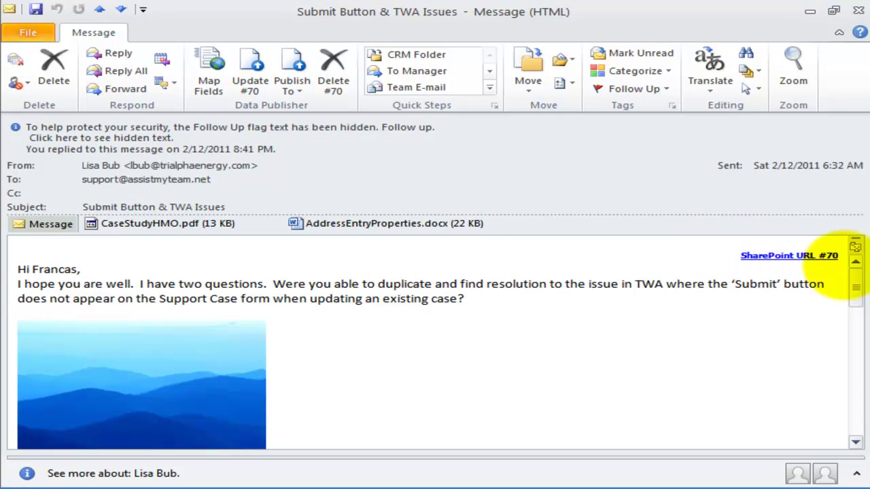
click(811, 259)
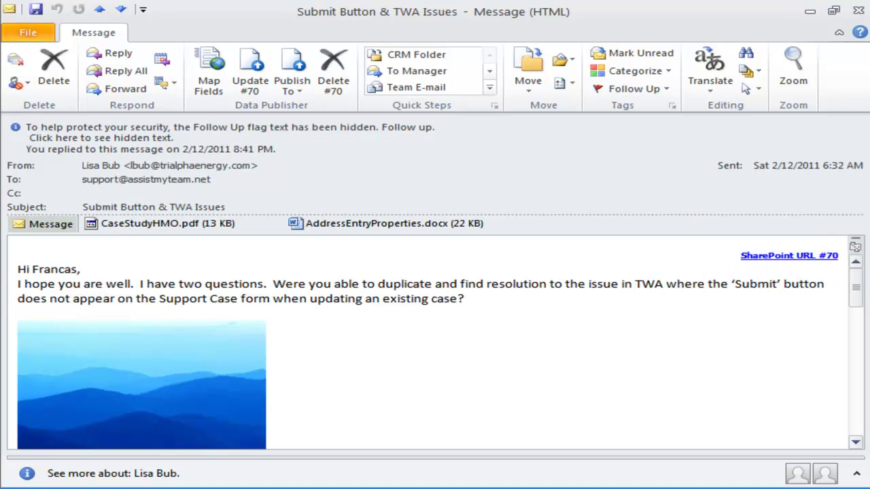
click(813, 255)
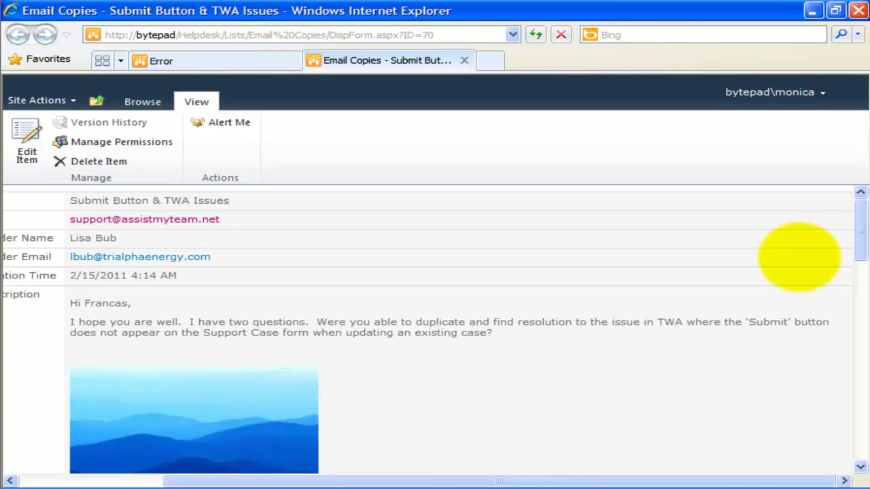
click(688, 308)
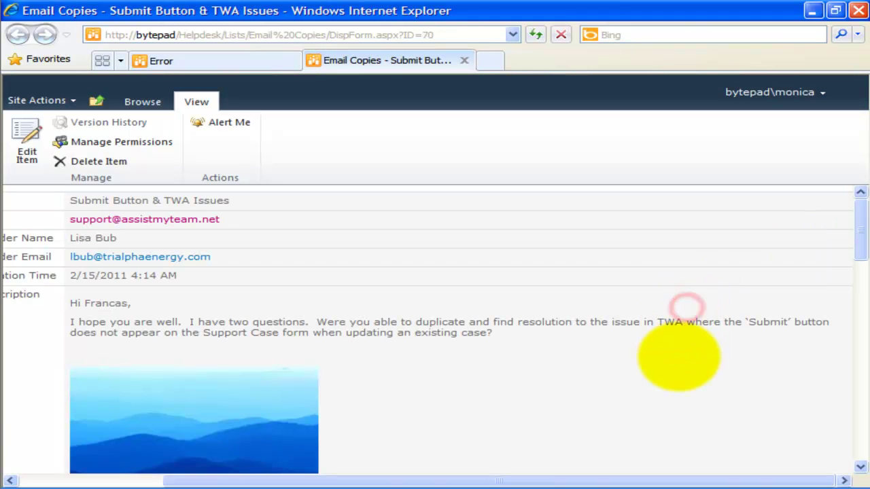
scroll(678, 356, down, 15)
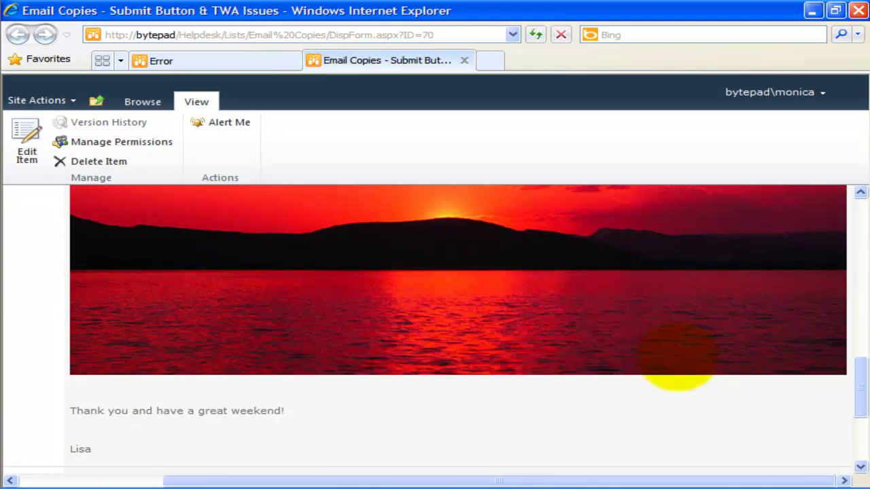
scroll(678, 356, up, 10)
scroll(678, 356, up, 5)
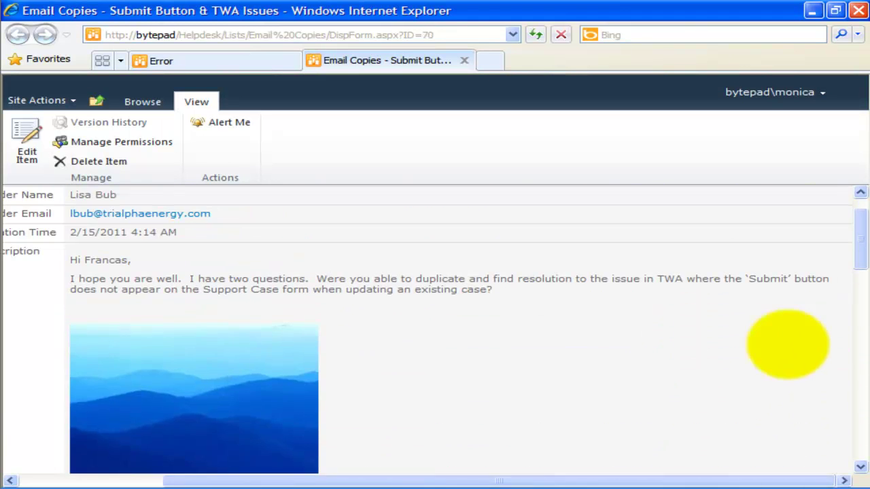
click(812, 11)
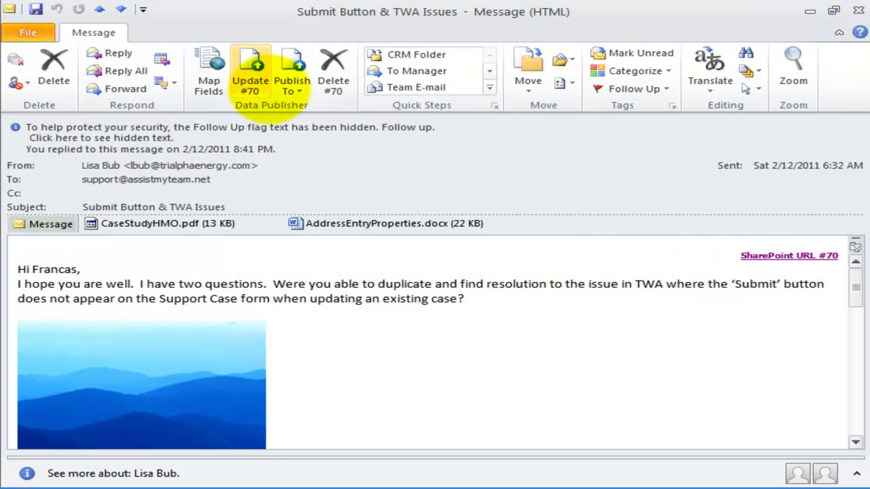
click(856, 10)
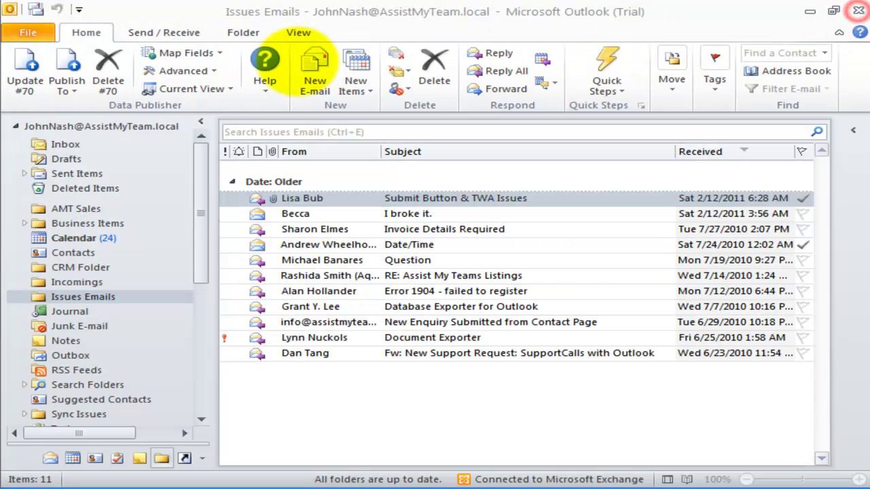
click(197, 70)
click(166, 111)
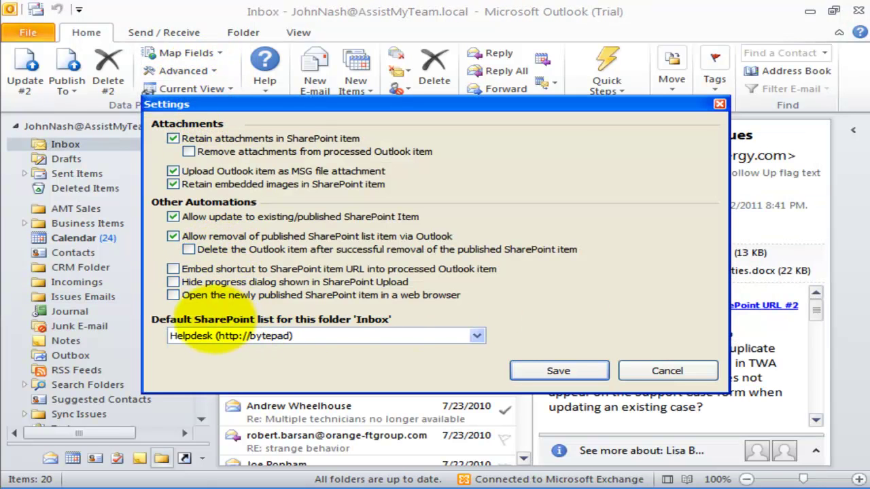
click(469, 335)
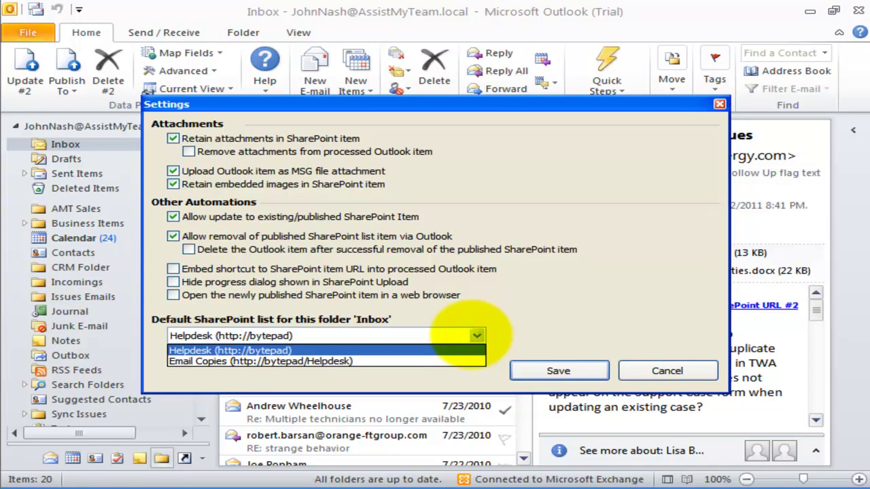
click(473, 335)
click(474, 335)
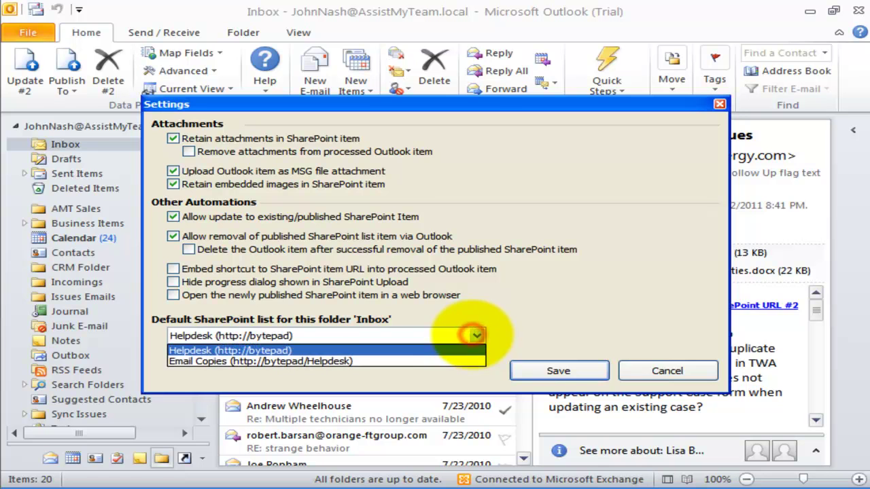
click(315, 361)
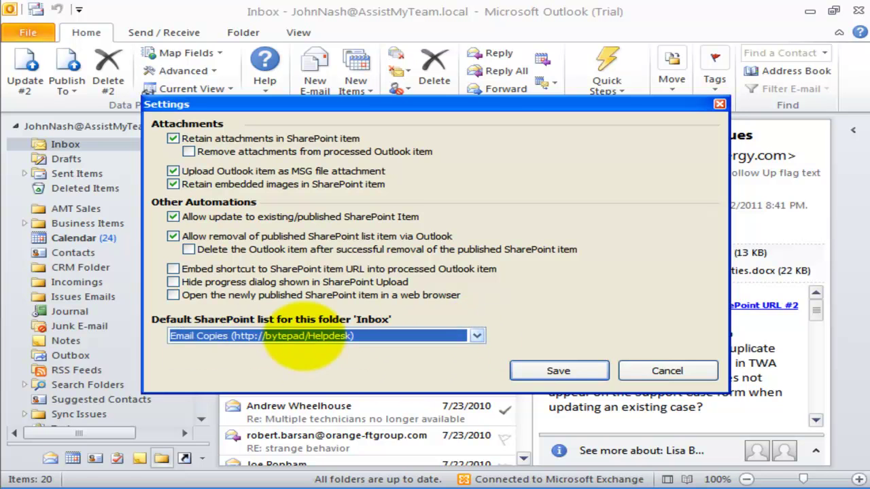
click(552, 371)
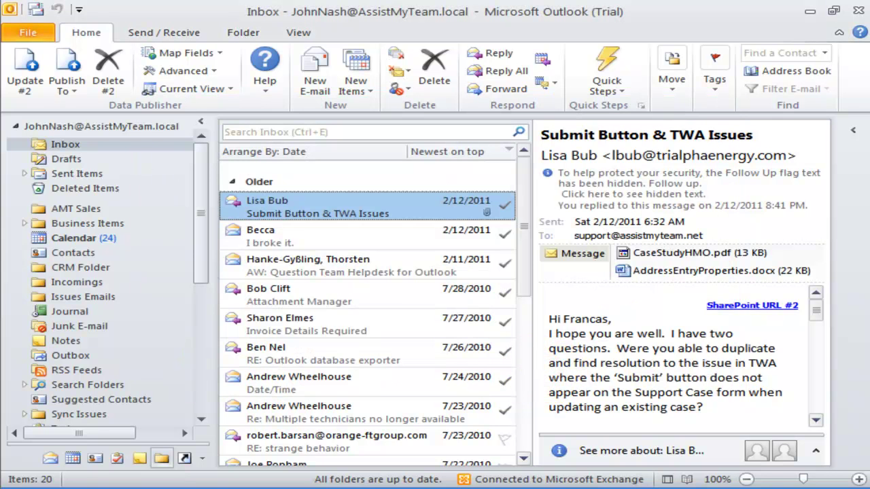
Look through the Inbox e-mails down to "Attachment Manager" and check the SharePoint lists available for publishing it
click(301, 233)
click(302, 265)
click(302, 297)
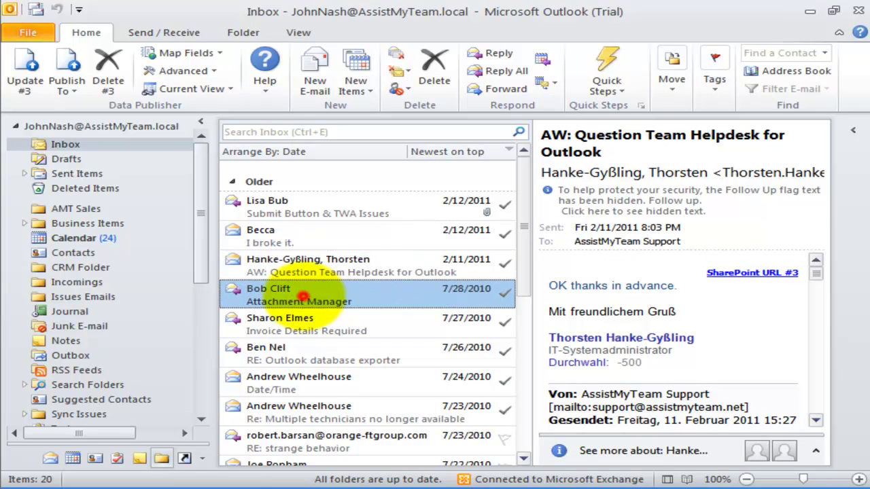
click(65, 82)
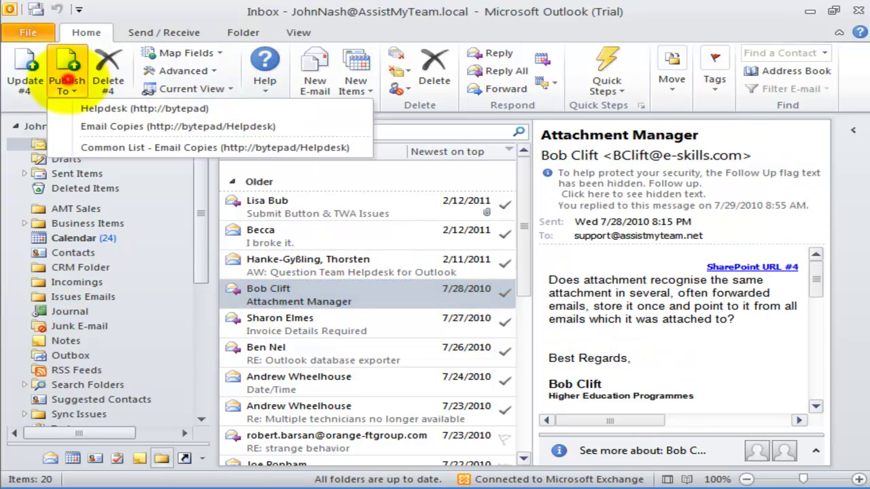
key(Escape)
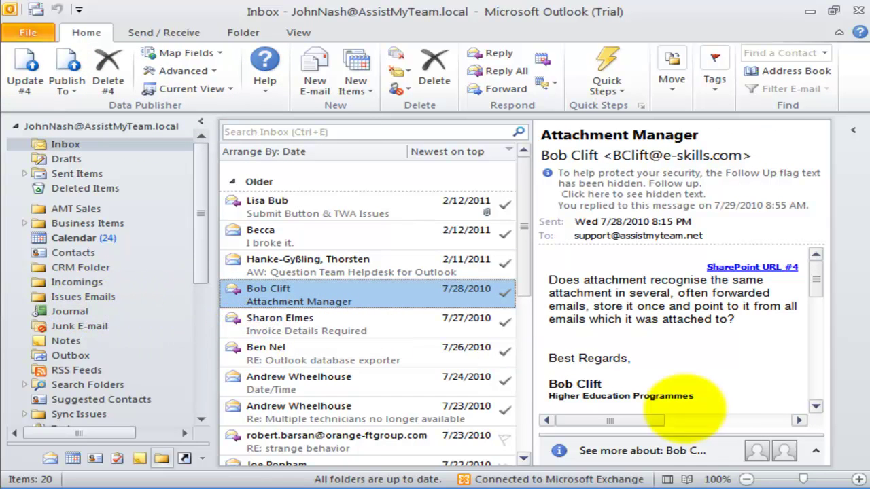
Delete the "RE: Assist My Teams Listings" e-mail from the Inbox
click(373, 325)
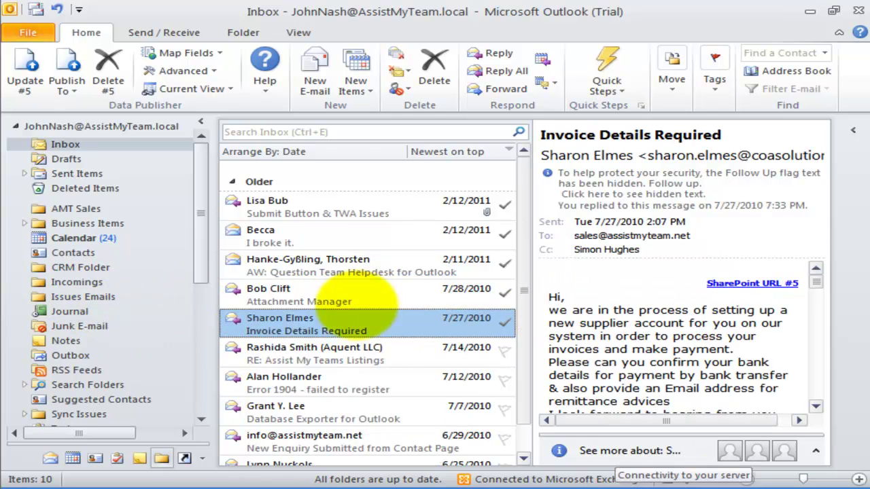
click(383, 347)
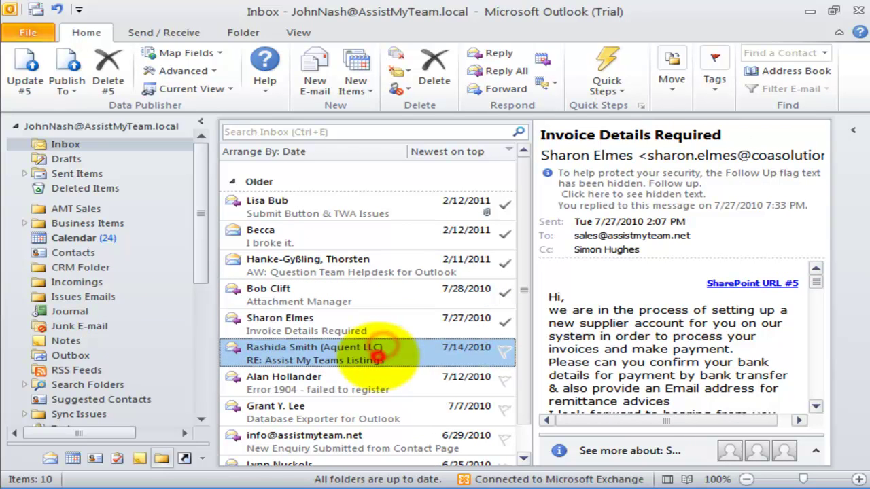
key(Delete)
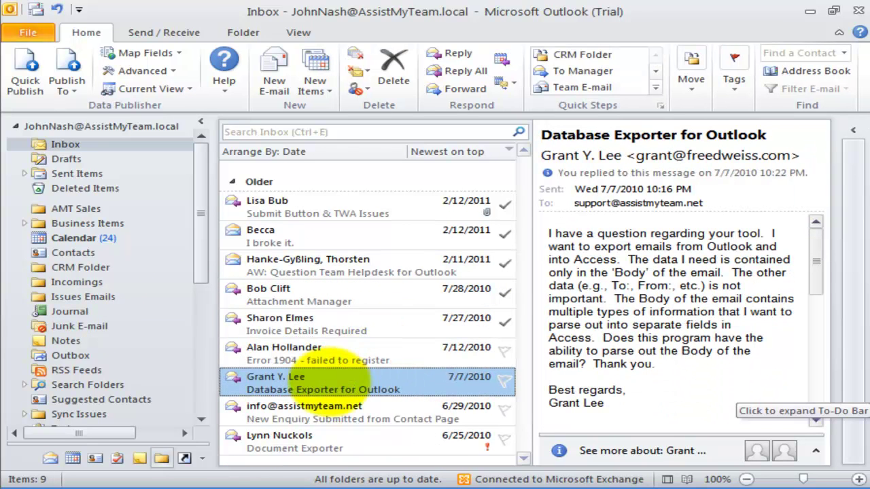
Quick-publish the "Database Exporter for Outlook" e-mail to the Inbox's default SharePoint list and dismiss the notification
click(328, 383)
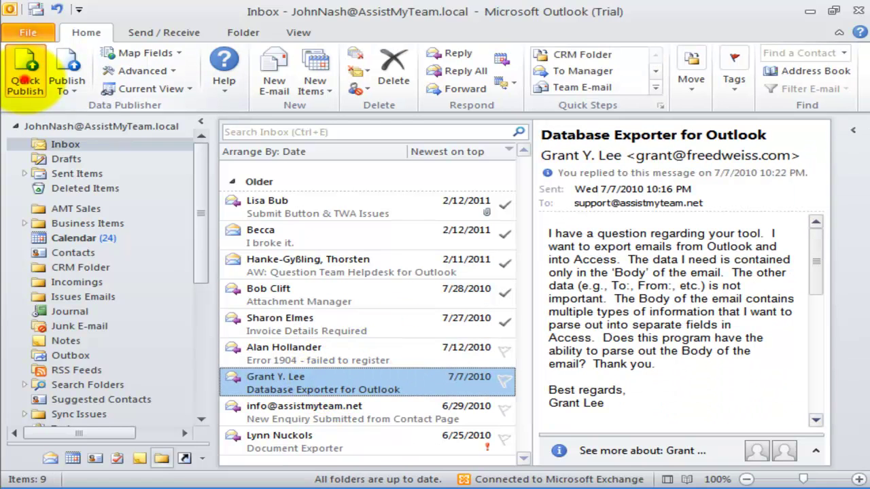
click(26, 80)
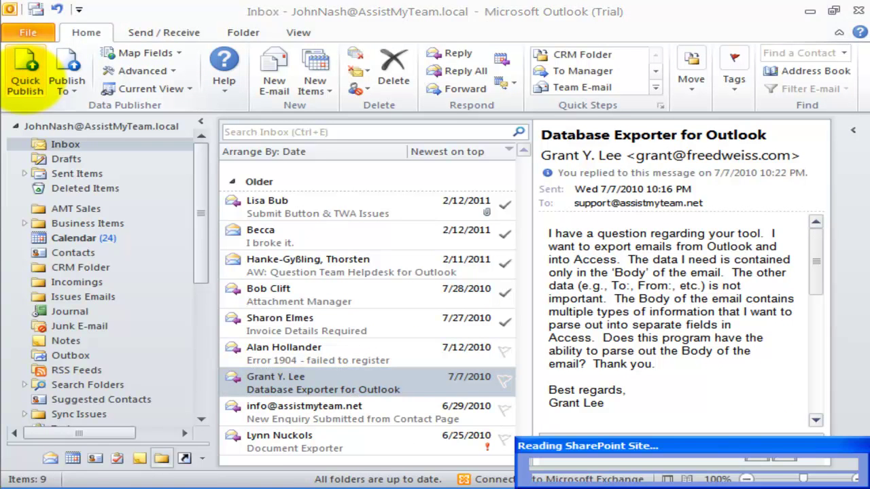
click(726, 318)
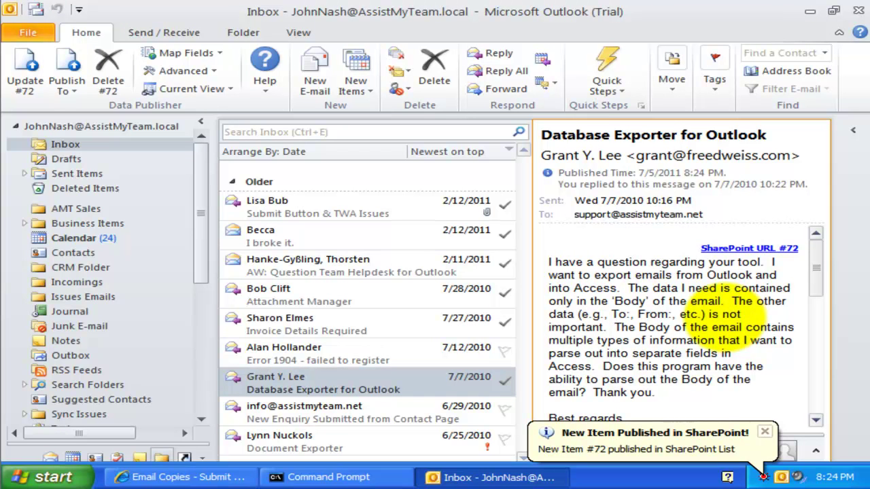
click(765, 433)
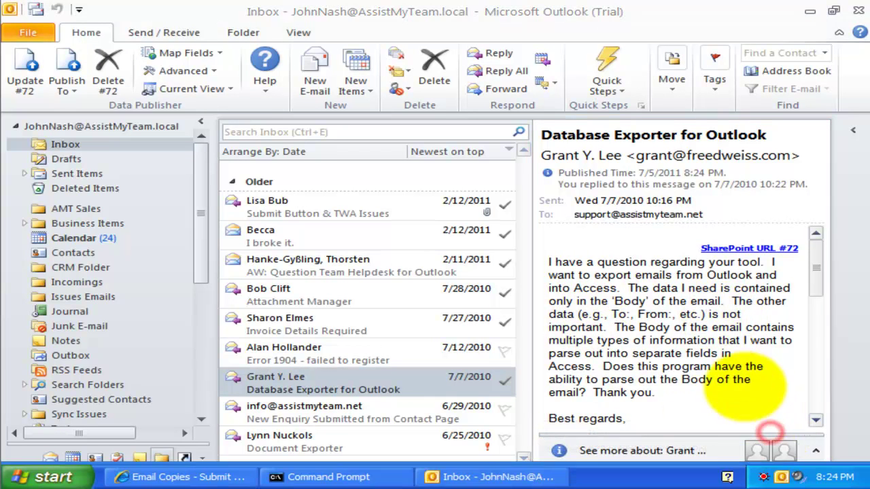
Turn off the Inbox reading pane and narrow the folder pane to widen the message list
click(217, 89)
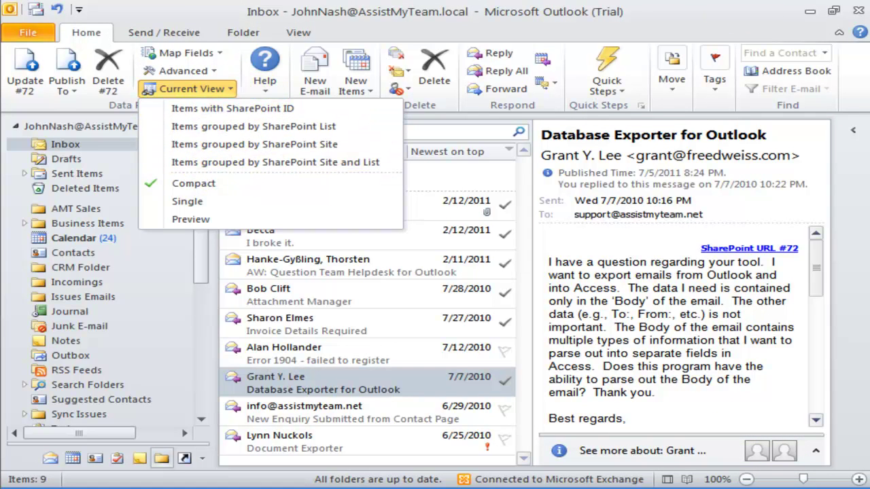
click(217, 86)
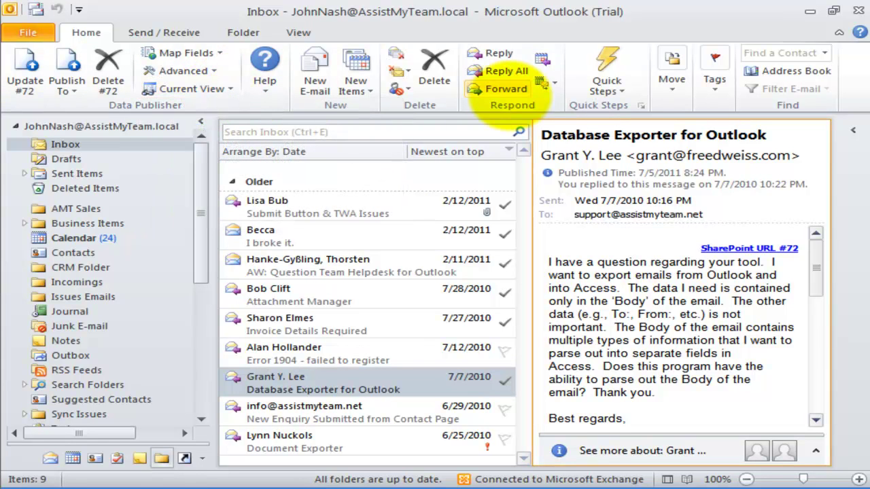
click(299, 32)
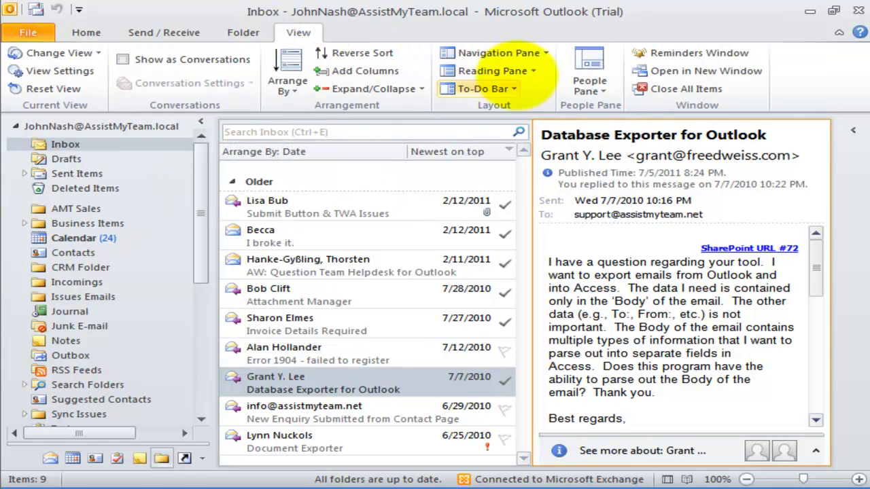
click(516, 71)
click(503, 128)
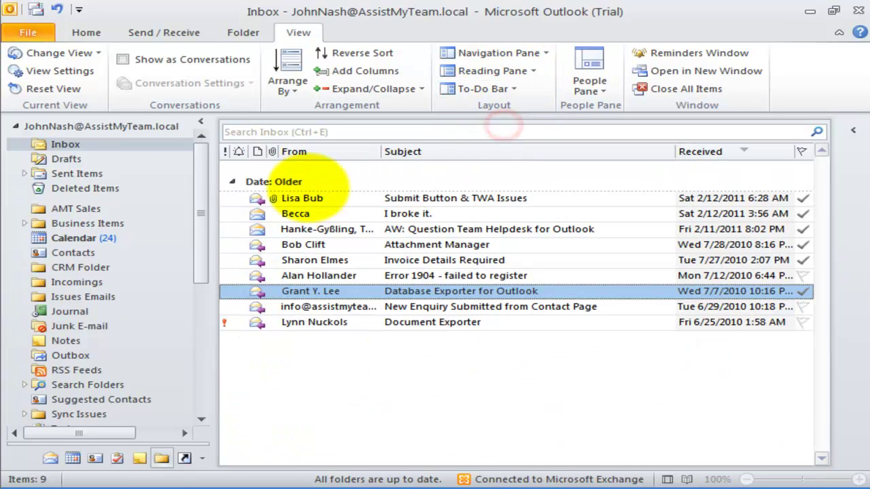
drag(213, 196, 177, 195)
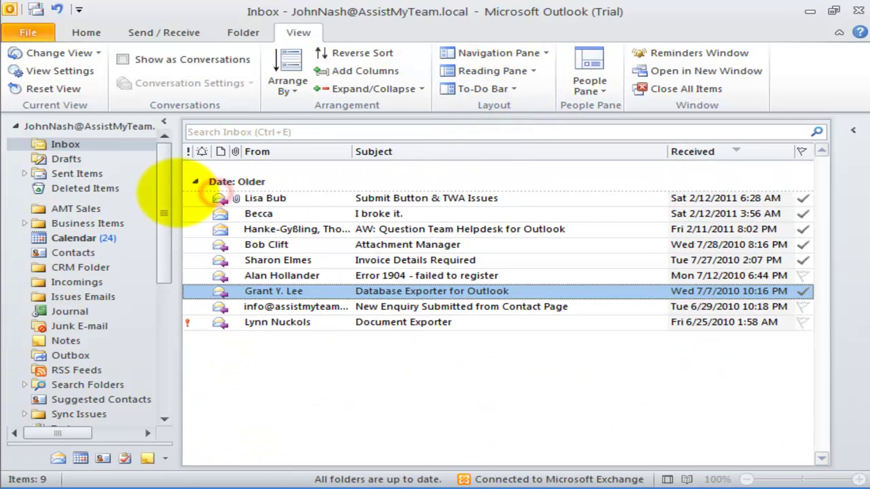
Show the Inbox items grouped by SharePoint list and review each group with the folder pane collapsed
click(86, 32)
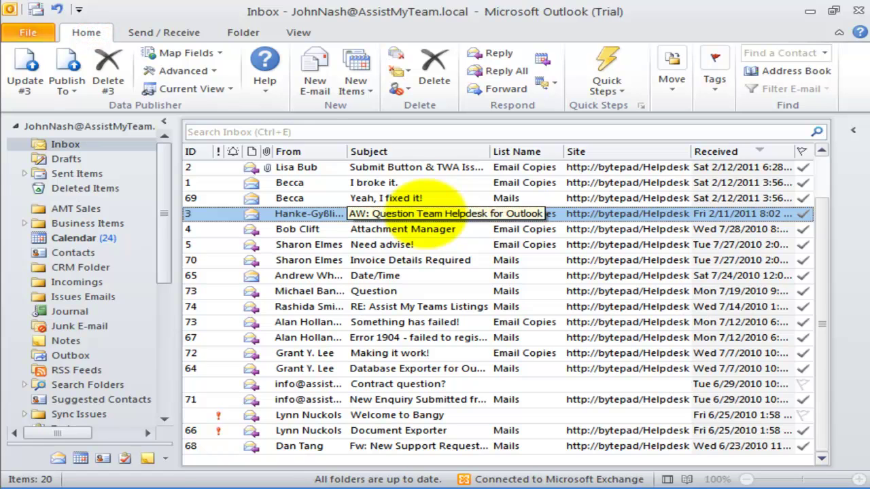
click(207, 89)
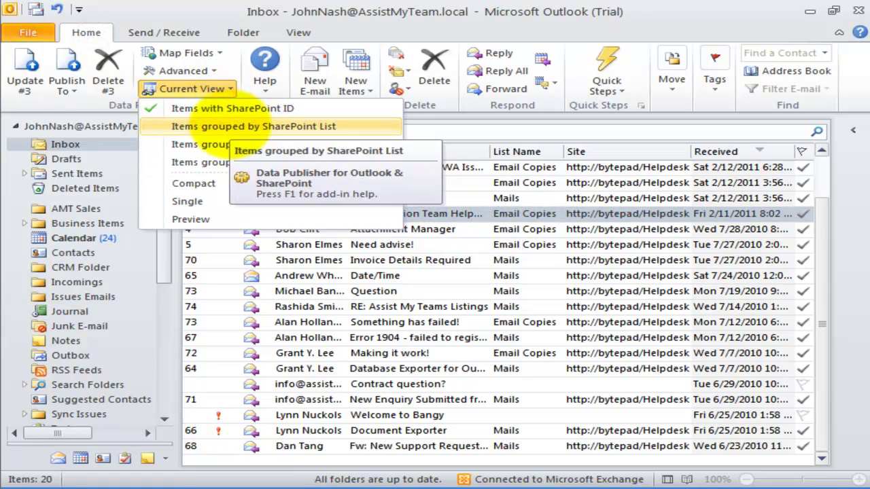
click(262, 125)
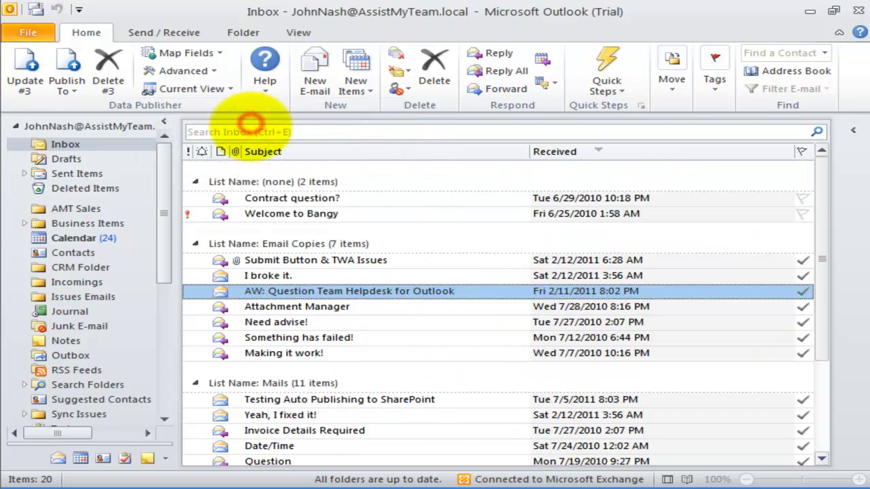
click(333, 280)
scroll(338, 316, down, 2)
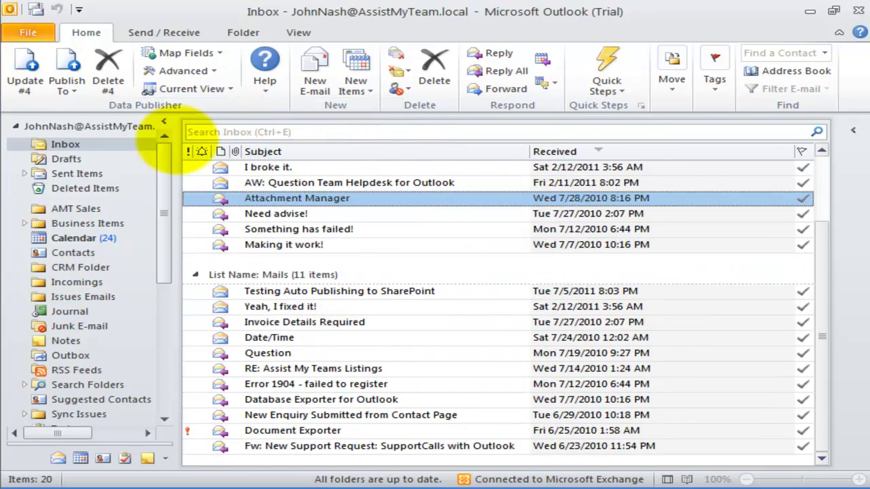
click(163, 121)
click(257, 324)
scroll(257, 328, up, 2)
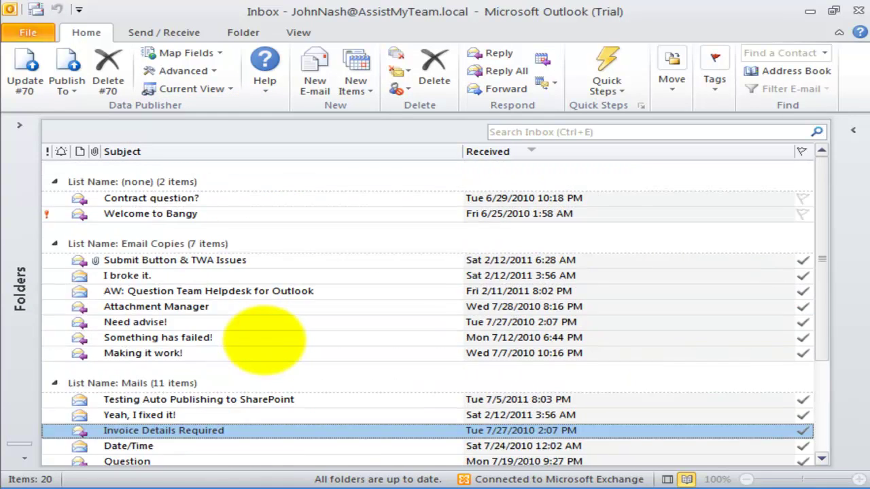
Restore the folder pane and check the view options for CRM Folder, Incomings and the Inbox
click(20, 125)
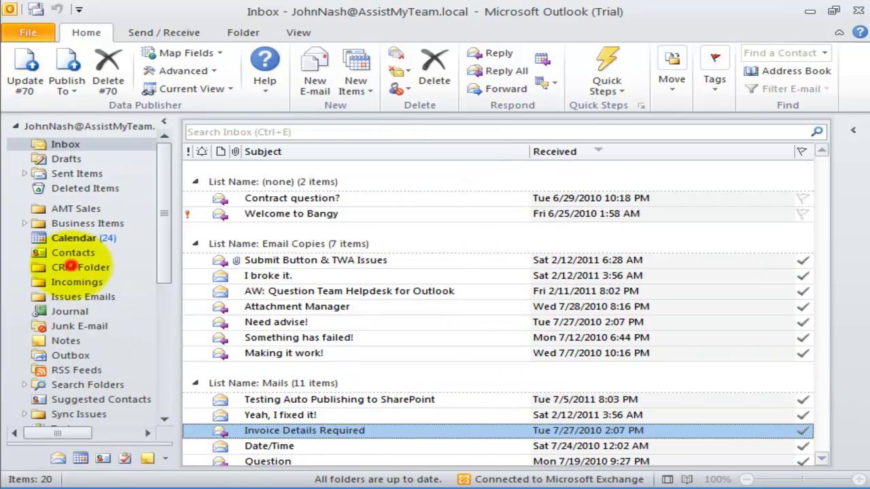
click(71, 267)
click(82, 89)
click(87, 89)
click(77, 282)
click(88, 89)
click(87, 89)
click(65, 144)
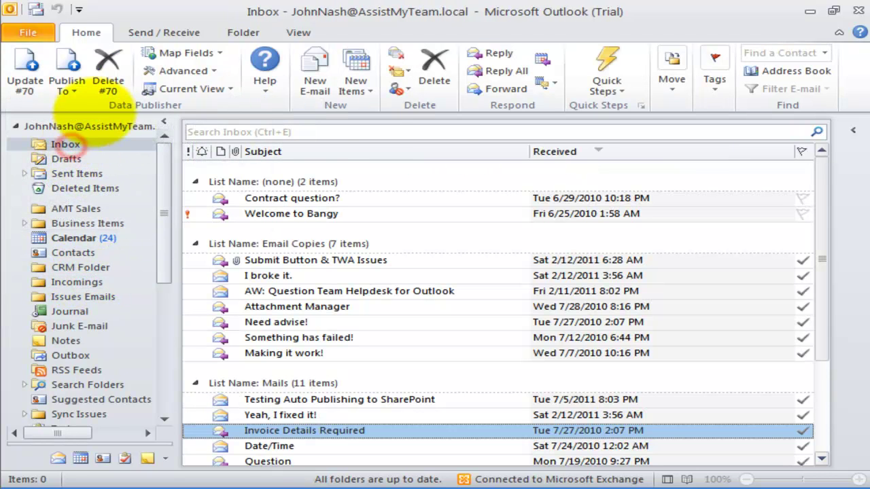
click(217, 90)
click(216, 90)
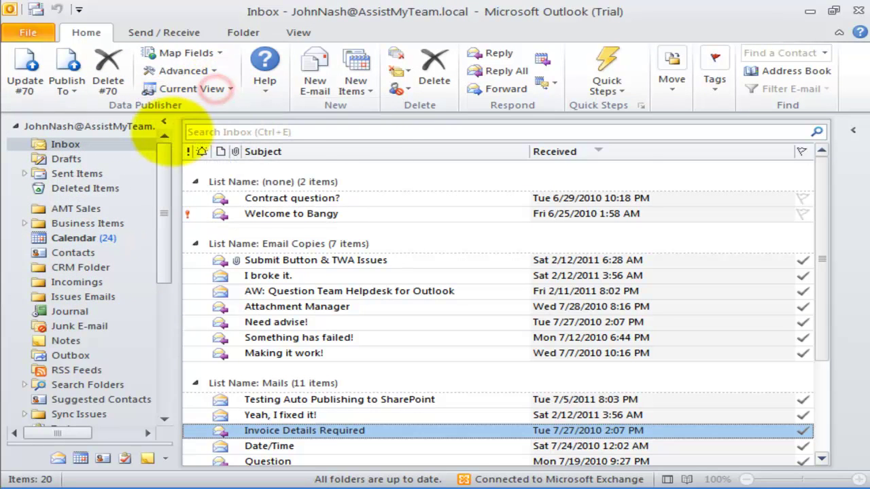
Collapse the folder pane and switch the Inbox to the "Items with SharePoint ID" view
click(163, 121)
click(223, 293)
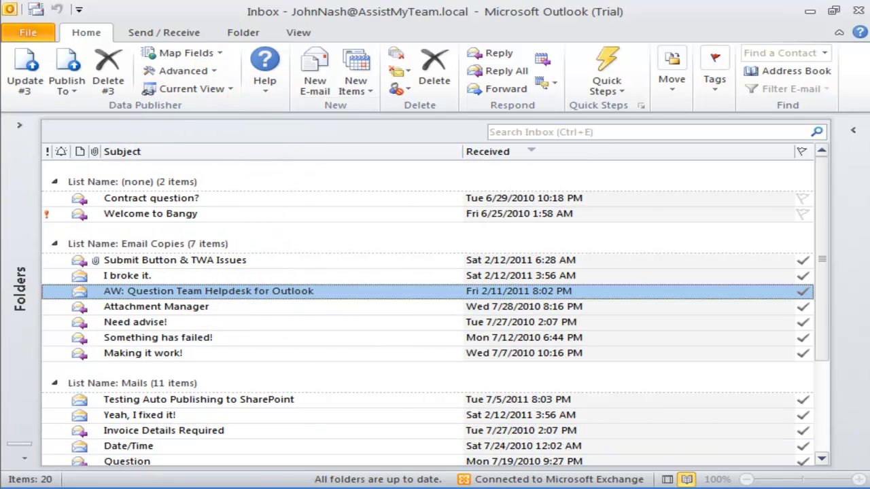
click(204, 89)
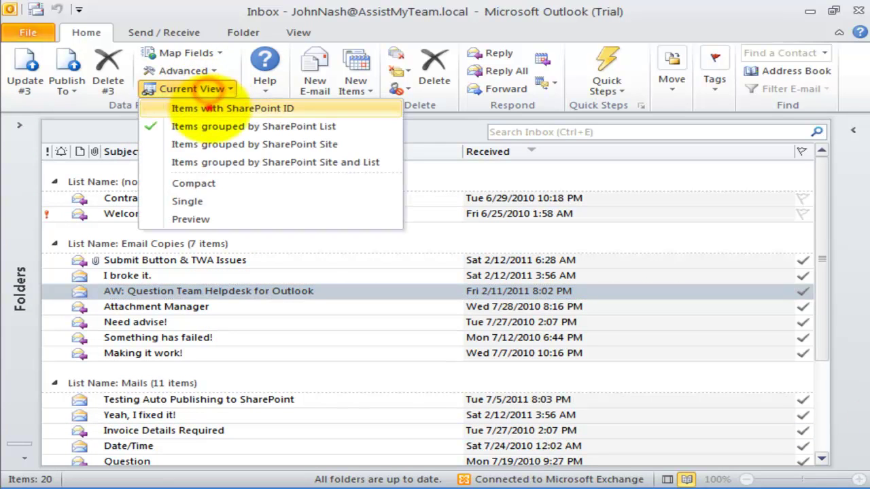
click(209, 107)
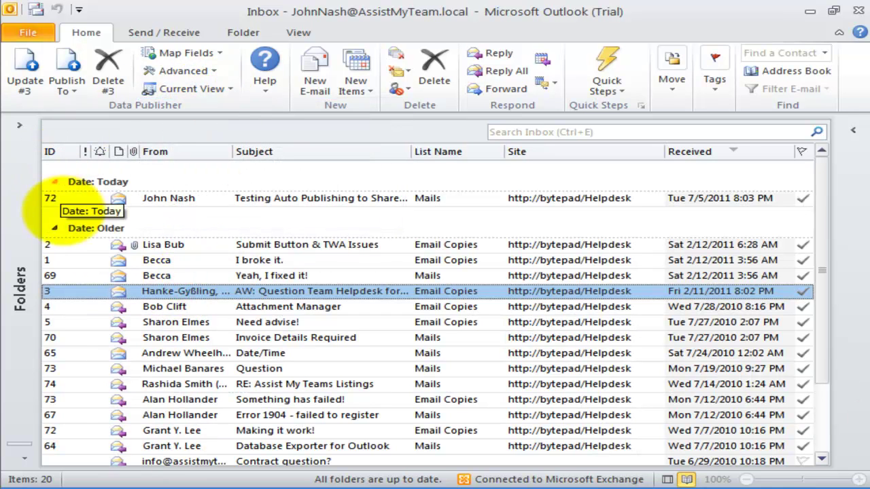
Examine the ID, List Name and Site columns of the published e-mails throughout the Inbox
scroll(64, 325, down, 2)
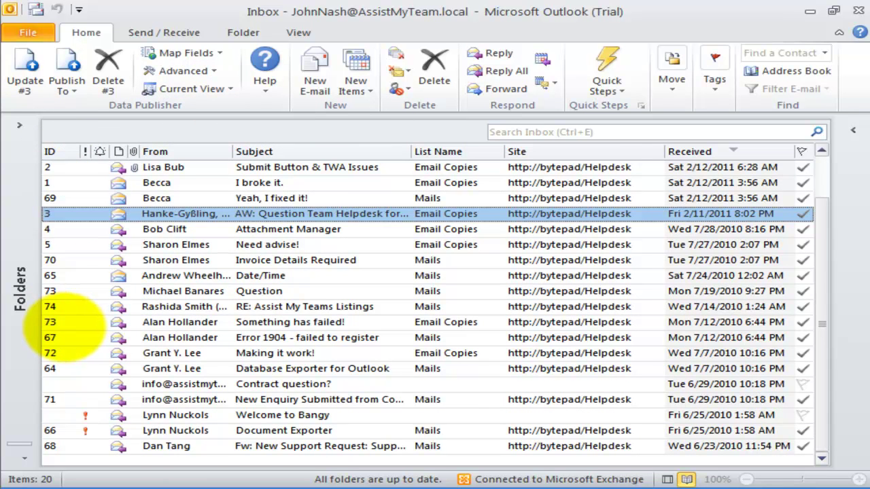
scroll(65, 325, up, 2)
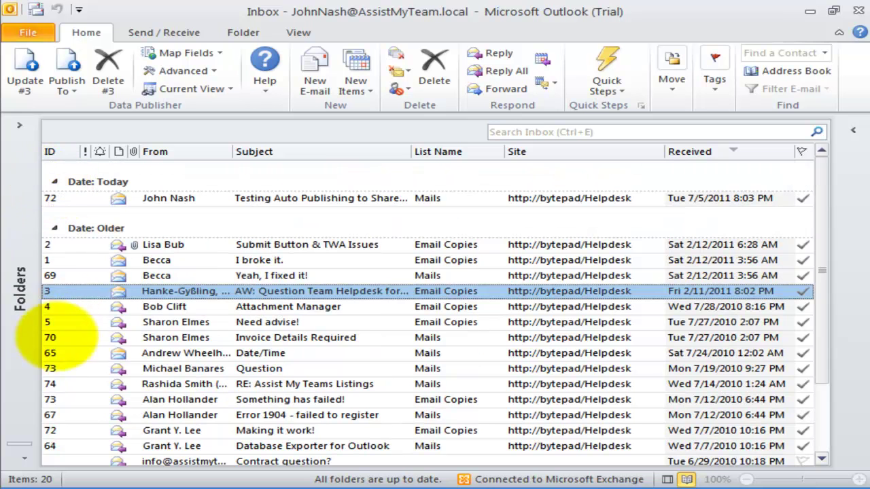
click(134, 340)
scroll(119, 338, down, 2)
scroll(117, 321, up, 2)
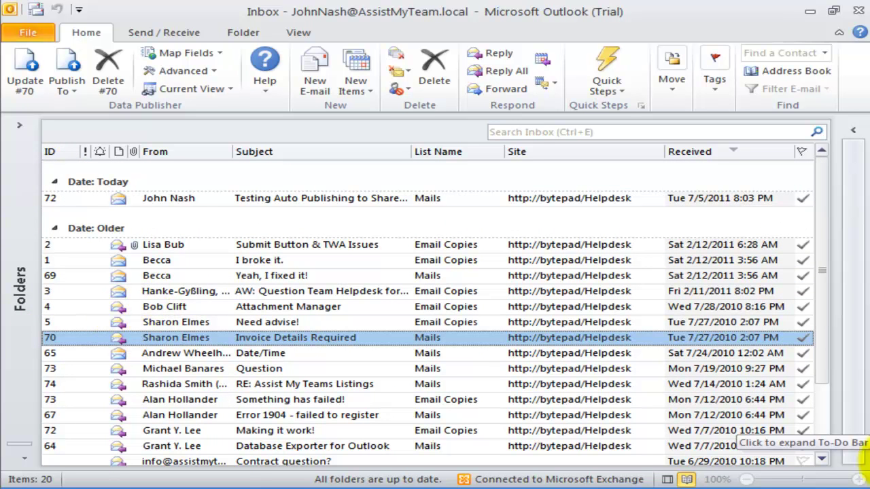
click(508, 261)
click(564, 292)
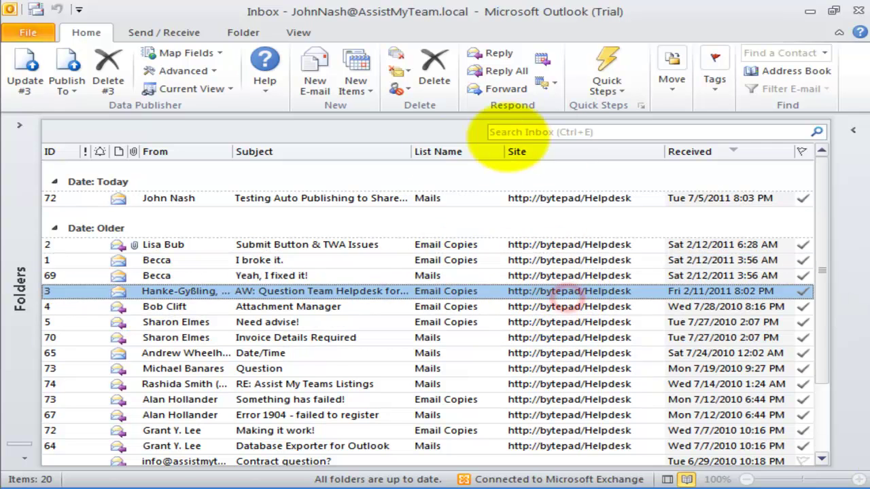
Switch the Inbox to the "Items grouped by SharePoint List" view and look through the e-mails of each list
click(464, 404)
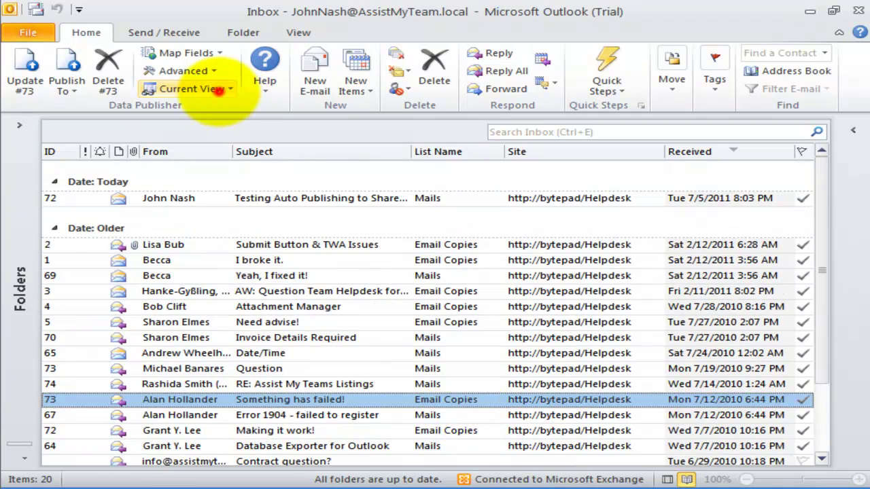
click(192, 88)
click(225, 126)
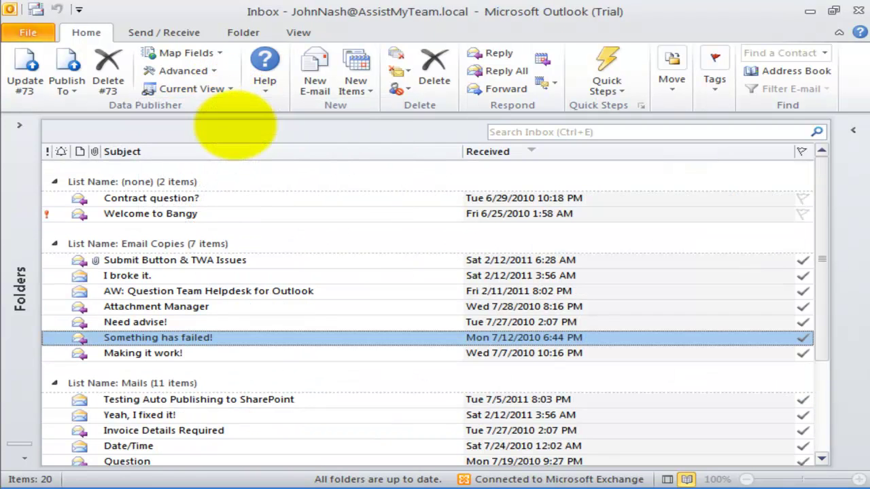
click(221, 274)
scroll(221, 279, down, 1)
scroll(221, 278, down, 1)
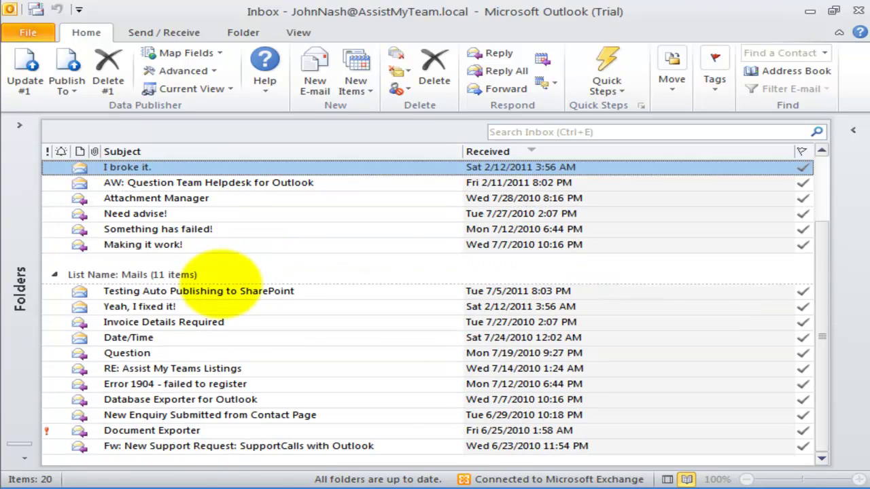
scroll(204, 272, up, 2)
Collapse the (none), Email Copies and Mails groups, re-expand the last two and review their e-mails
click(53, 182)
click(53, 216)
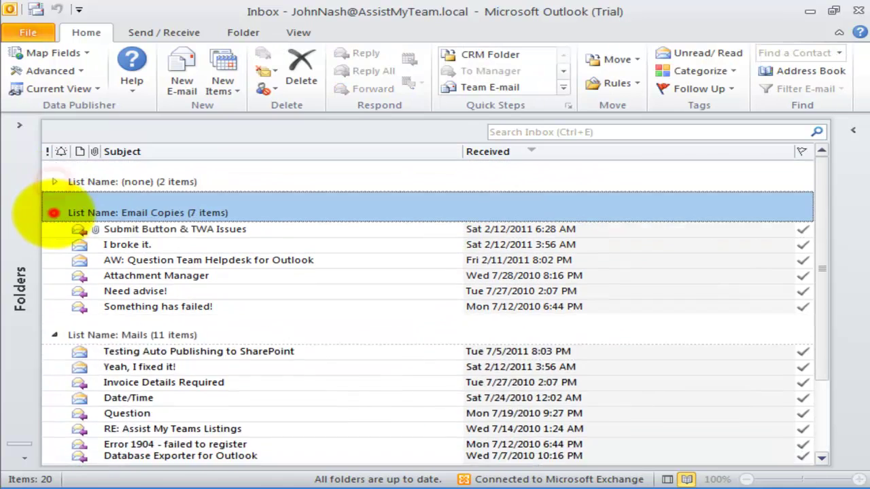
click(53, 243)
click(53, 243)
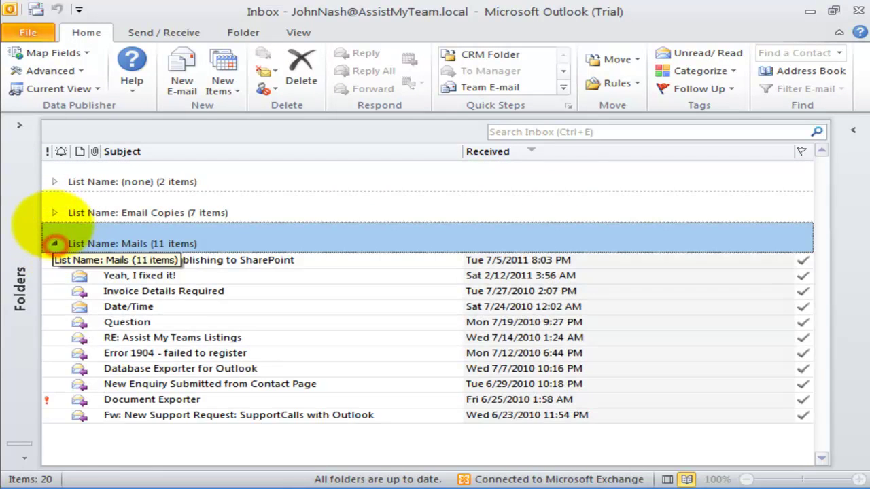
click(53, 212)
click(173, 258)
click(213, 293)
click(170, 245)
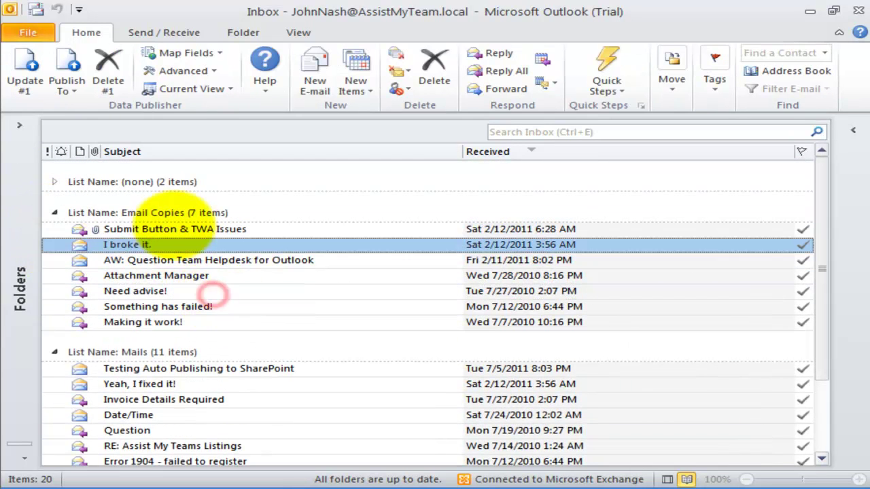
click(55, 353)
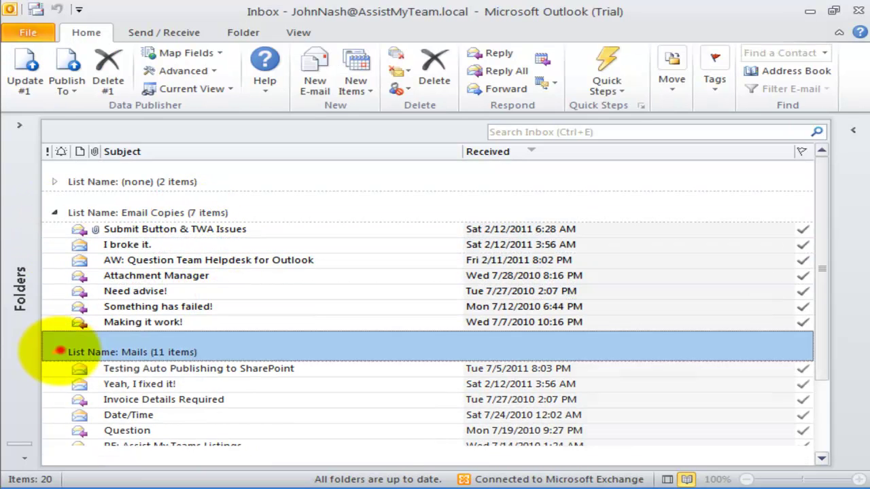
click(54, 352)
click(150, 400)
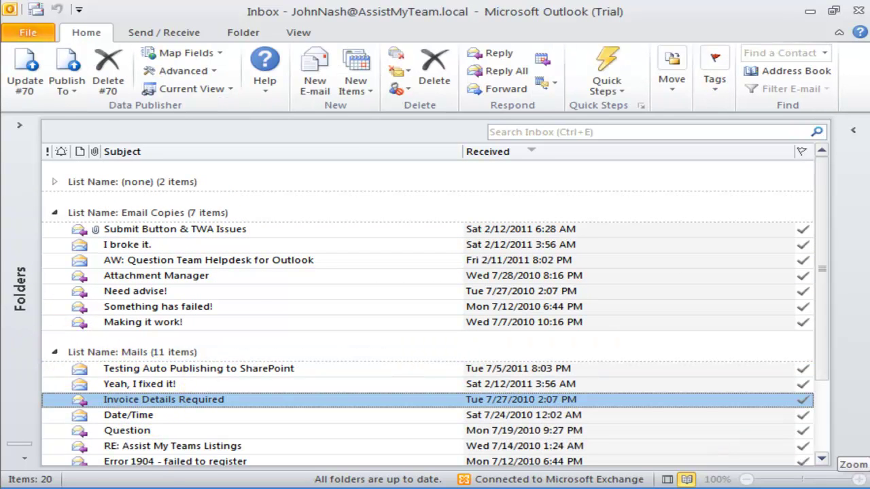
Switch the Inbox to the "Items grouped by SharePoint Site" view and check the e-mails under the Helpdesk site
click(192, 89)
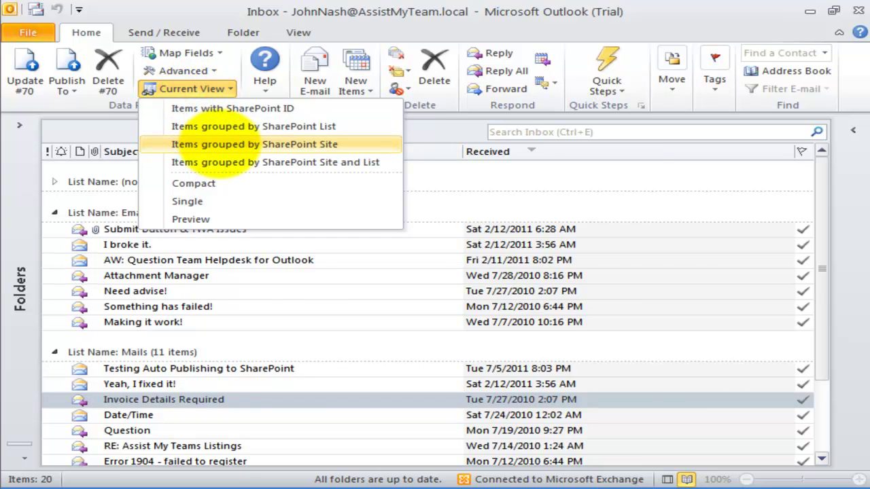
click(220, 144)
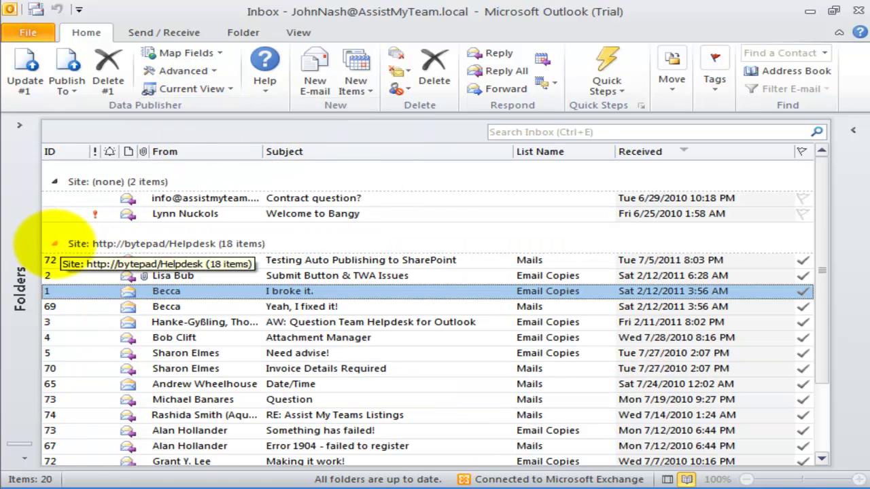
click(53, 244)
click(285, 342)
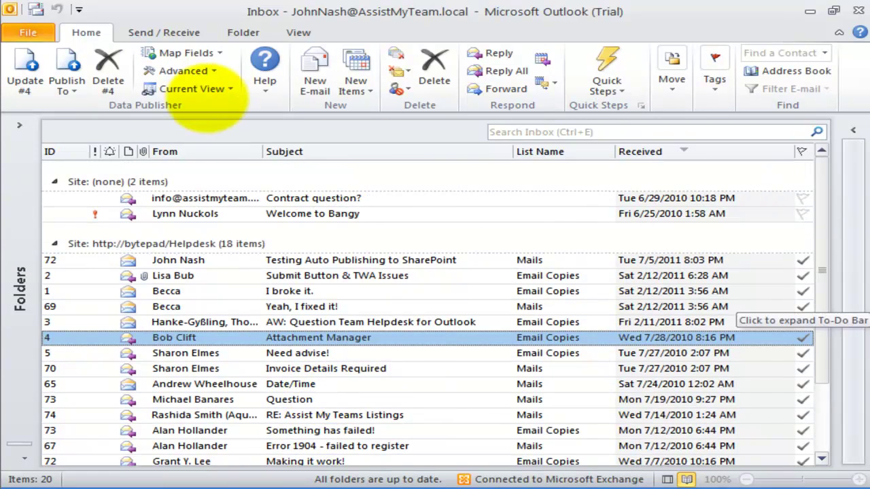
Switch the Inbox to the "Items grouped by SharePoint Site and List" view and look through all groups
click(204, 89)
click(232, 161)
click(253, 340)
scroll(232, 337, down, 4)
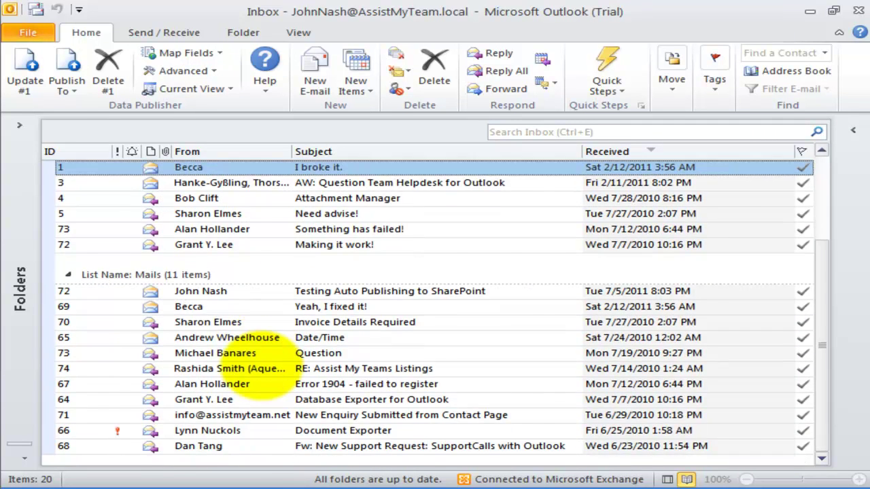
scroll(197, 367, up, 4)
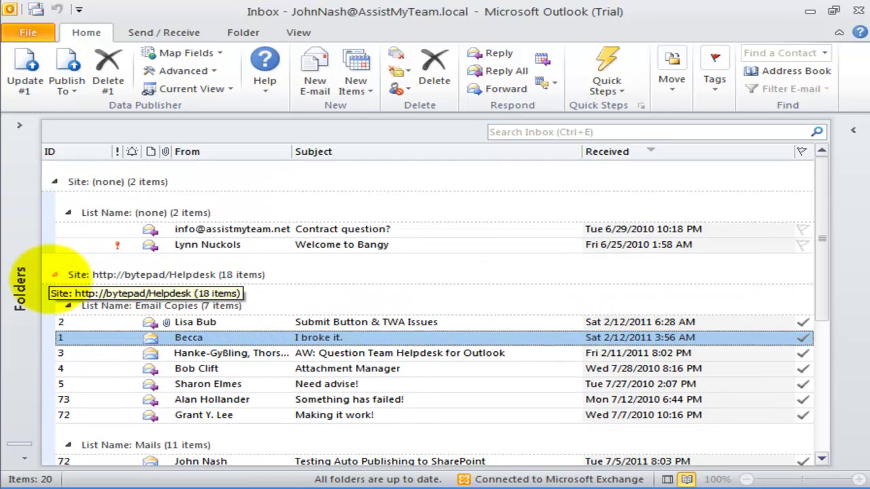
Collapse and re-expand the Helpdesk site group with its Email Copies and Mails lists, and review their e-mails
click(55, 275)
click(54, 275)
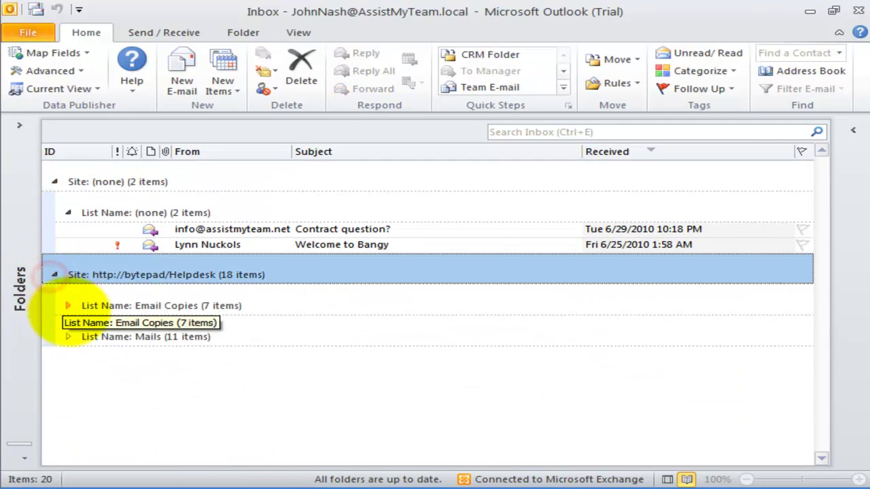
click(68, 306)
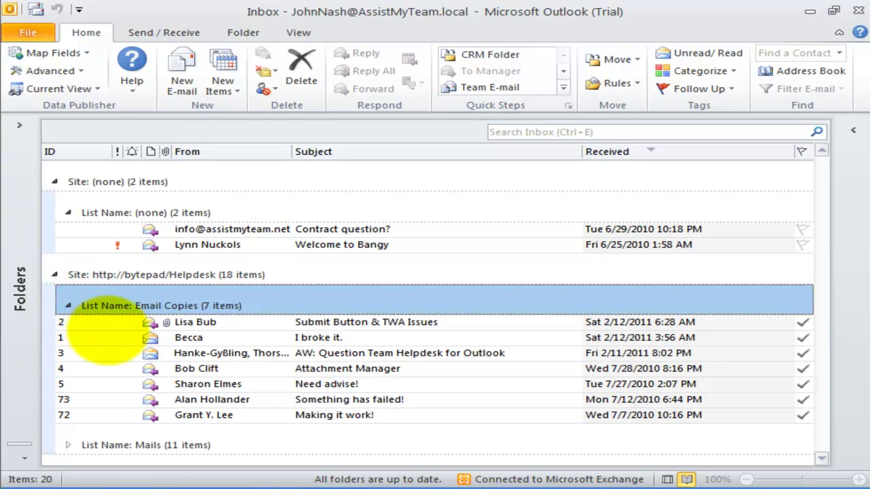
click(68, 445)
click(265, 353)
scroll(272, 374, down, 3)
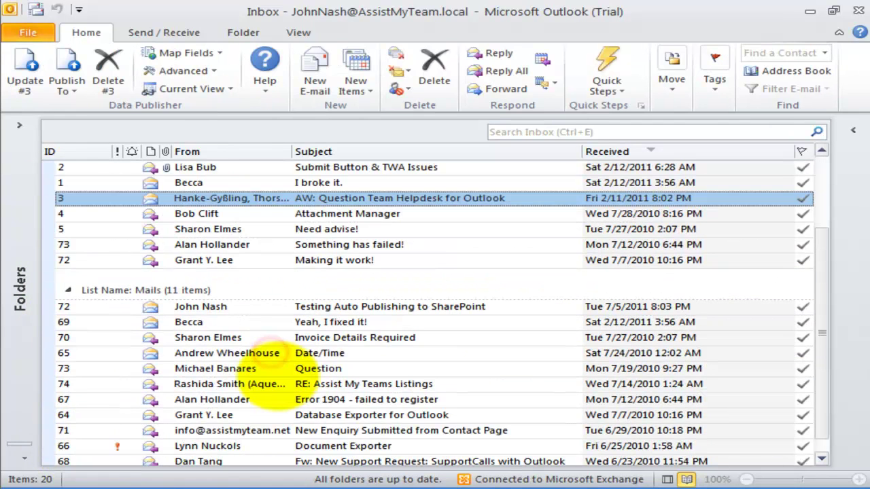
click(310, 353)
scroll(316, 360, up, 3)
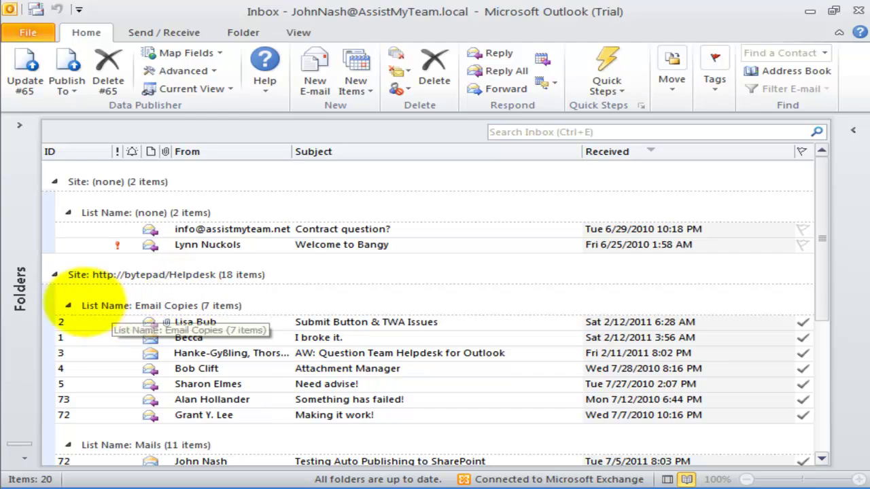
Collapse the Email Copies and (none) list groups, keep Mails expanded and select "Error 1904 - failed to register"
click(64, 305)
click(65, 211)
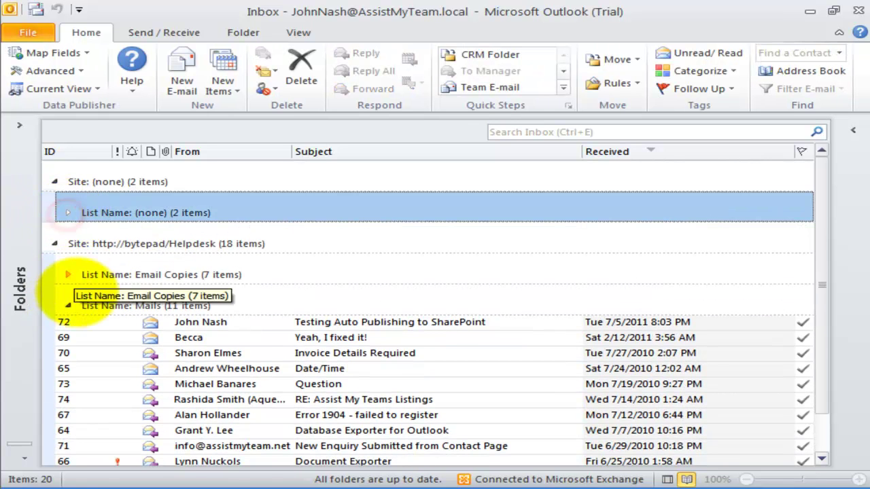
click(72, 305)
click(68, 305)
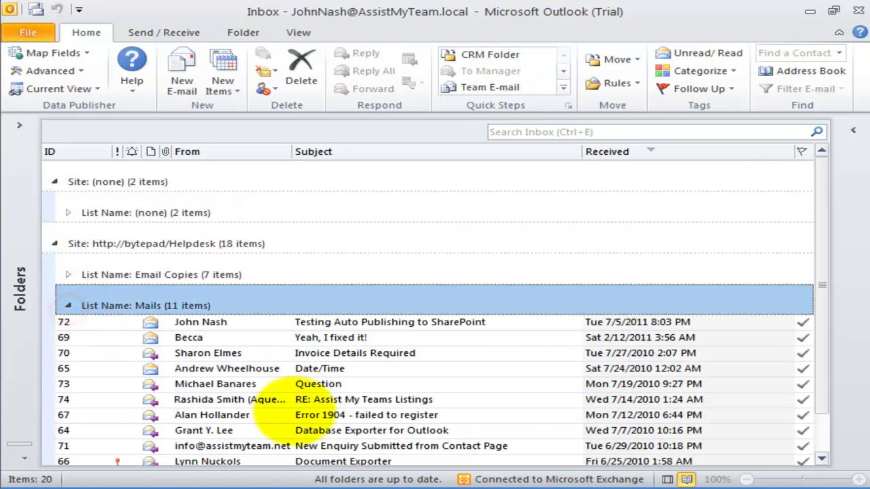
click(306, 414)
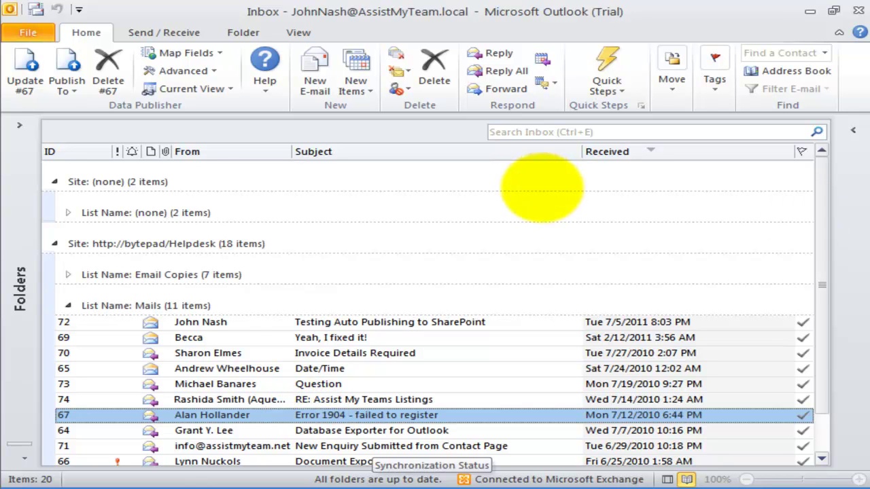
Restore the folder pane and open the "Testing Auto Publishing to SharePoint" e-mail to check its SharePoint link, closing it when done
click(21, 124)
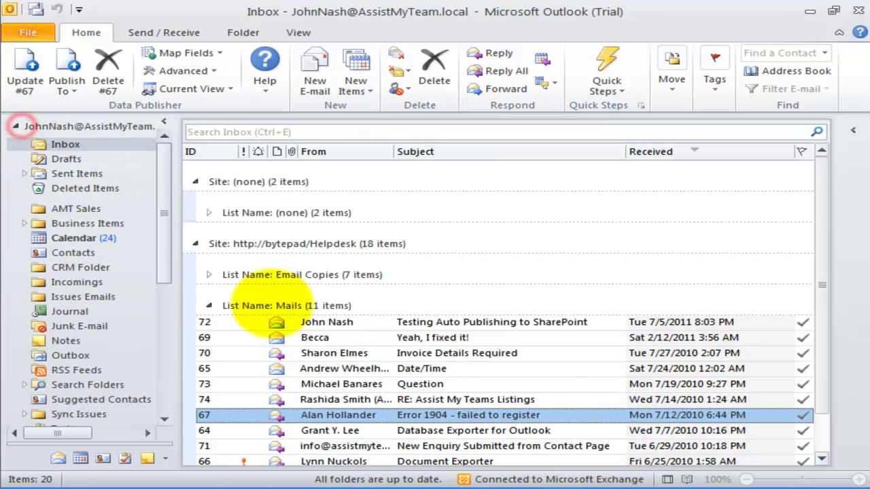
click(352, 320)
double_click(348, 321)
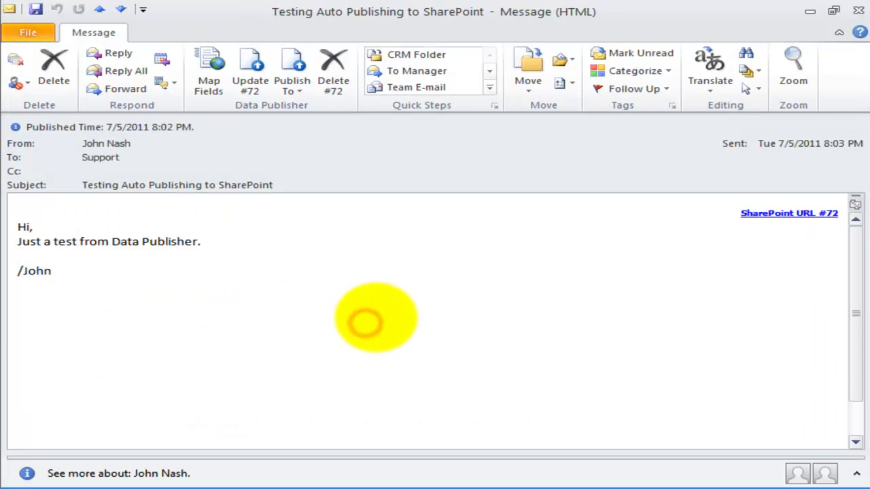
click(311, 291)
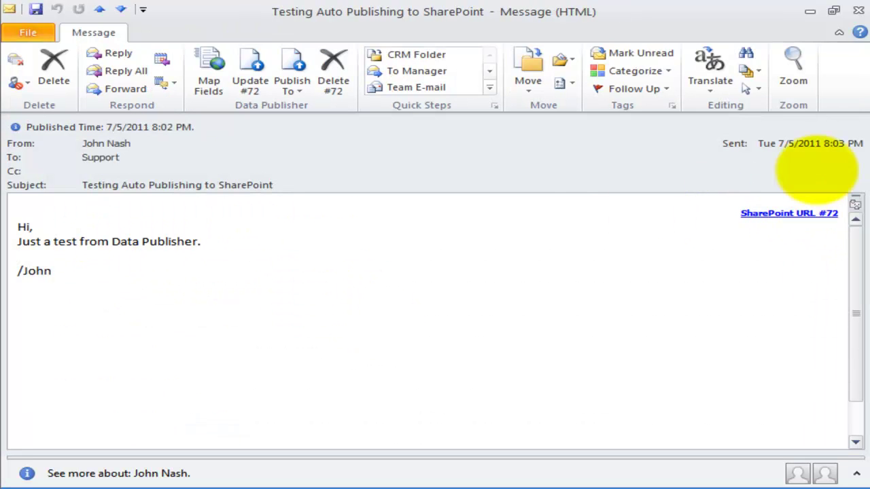
click(858, 11)
click(541, 388)
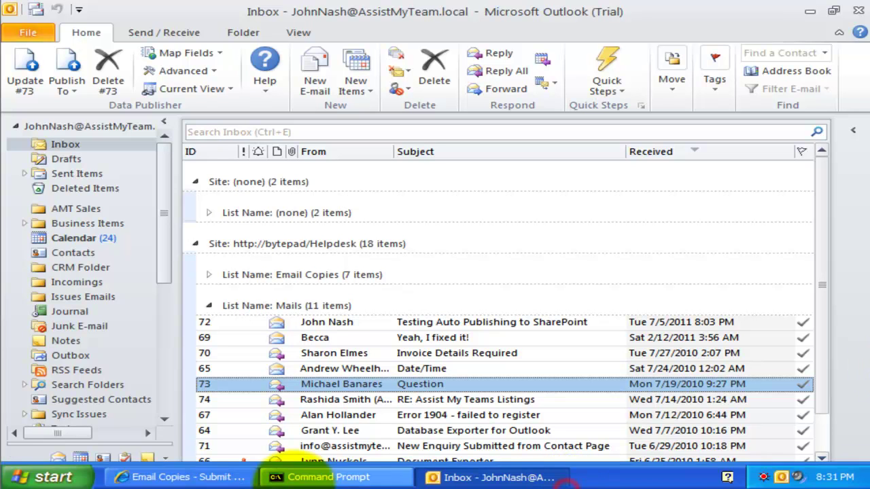
Switch to Internet Explorer and examine the published "Submit Button & TWA Issues" item down to its attachments
click(166, 478)
scroll(407, 276, up, 1)
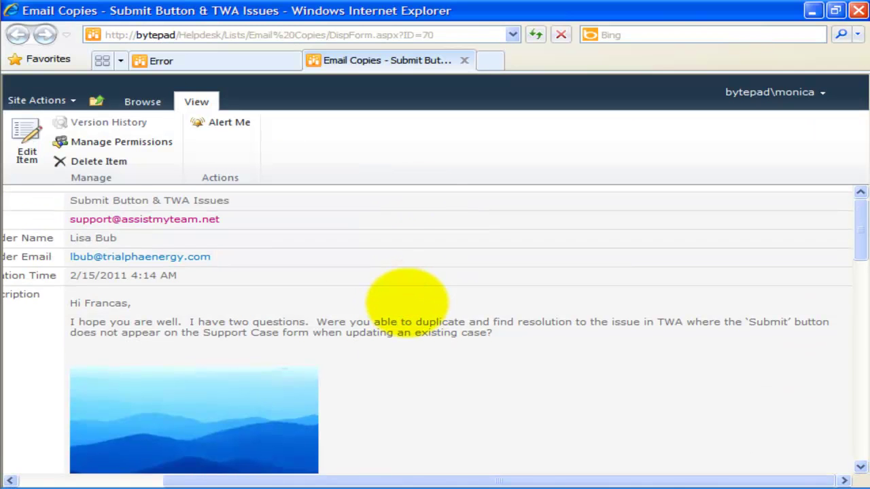
drag(860, 235, 861, 421)
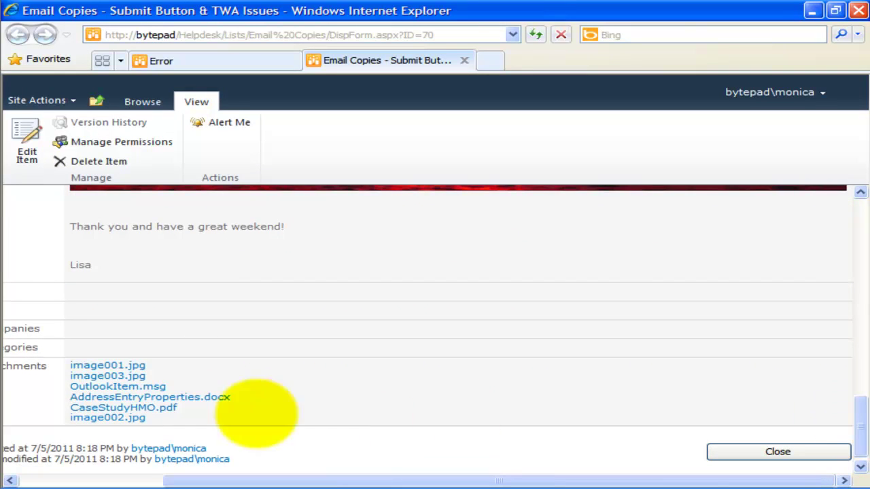
click(109, 365)
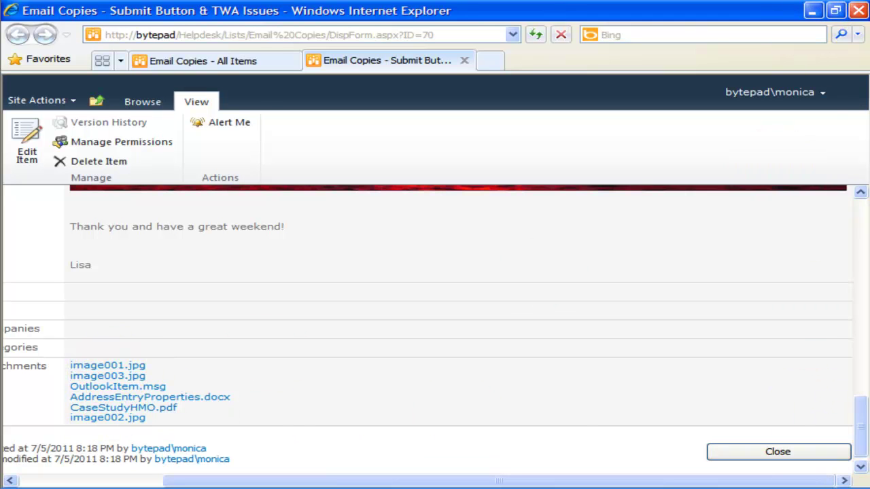
Show the Issue Tracking list in the other browser tab and examine issue 1's fields in a maximized form, closing it when done
click(286, 59)
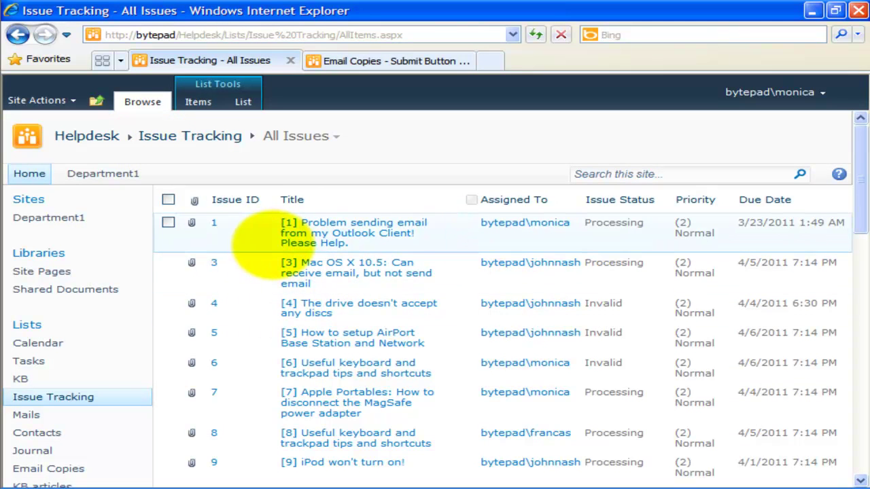
click(313, 233)
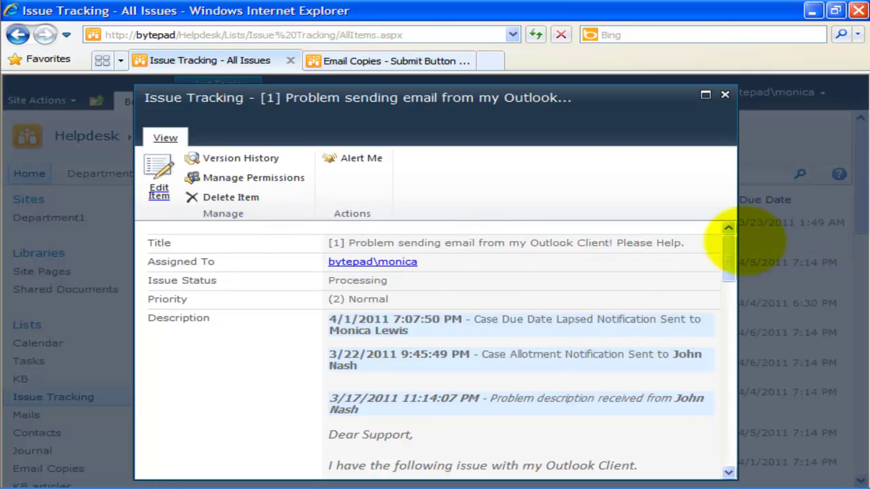
click(706, 95)
click(707, 96)
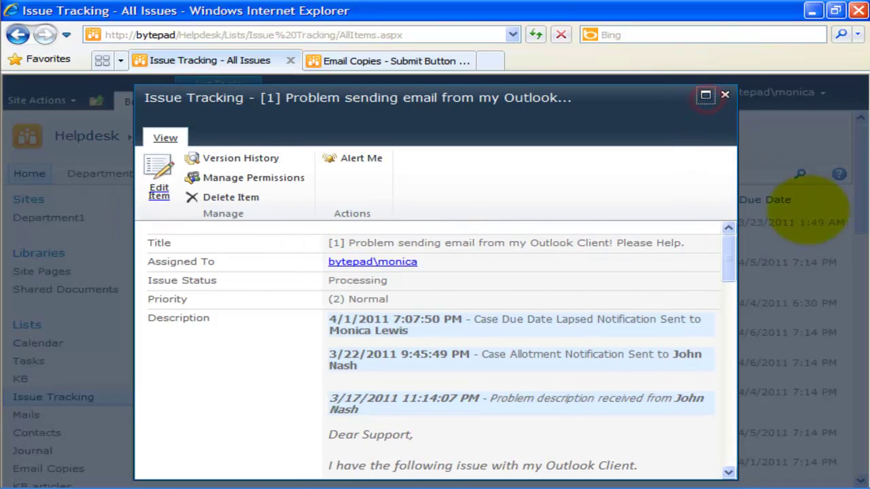
click(706, 95)
drag(849, 248, 857, 460)
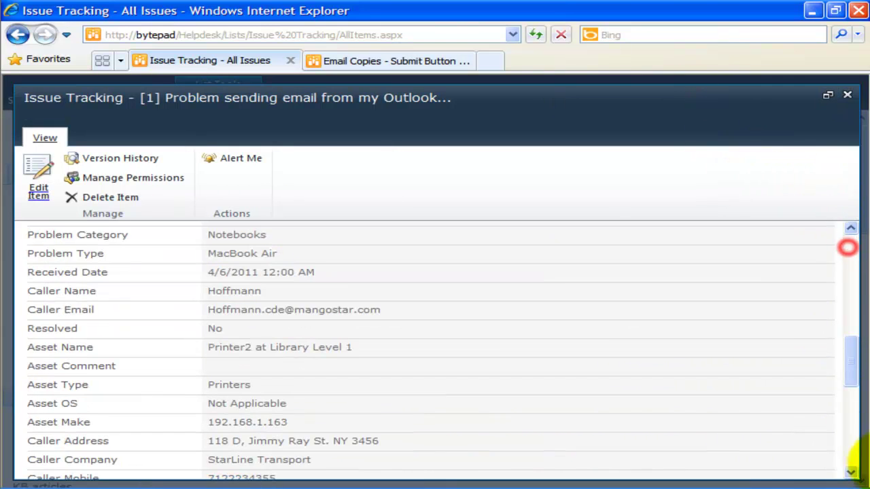
click(847, 95)
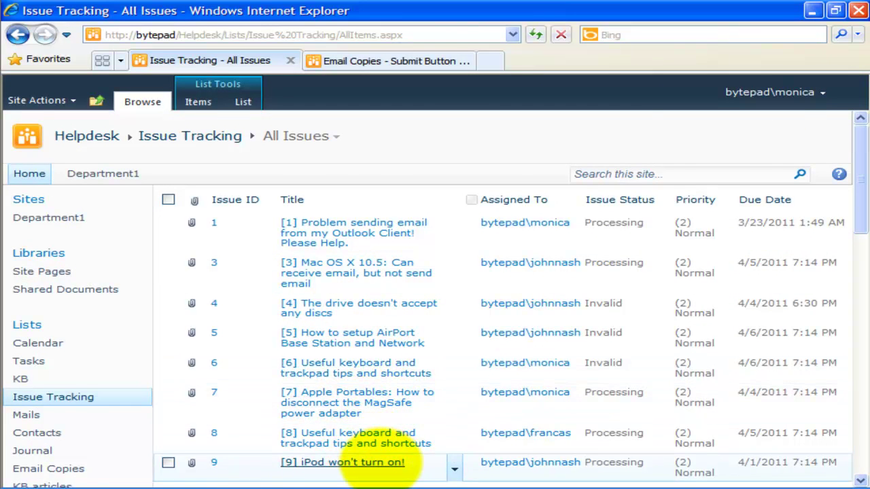
Look through the Issue Tracking list and switch back to the Outlook Inbox
scroll(384, 469, down, 3)
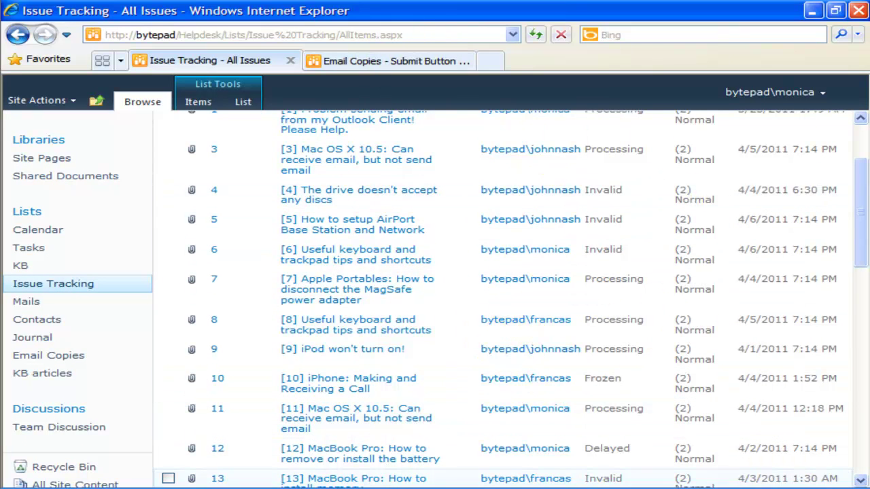
scroll(217, 433, up, 3)
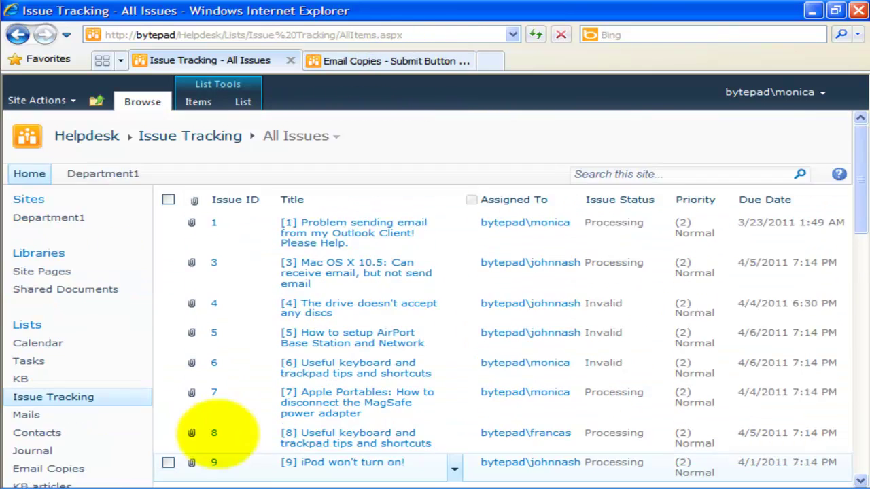
click(421, 477)
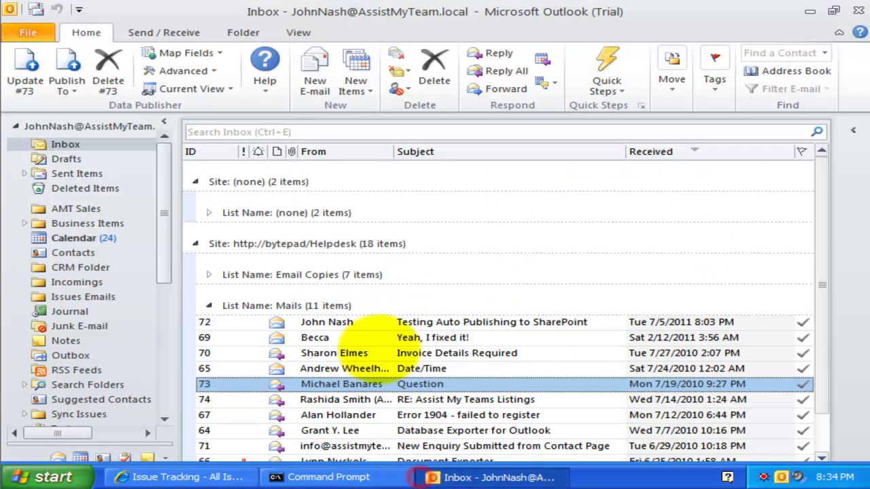
Show the Calendar folder in Outlook, and switch to Internet Explorer to display the Helpdesk site's Calendar list in the All Events view
click(74, 238)
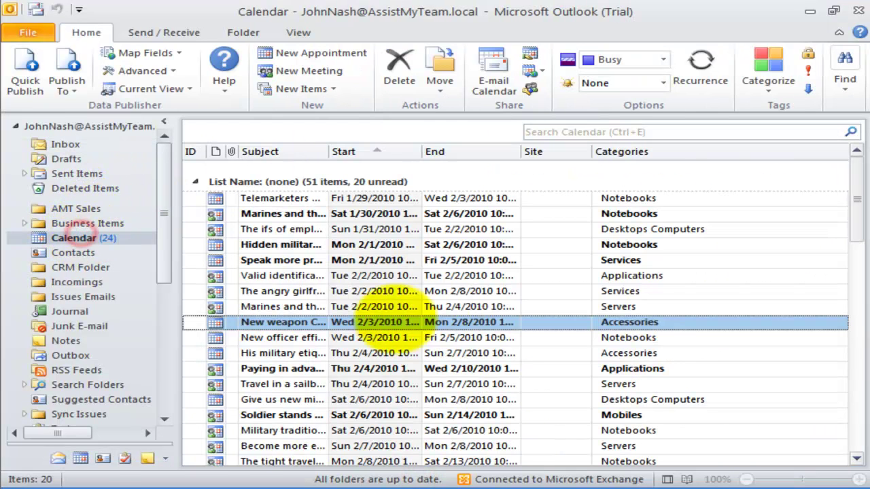
click(433, 290)
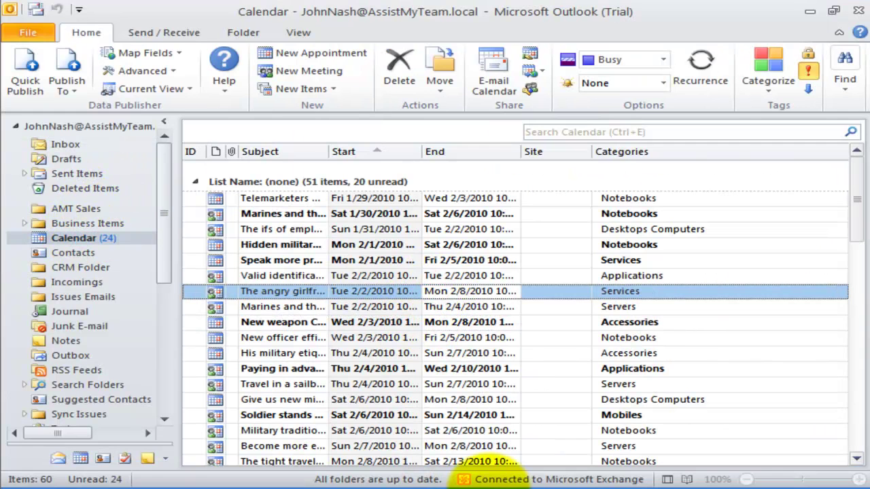
click(234, 476)
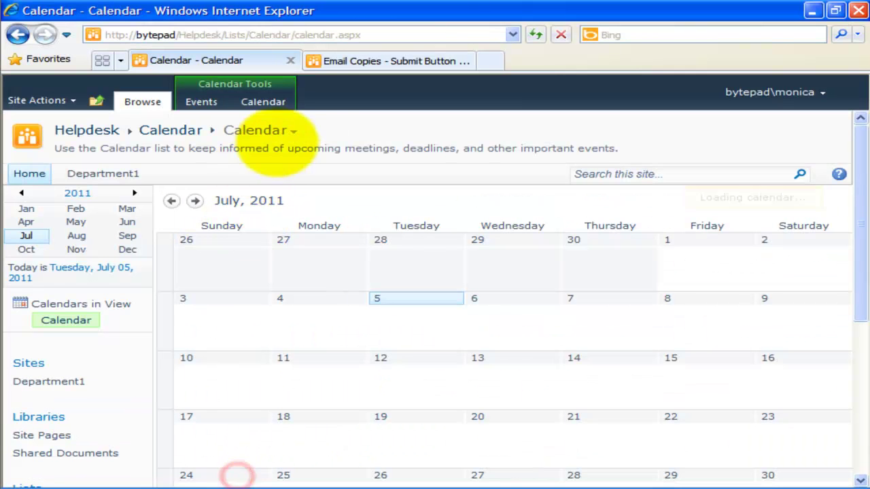
click(272, 102)
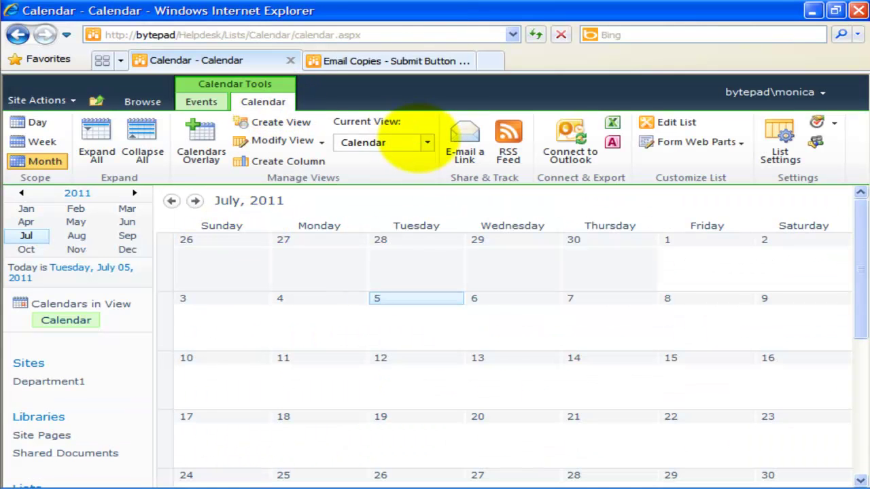
click(418, 141)
click(373, 216)
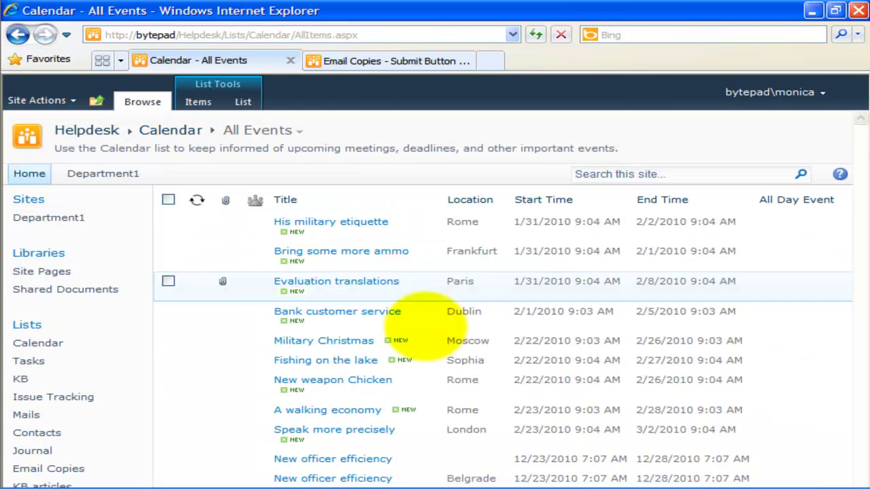
Open the "Submit Button & TWA Issues" item in the Email Copies list and examine it down to its attachments, closing it when done
click(68, 469)
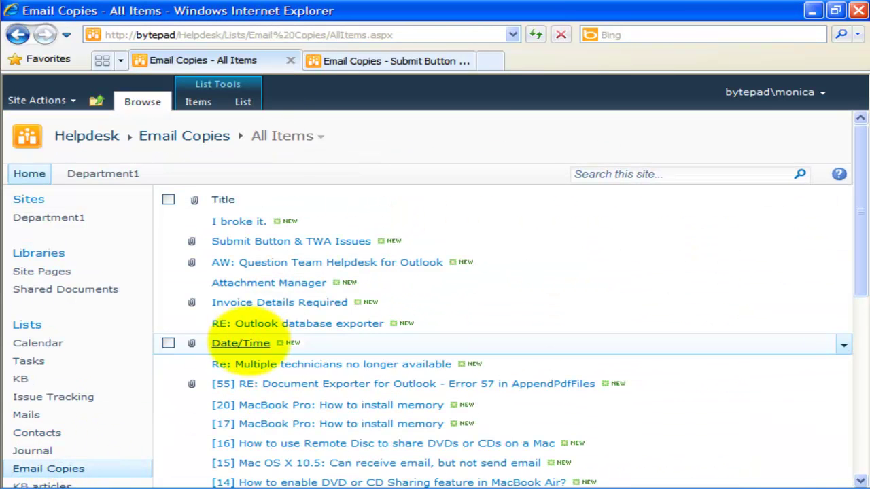
click(280, 242)
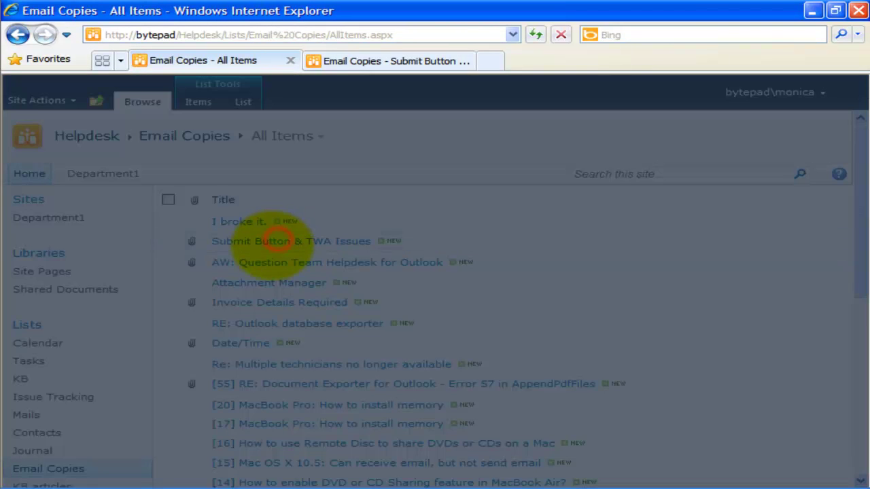
scroll(324, 388, down, 10)
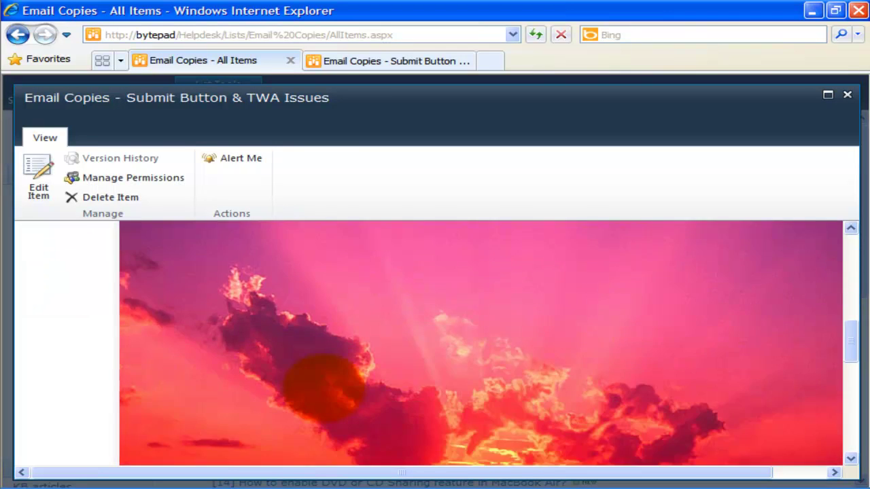
scroll(323, 391, down, 3)
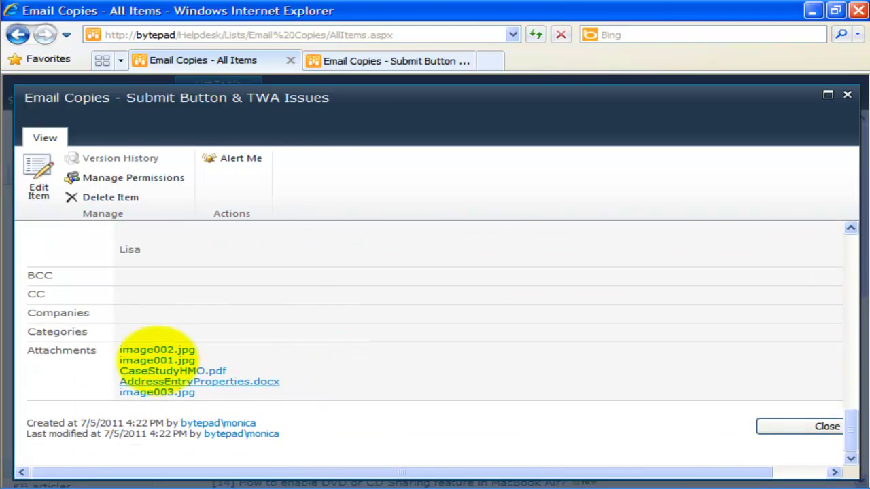
click(847, 95)
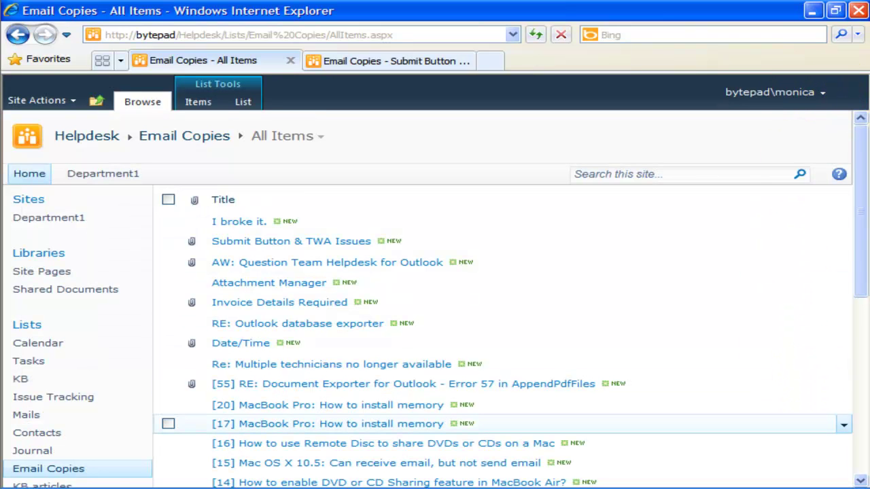
Switch back to Outlook and examine the Calendar folder's Outlook-to-SharePoint field mapping, including the user-defined fields, closing it without saving
click(813, 10)
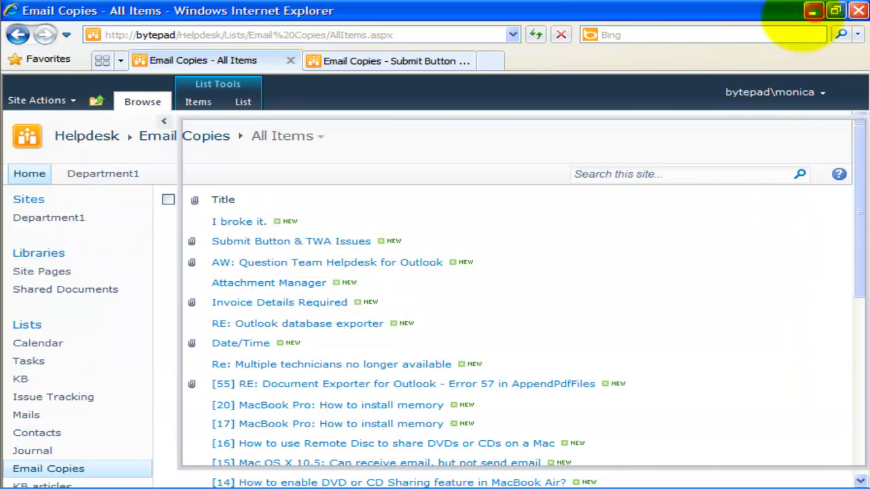
click(147, 70)
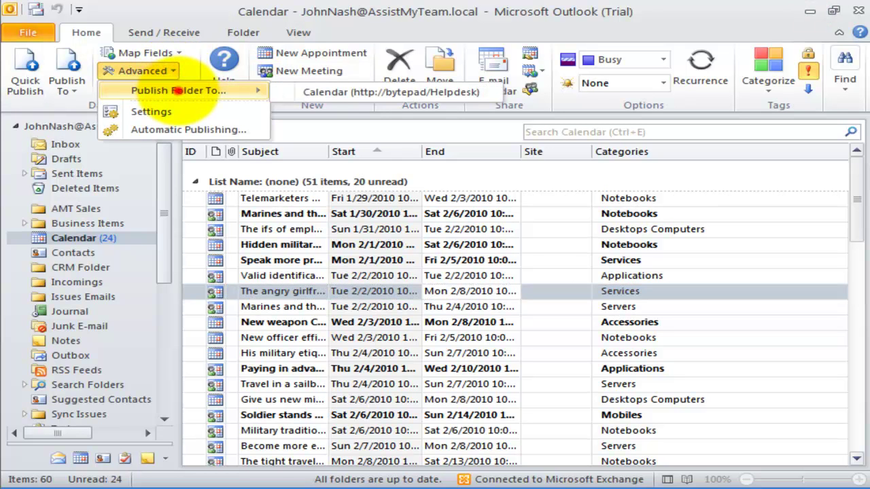
click(142, 53)
click(163, 72)
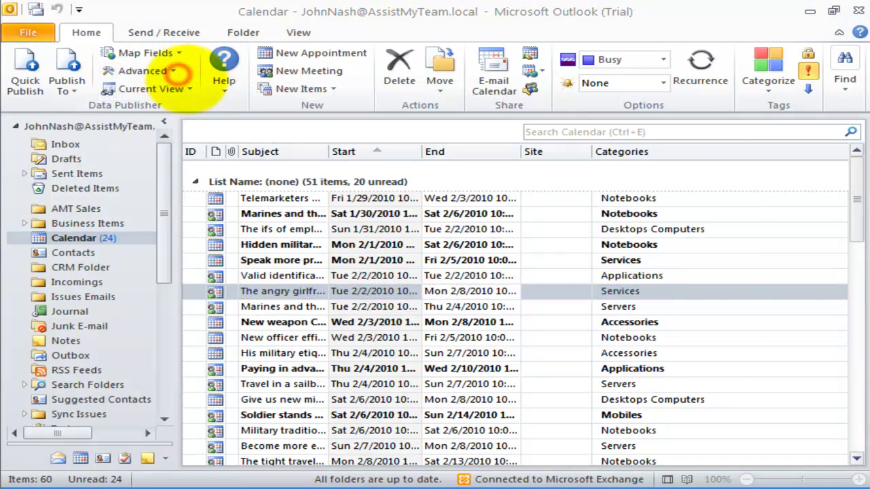
click(411, 225)
click(684, 213)
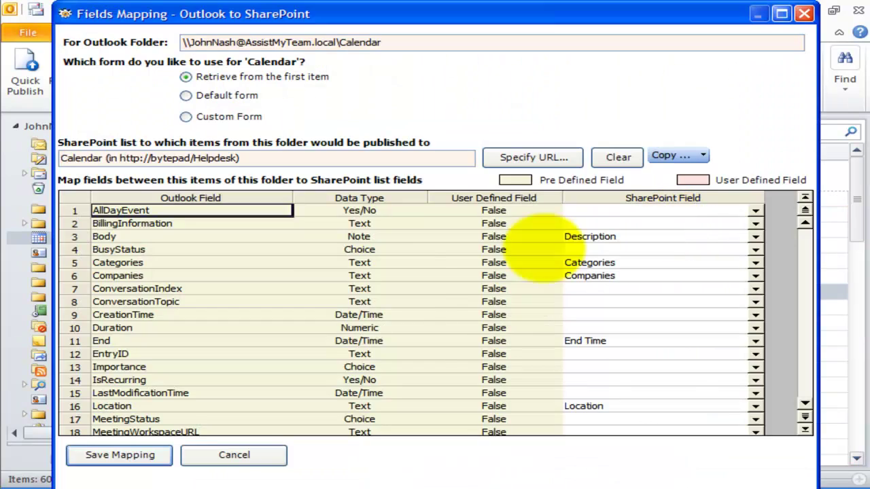
click(410, 284)
scroll(416, 338, down, 6)
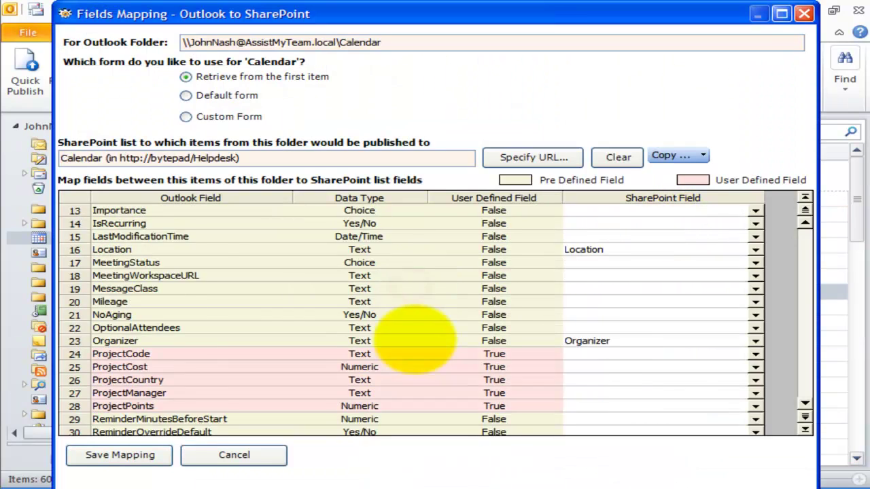
scroll(421, 333, down, 2)
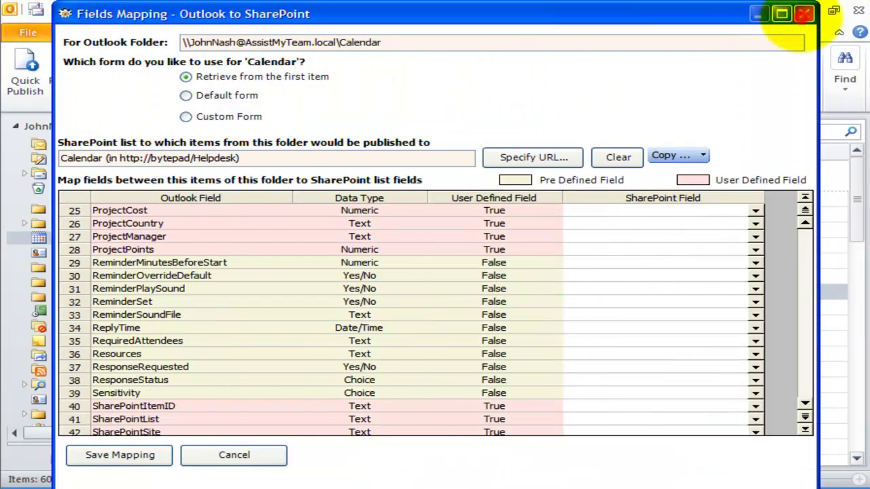
click(805, 13)
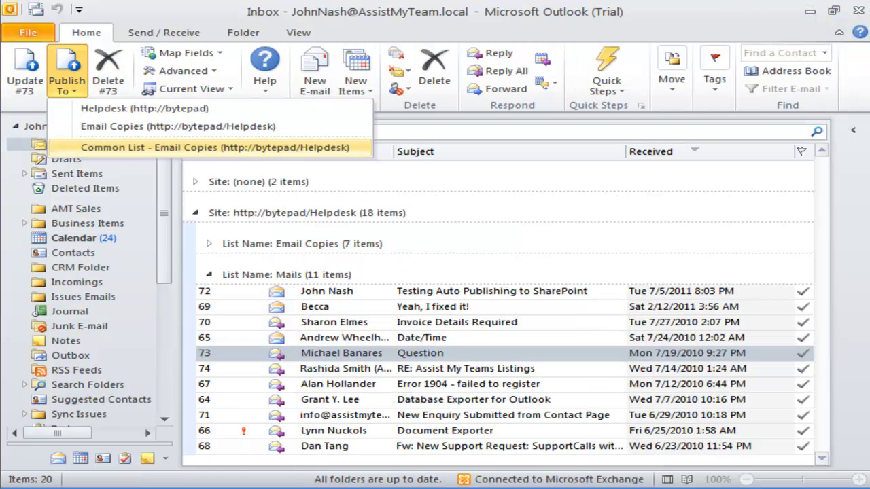